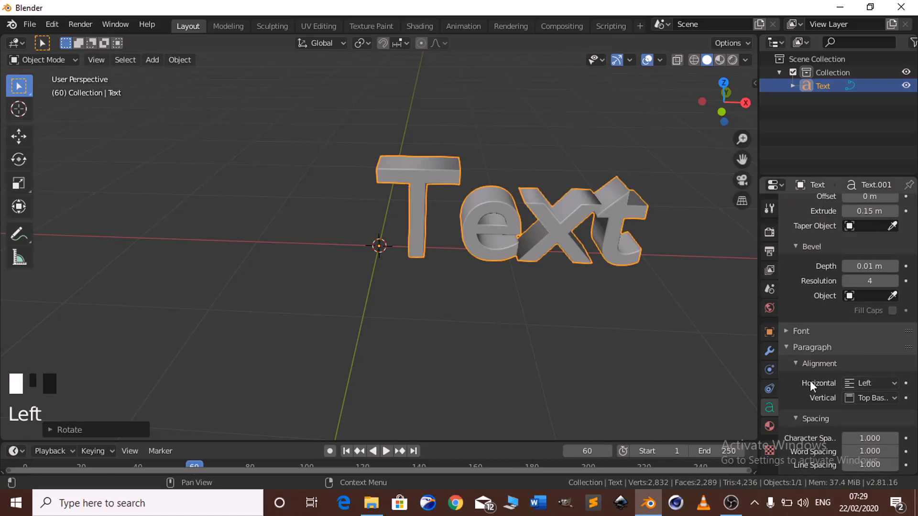
Center the text horizontally and load a custom font file as its regular font
click(871, 383)
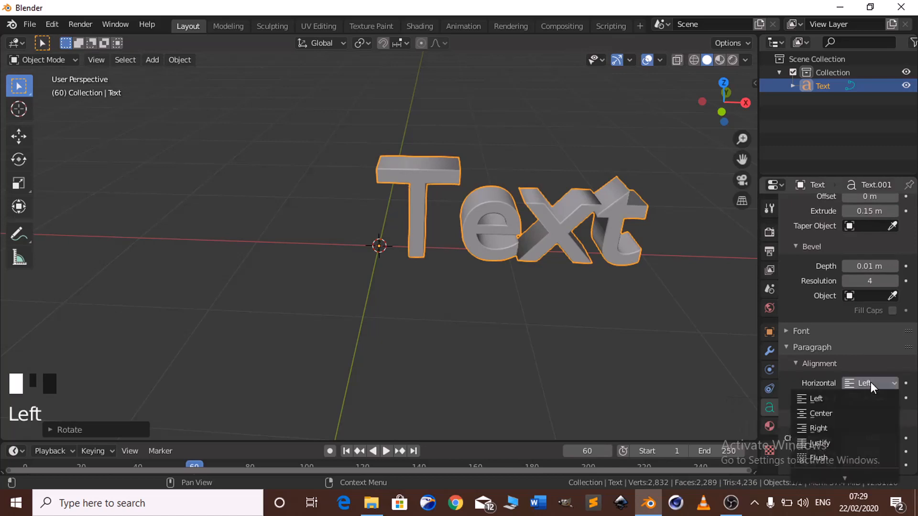
click(834, 415)
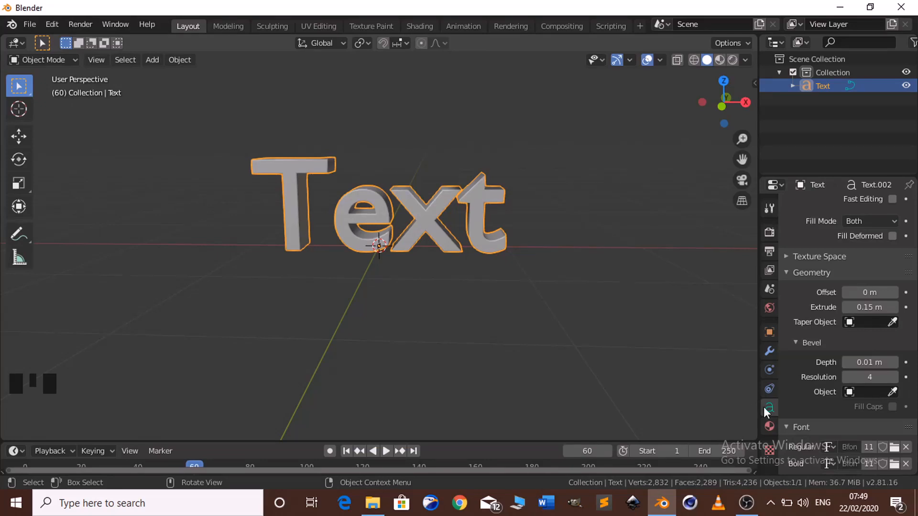
click(895, 448)
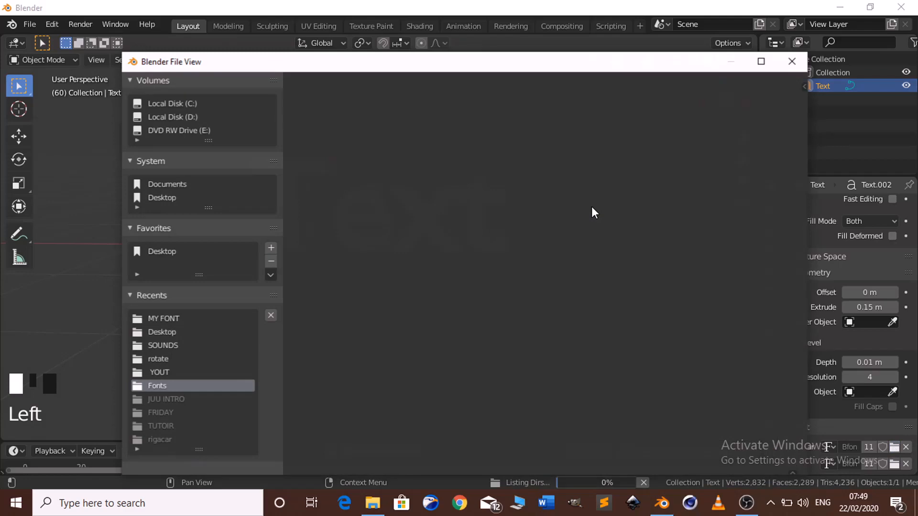
click(167, 254)
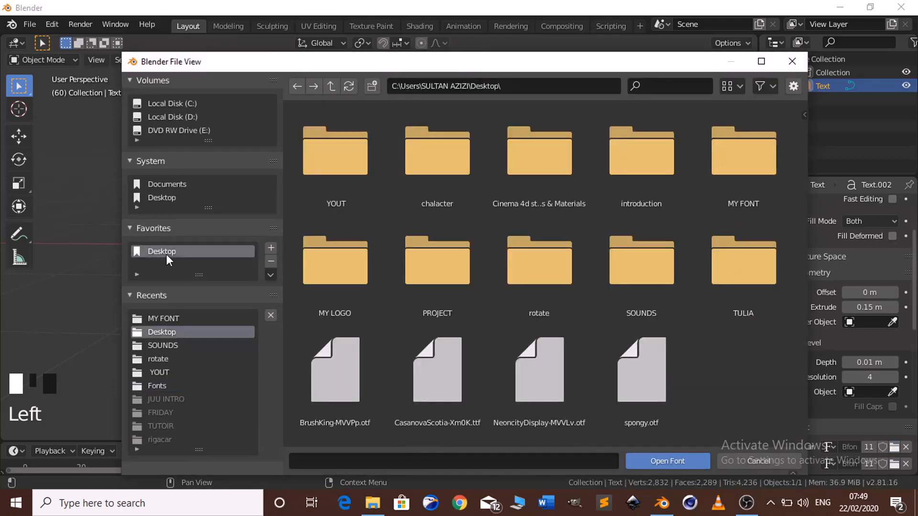
click(703, 173)
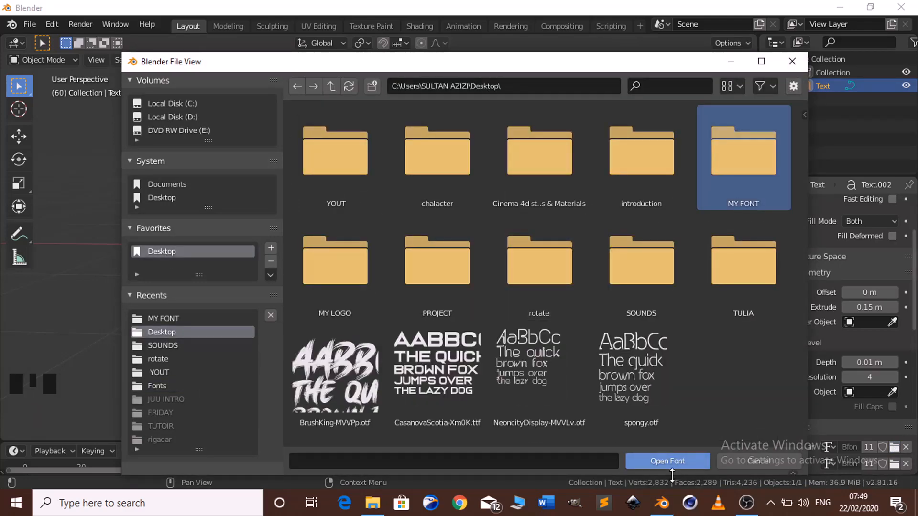
click(669, 462)
click(640, 373)
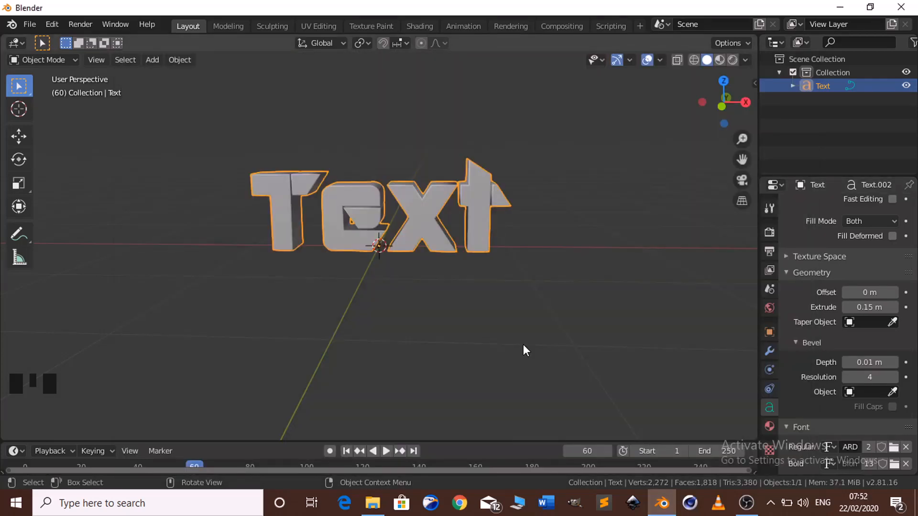
Replace the text object's content with BLENDER and return to Object Mode
key(Tab)
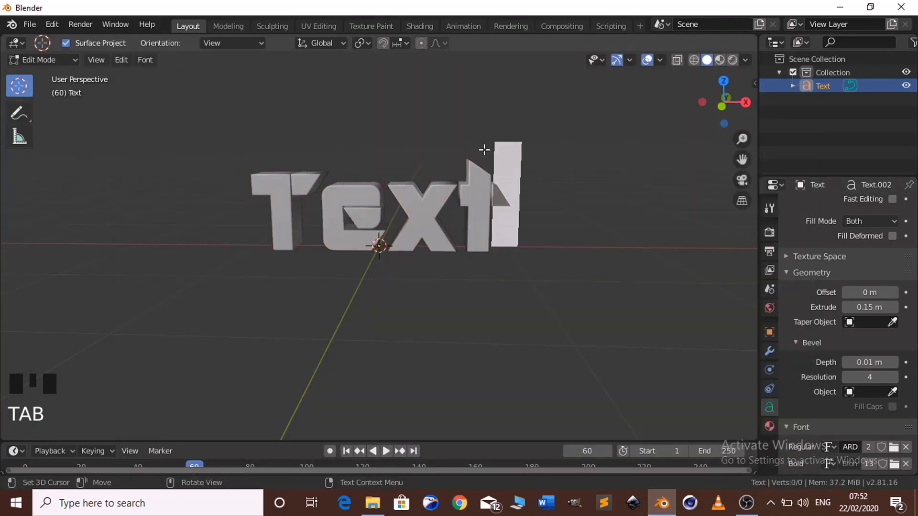
key(BackSpace)
key(BackSpace)
key(BackSpace)
key(BackSpace)
key(BackSpace)
key(BackSpace)
key(BackSpace)
key(BackSpace)
key(BackSpace)
key(BackSpace)
key(BackSpace)
key(BackSpace)
key(BackSpace)
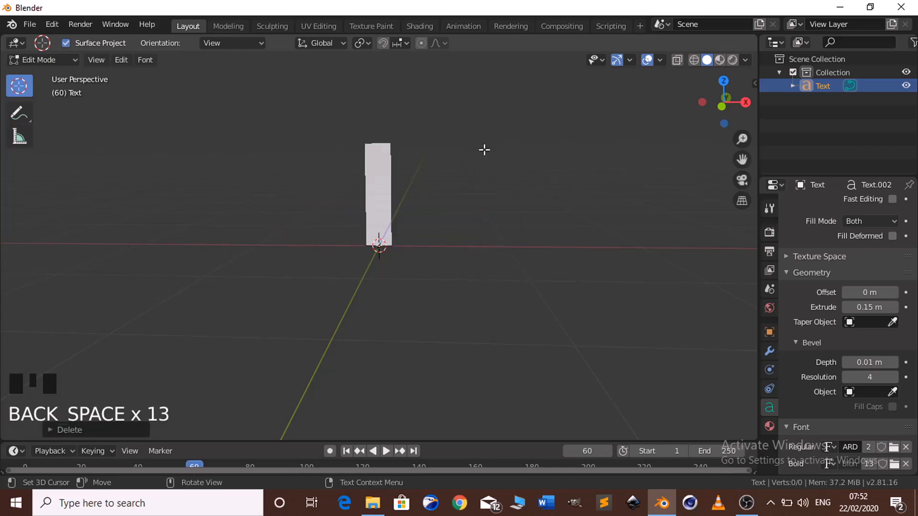
text(BLE)
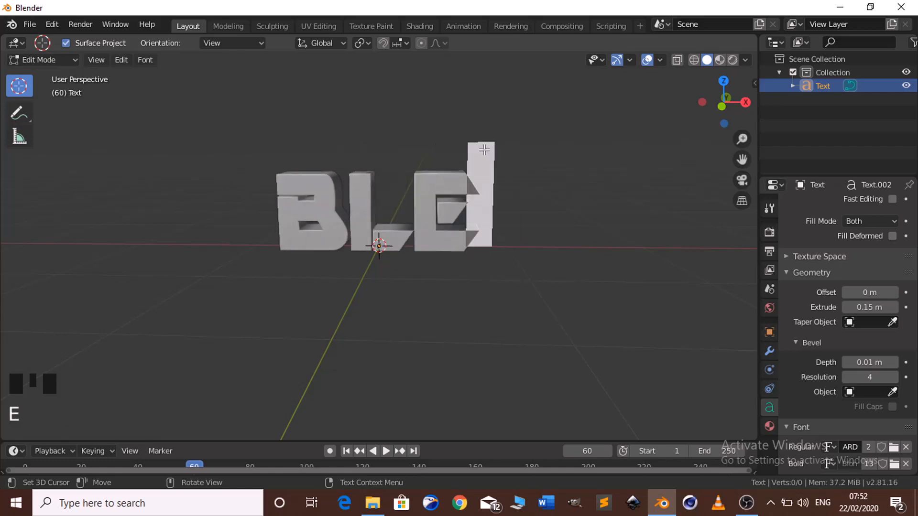
text(NDER)
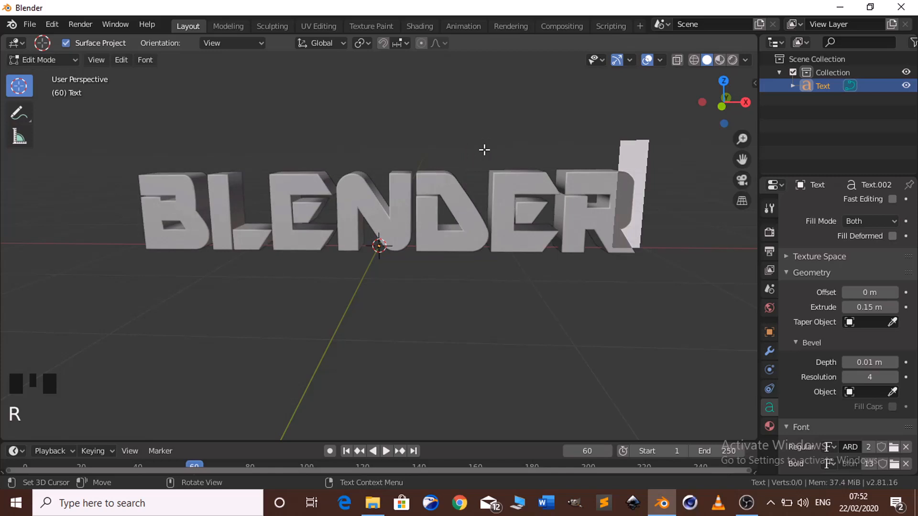
key(Tab)
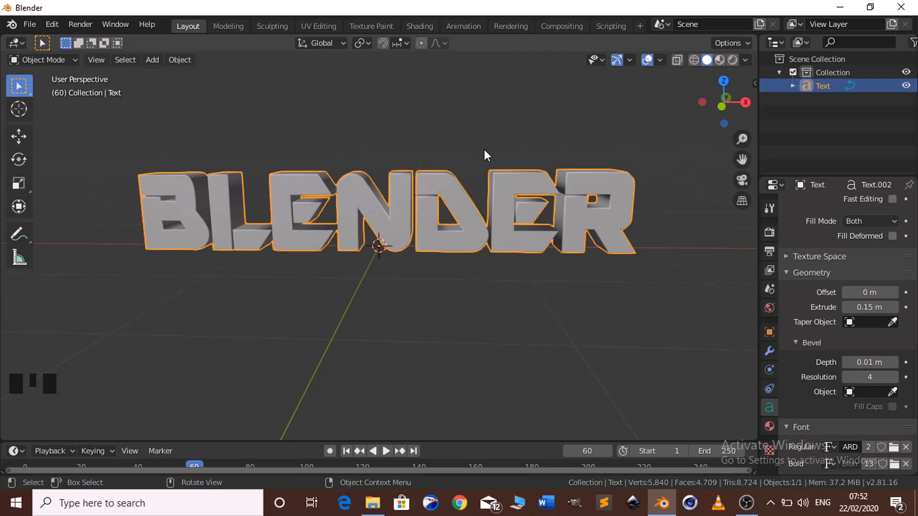
Duplicate the BLENDER text in place and set the copy's geometry offset to -0.03 m
key(shift+d)
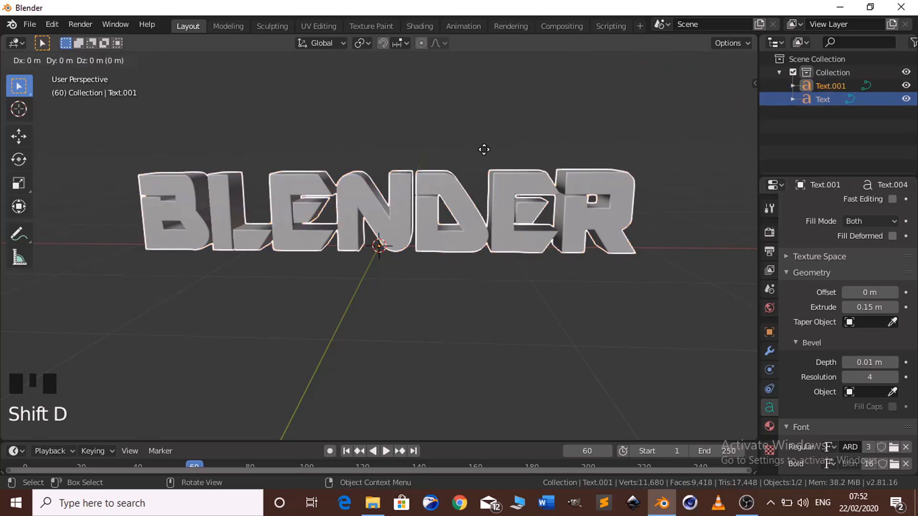
right_click(496, 147)
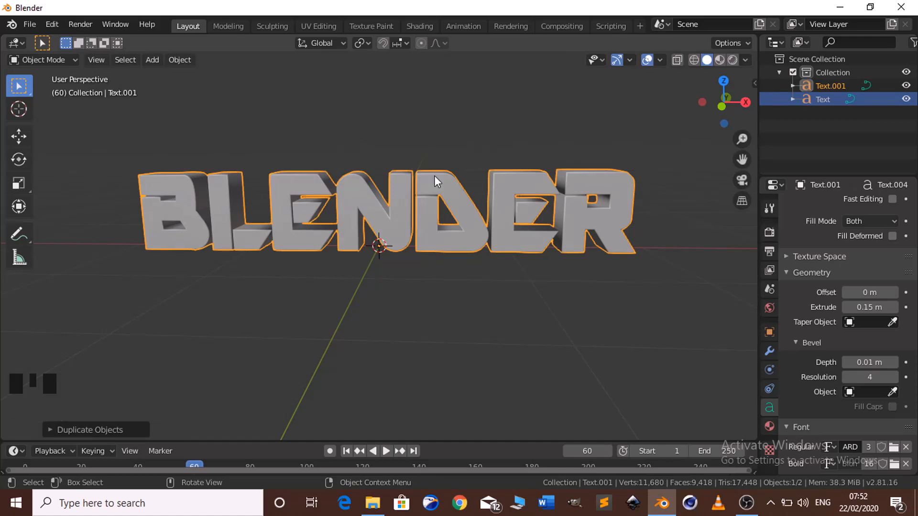
click(848, 294)
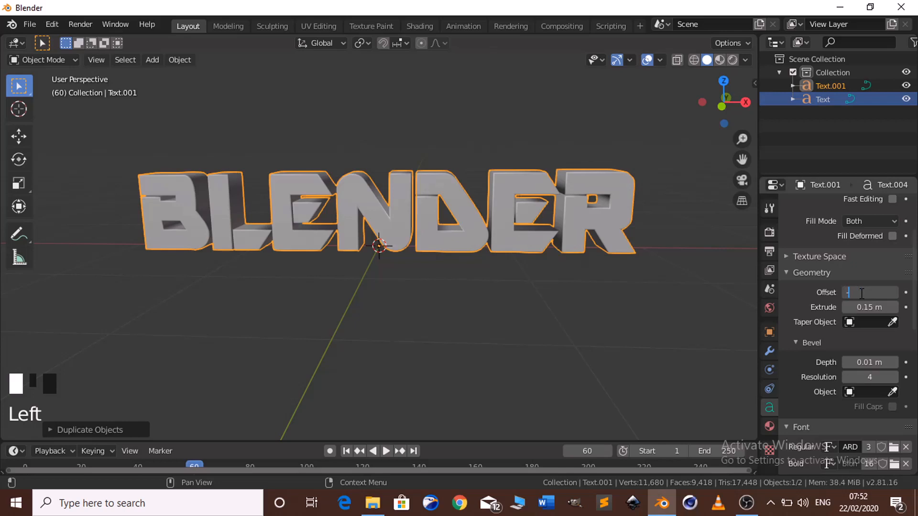
text(-0.03)
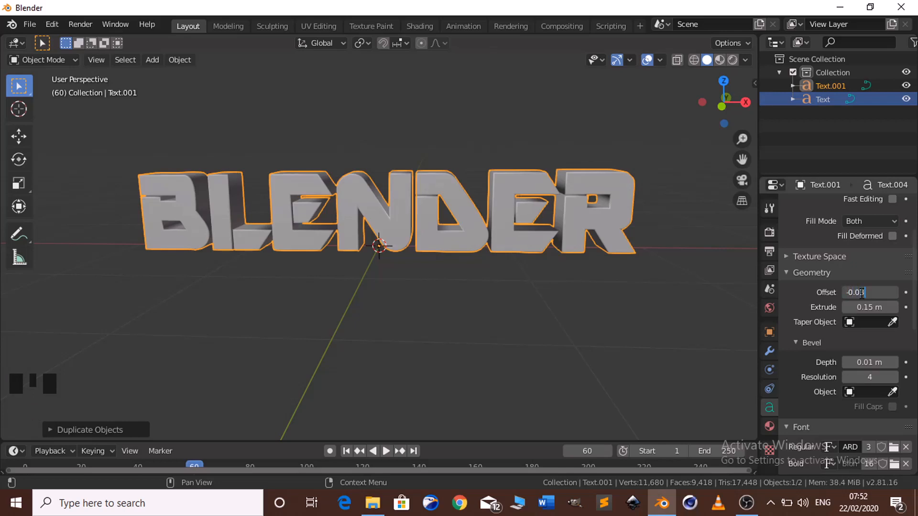
key(Return)
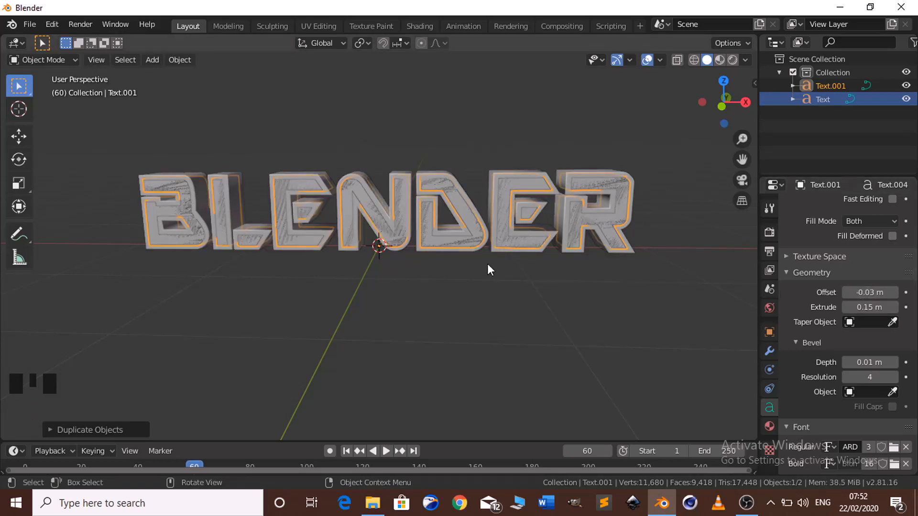
Move the thinner text copy about 0.017 m forward along the negative global Y axis
key(KP_8)
key(KP_8)
key(KP_8)
key(KP_8)
key(KP_8)
key(KP_8)
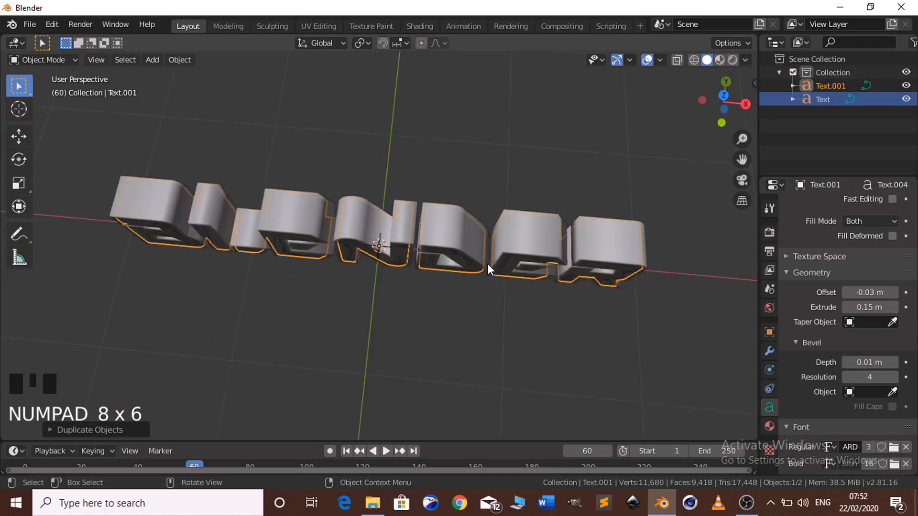
key(g)
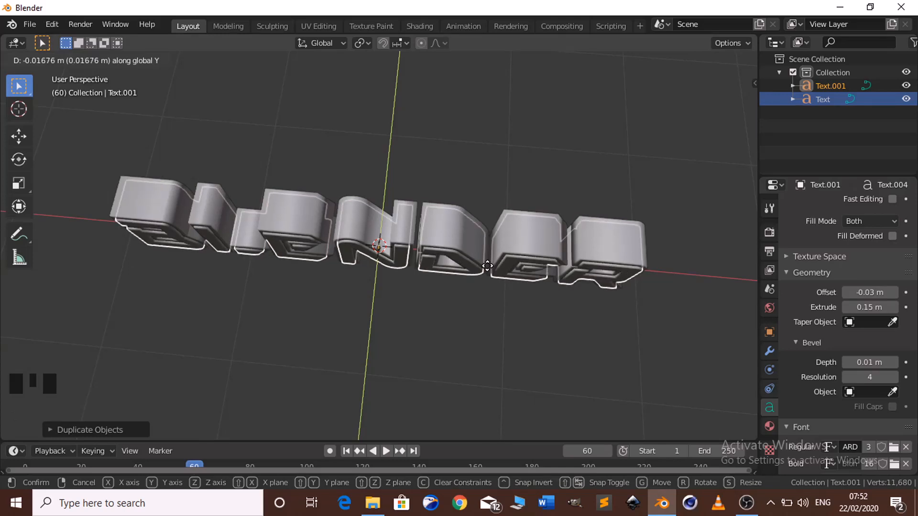
click(487, 266)
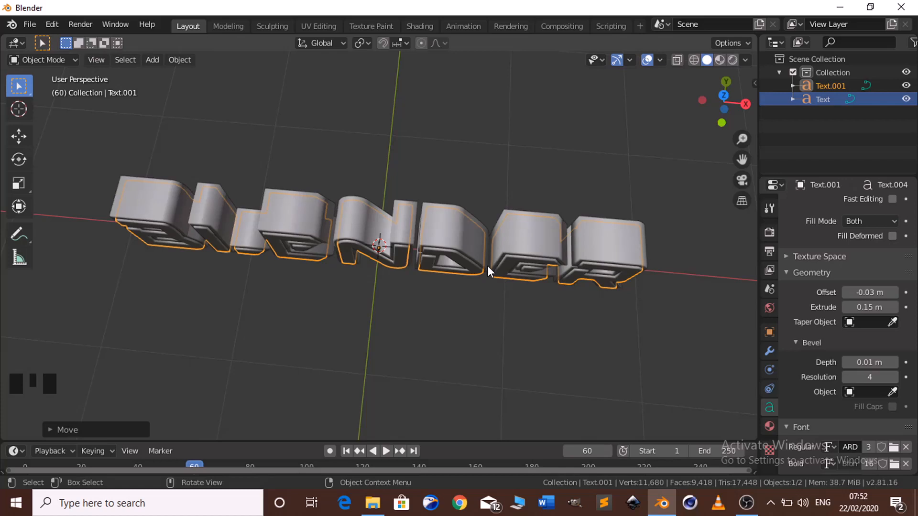
Examine the layered lettering from the side and the front to check how far the inner copy protrudes
key(KP_4)
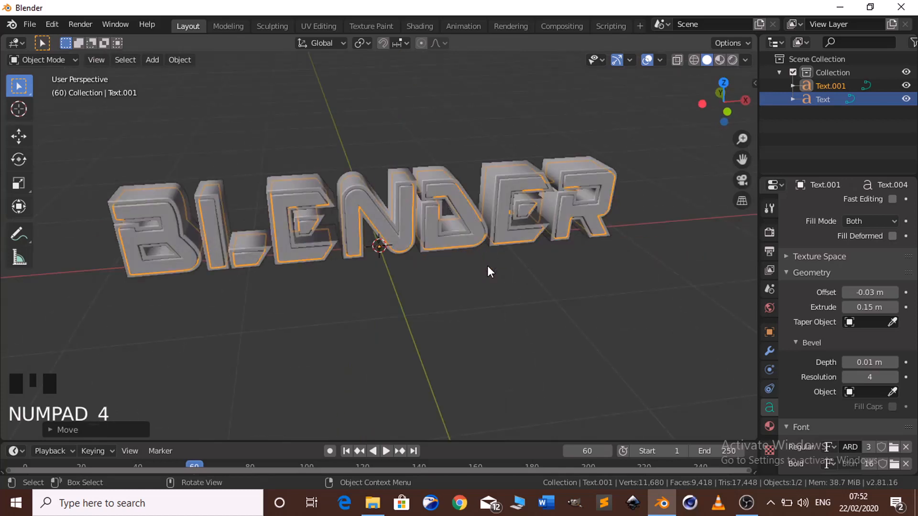
key(KP_4)
key(KP_4)
key(KP_4)
key(KP_4)
key(KP_4)
key(KP_4)
key(KP_4)
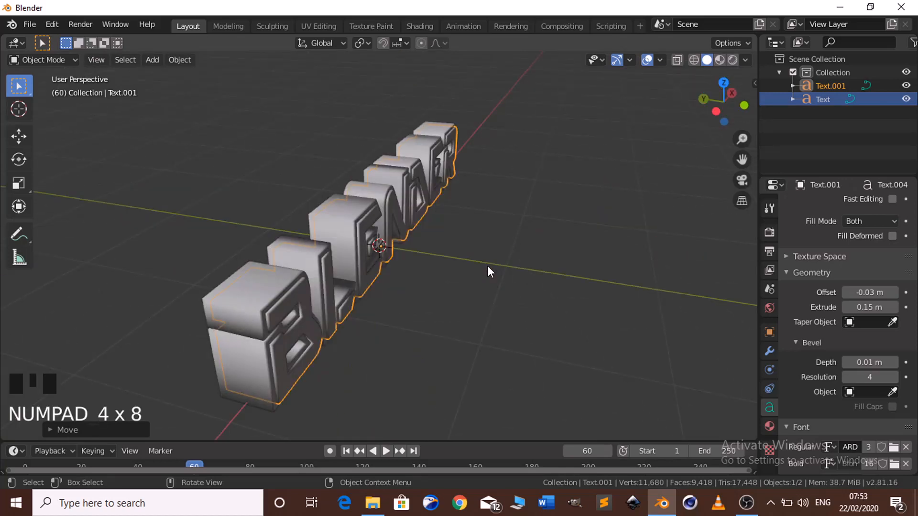
key(KP_6)
key(KP_6)
key(KP_6)
key(KP_6)
key(KP_6)
key(KP_6)
key(KP_6)
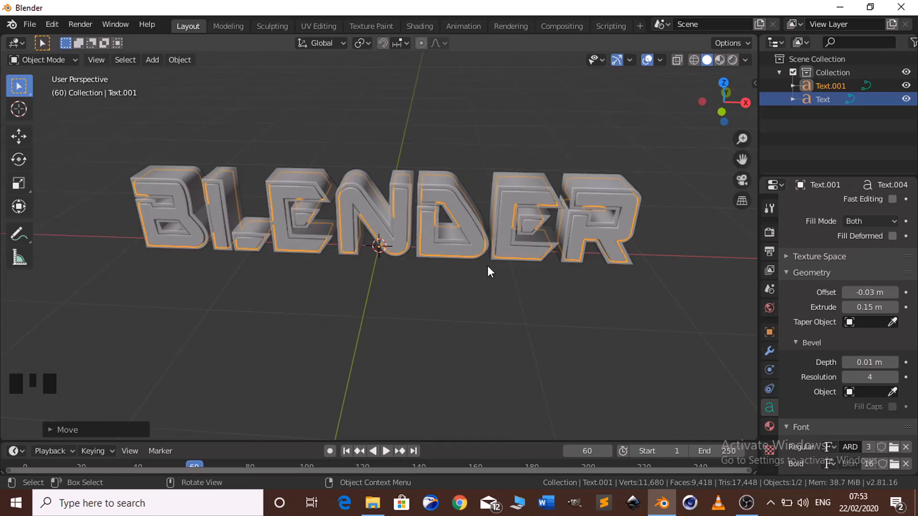
Add a mesh plane and scale it up into a wide floor extending well beyond the BLENDER text
key(shift+a)
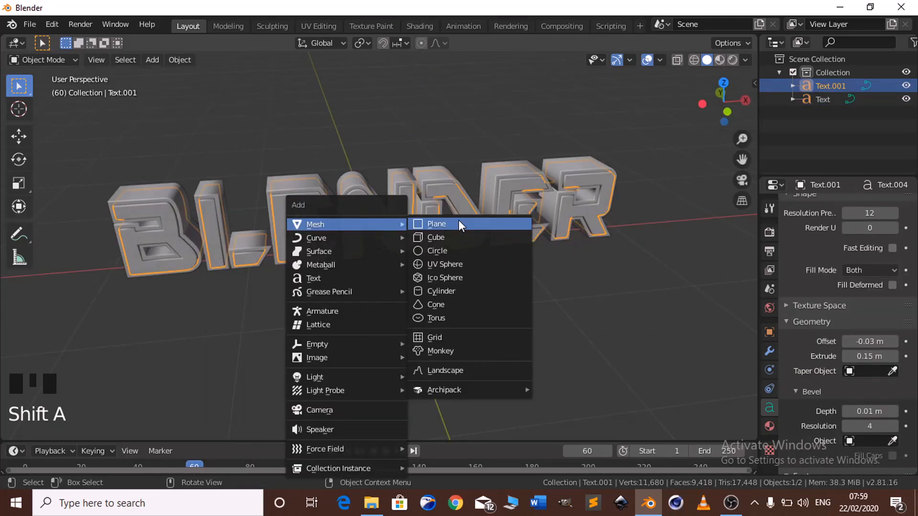
click(458, 224)
key(s)
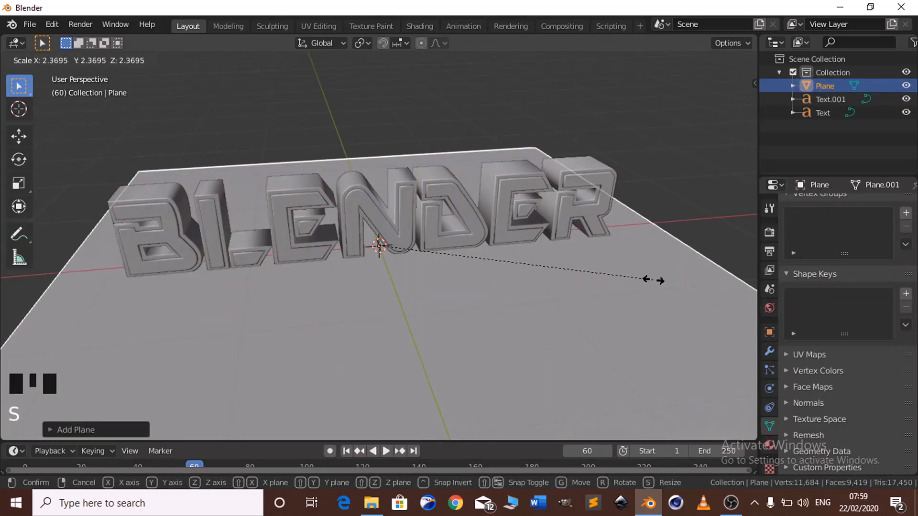
click(745, 286)
key(KP_Subtract)
key(KP_Subtract)
key(KP_Subtract)
key(s)
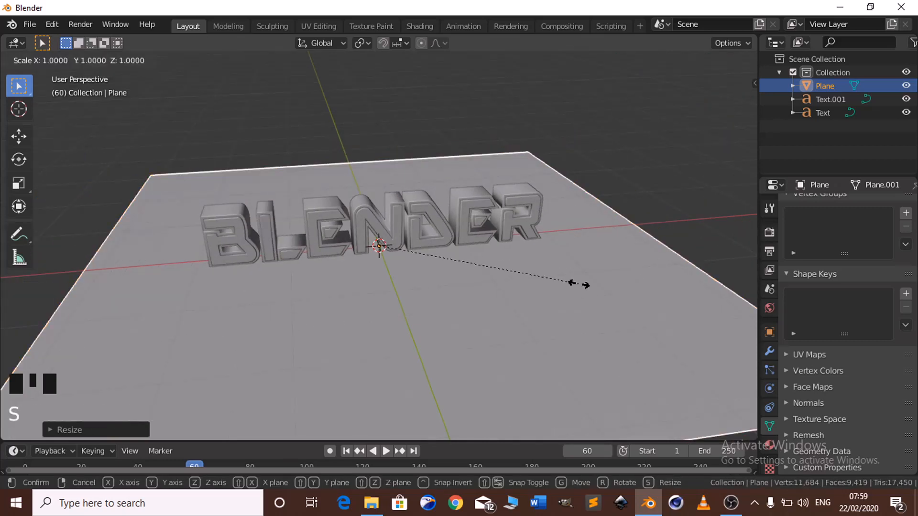
click(586, 285)
Extrude the plane's back edge and both side edges about 2.5 m up along Z to form three walls
key(Tab)
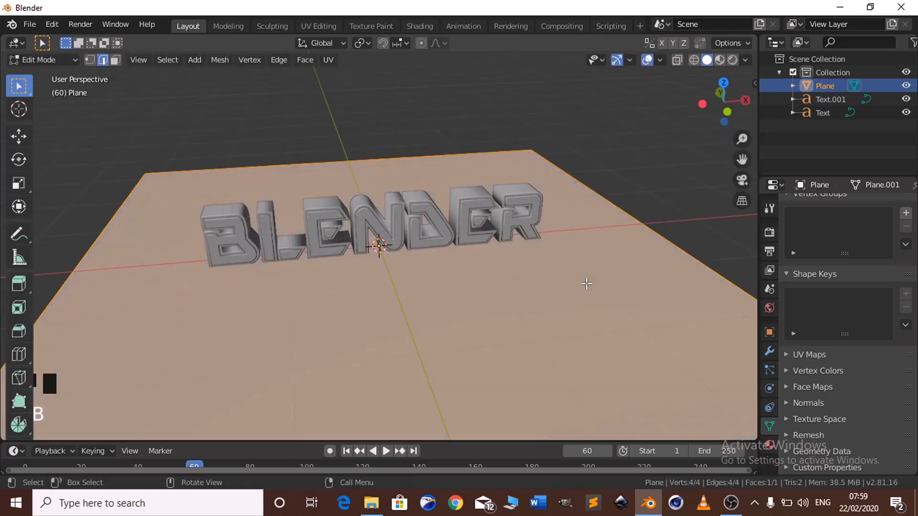
click(104, 202)
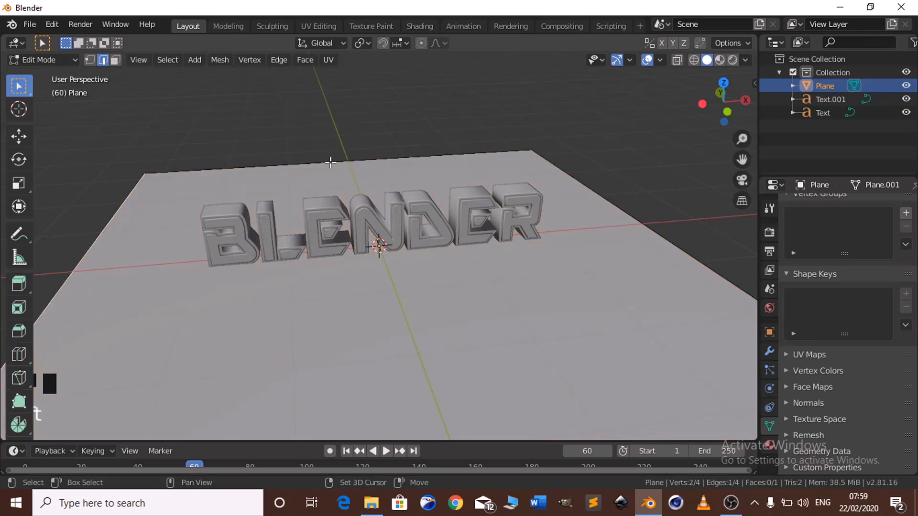
shift+click(330, 163)
shift+click(638, 224)
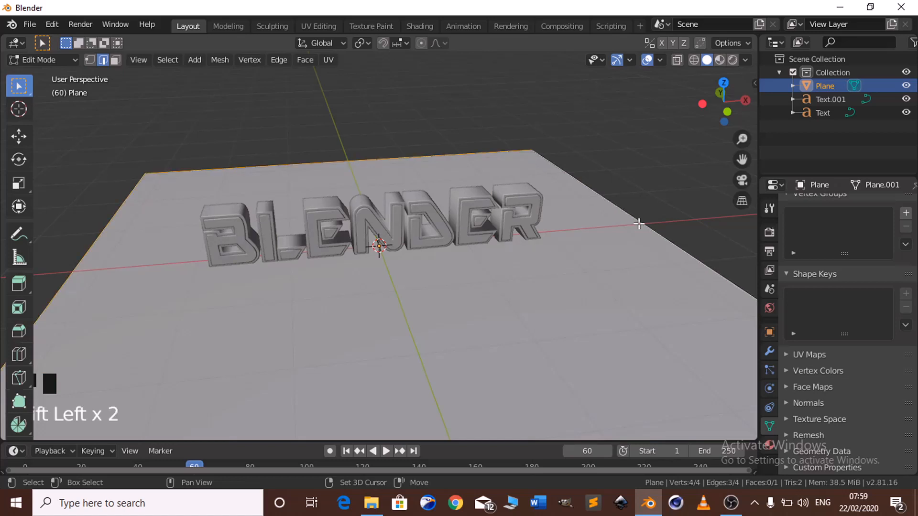
scroll(638, 224, down, 2)
key(e)
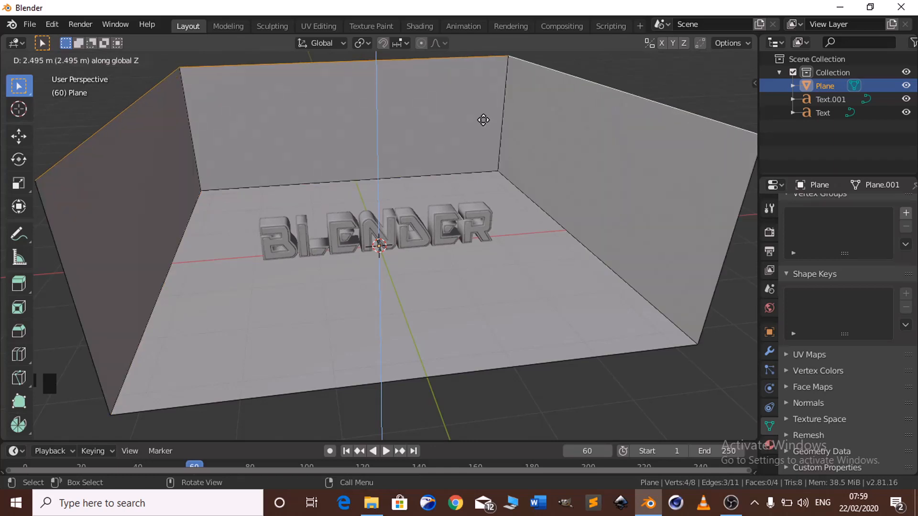
click(483, 120)
Bevel all edges of the floor and walls with a width of about 0.14 m and 25 segments
key(a)
right_click(399, 111)
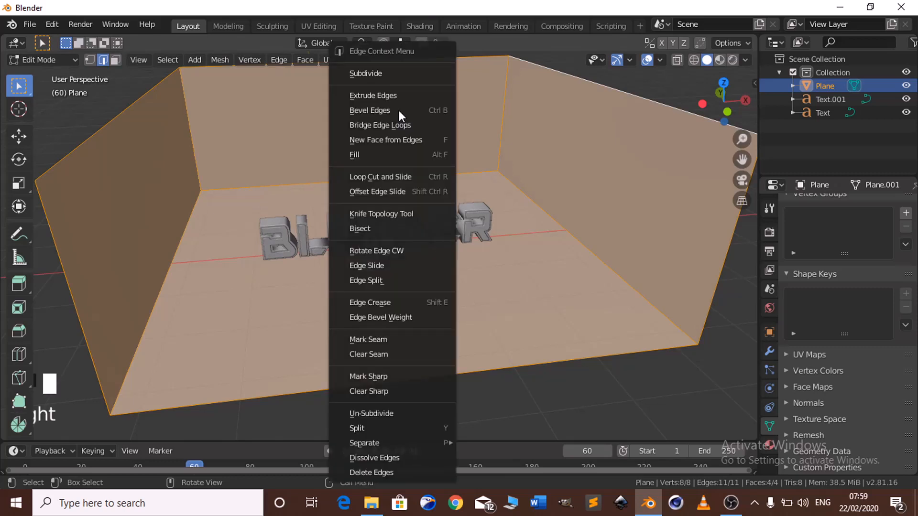
click(397, 110)
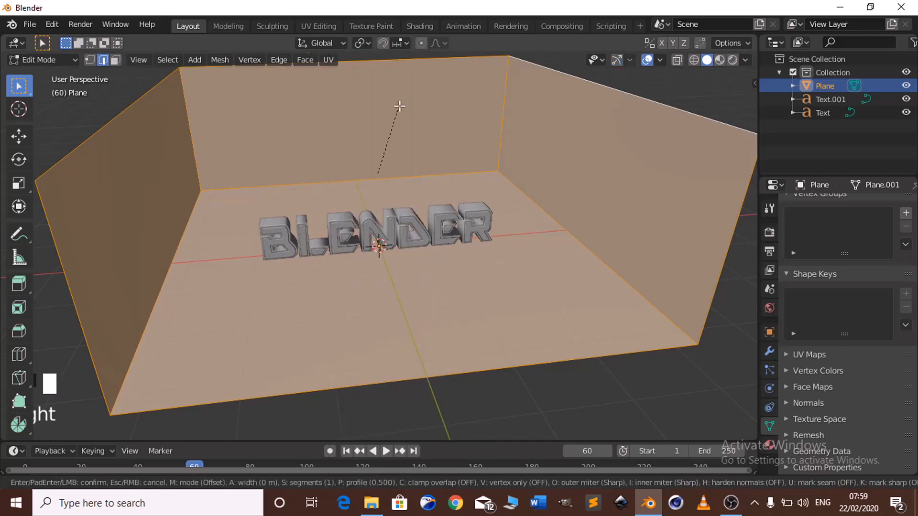
click(395, 75)
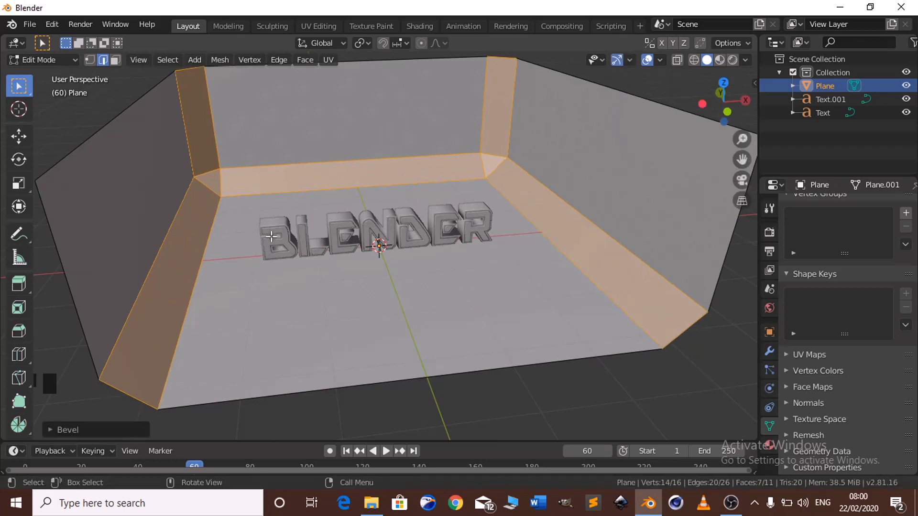
click(75, 426)
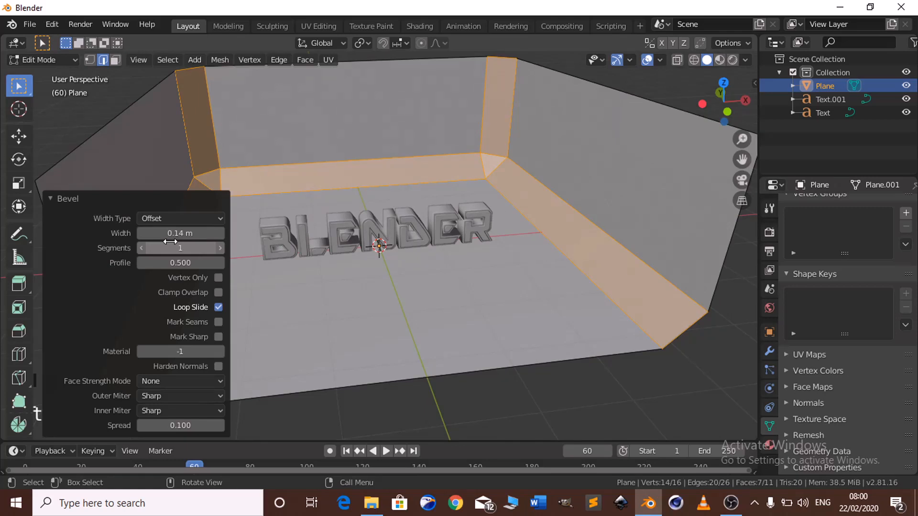
click(171, 247)
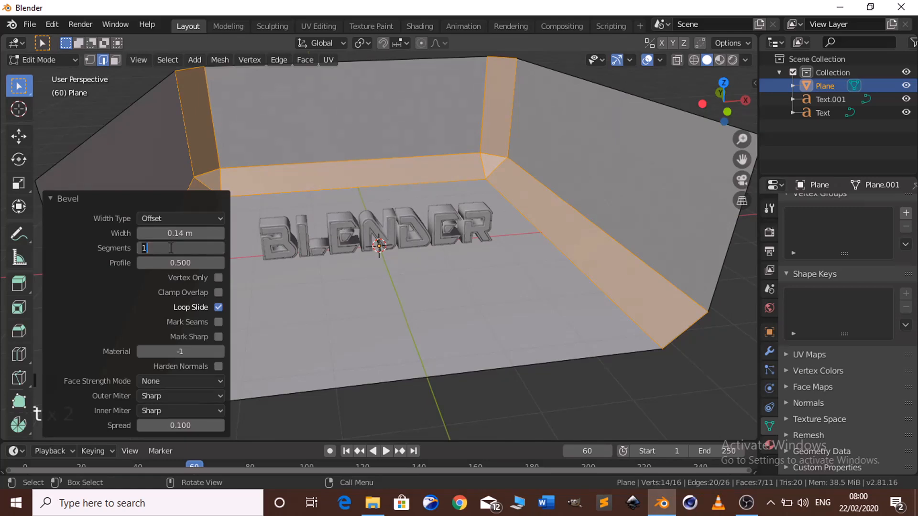
text(25)
key(Return)
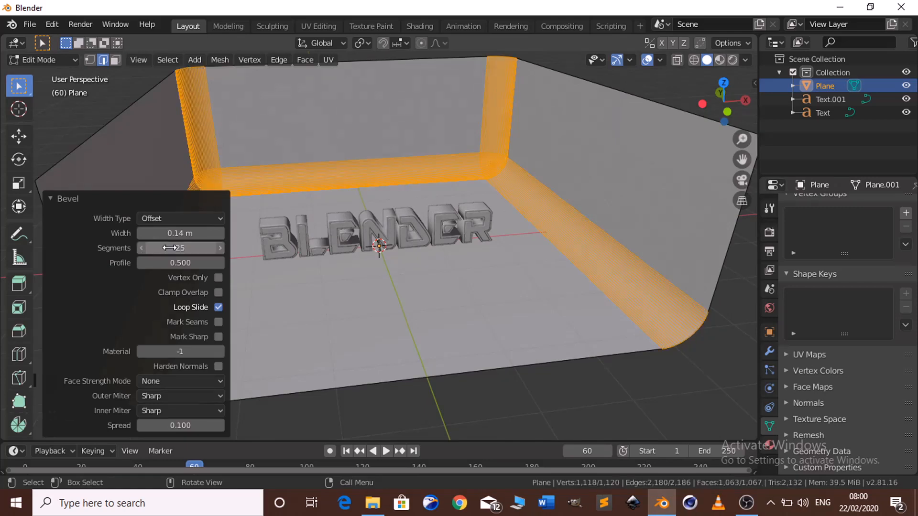
Finish editing the beveled floor-and-walls mesh and apply smooth shading to the whole object
click(94, 200)
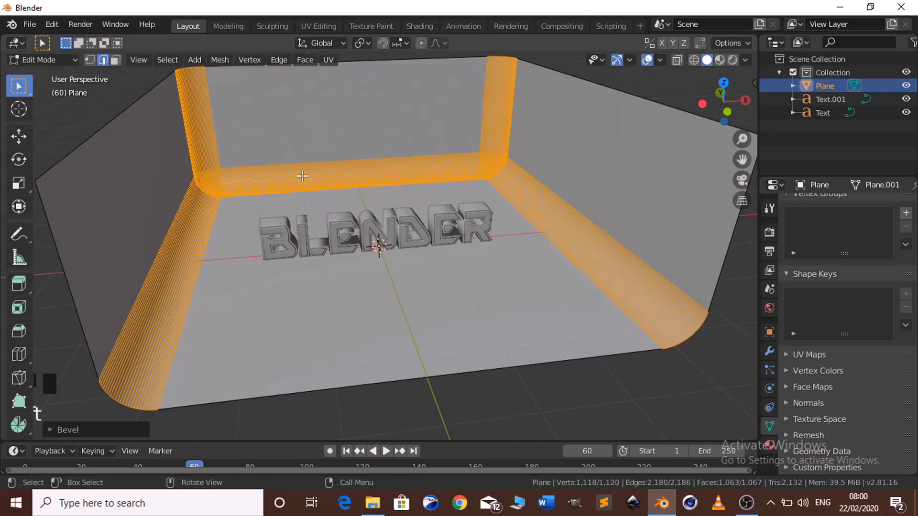
key(Tab)
right_click(302, 176)
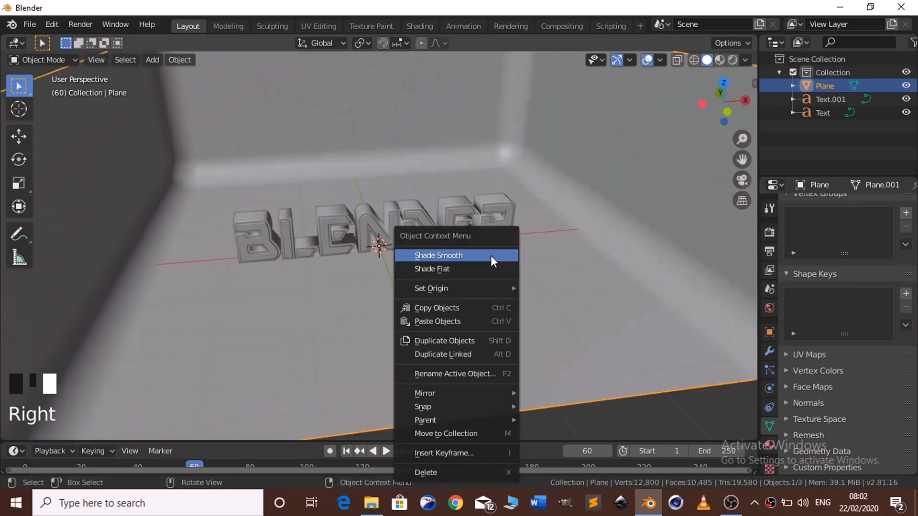
click(490, 256)
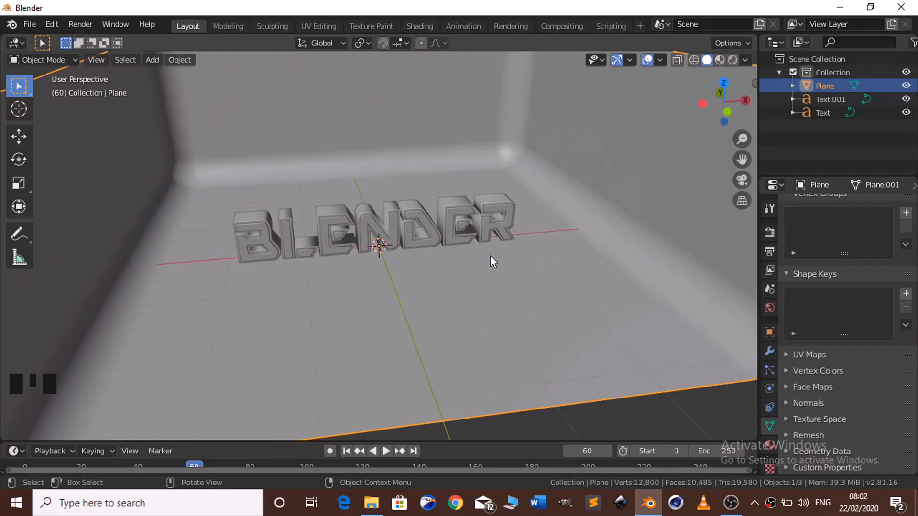
Add an area light and raise it along Z to just above the BLENDER text
key(shift+a)
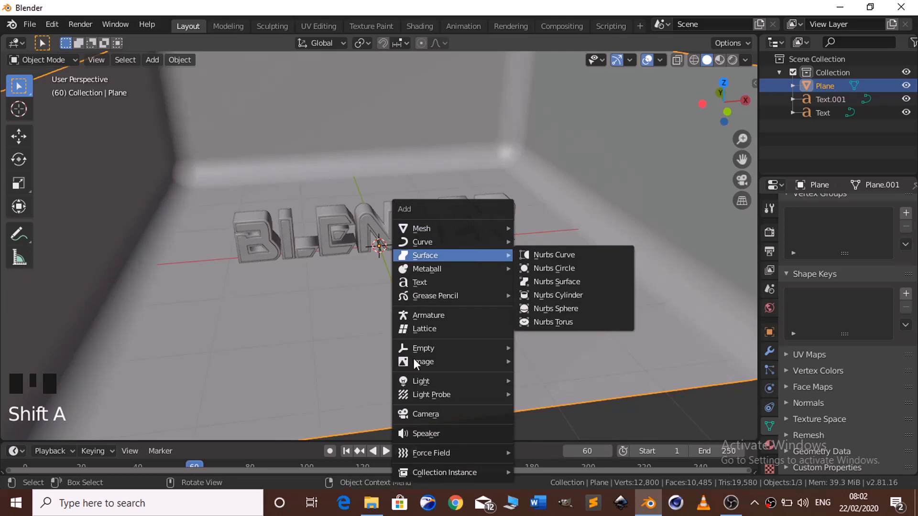
mouse_move(421, 381)
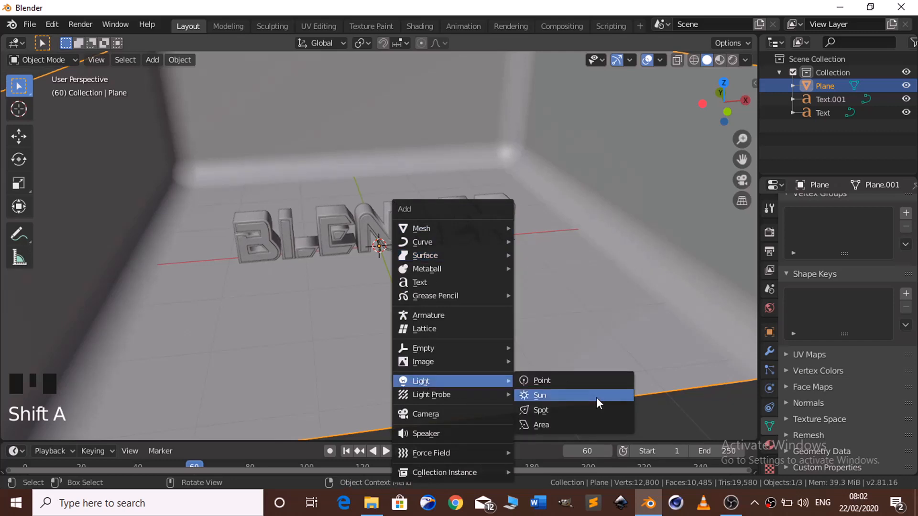
click(576, 422)
key(g)
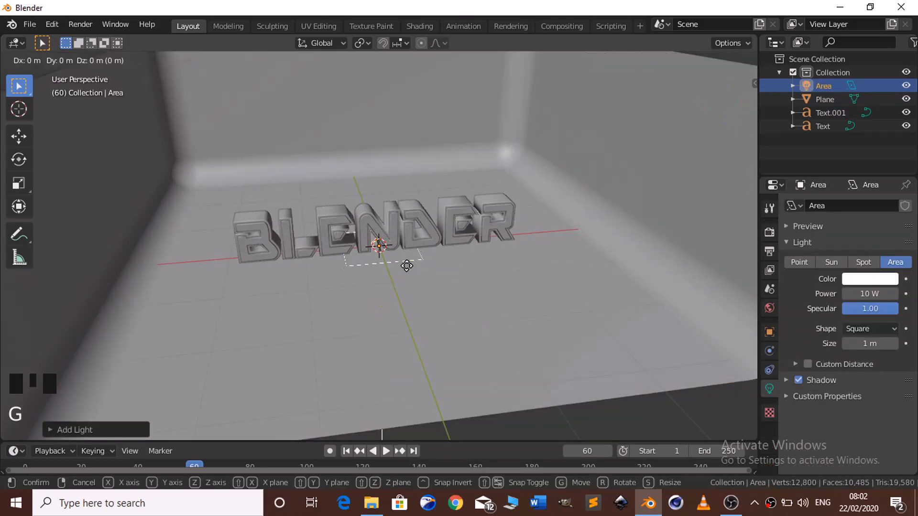
key(z)
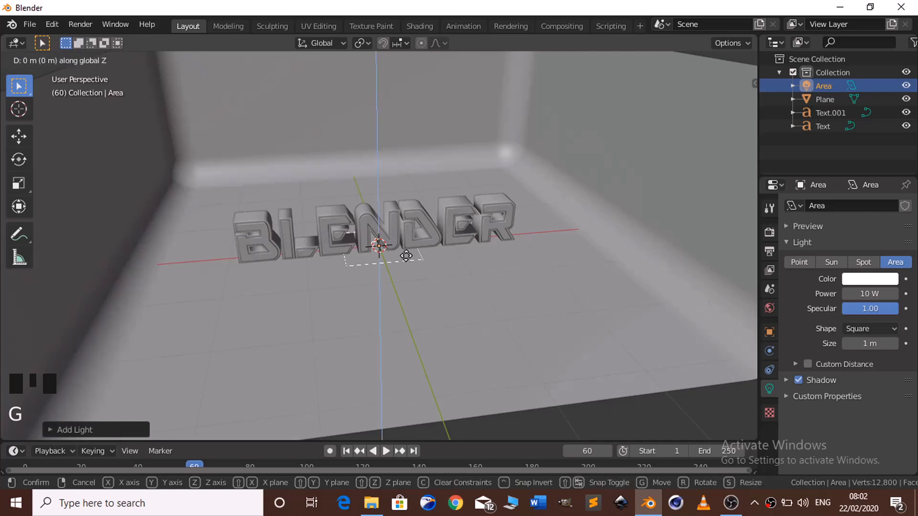
click(401, 215)
Scale the area light along X until it extends past both ends of the BLENDER text
key(KP_6)
key(KP_6)
key(KP_6)
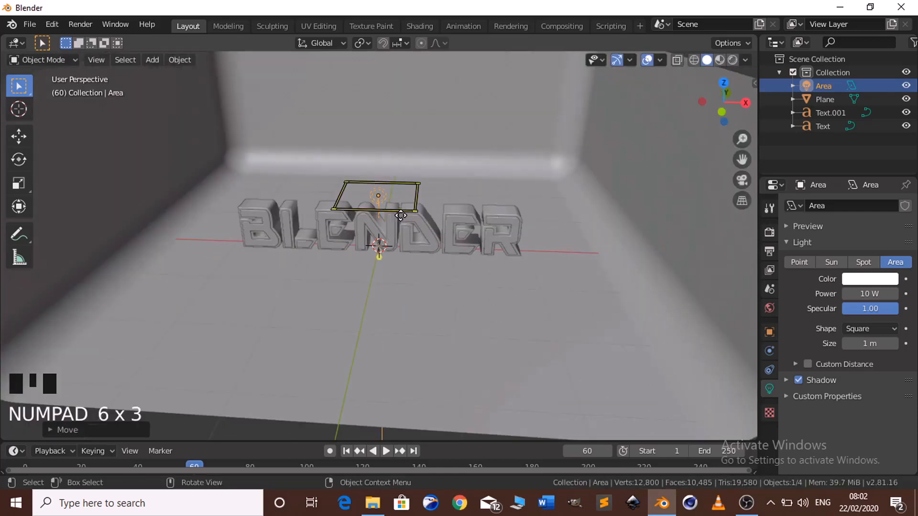
key(KP_Add)
key(KP_Add)
key(KP_Add)
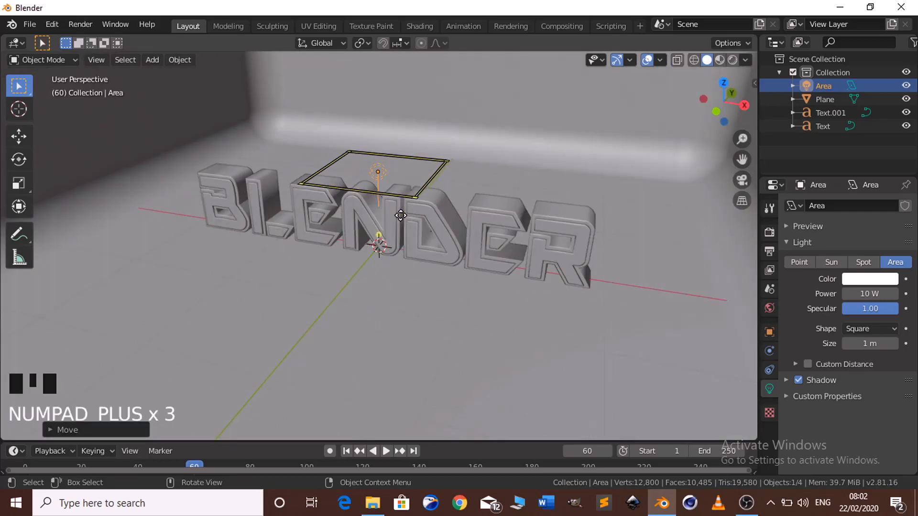
key(s)
key(x)
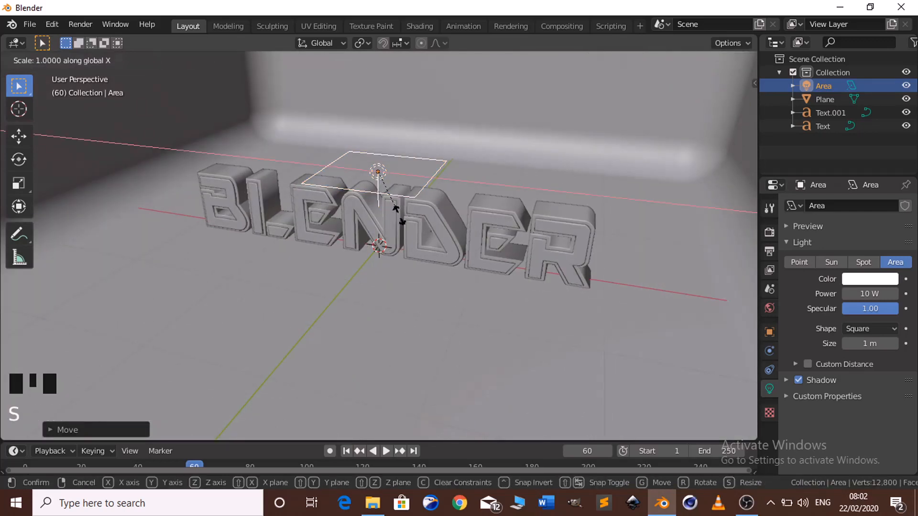
click(613, 200)
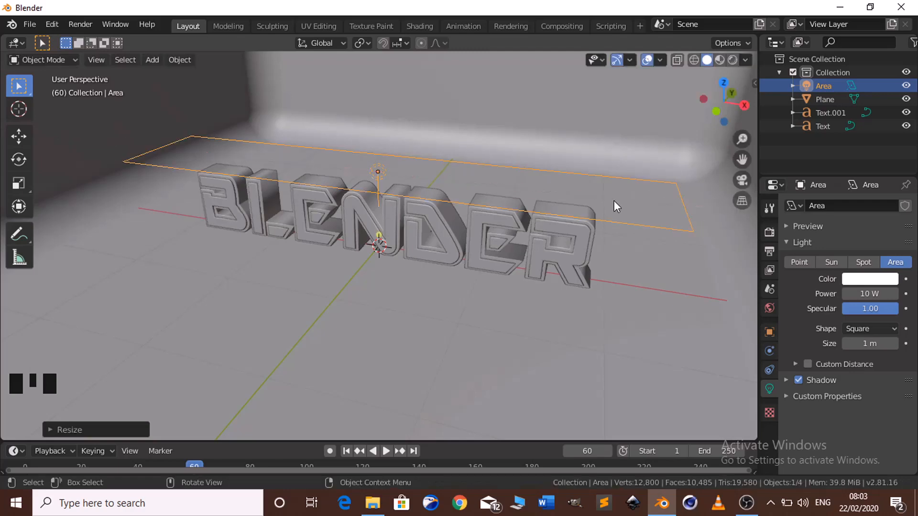
Set the area light's power to 50 W and its color to orange
key(KP_4)
key(KP_4)
key(KP_4)
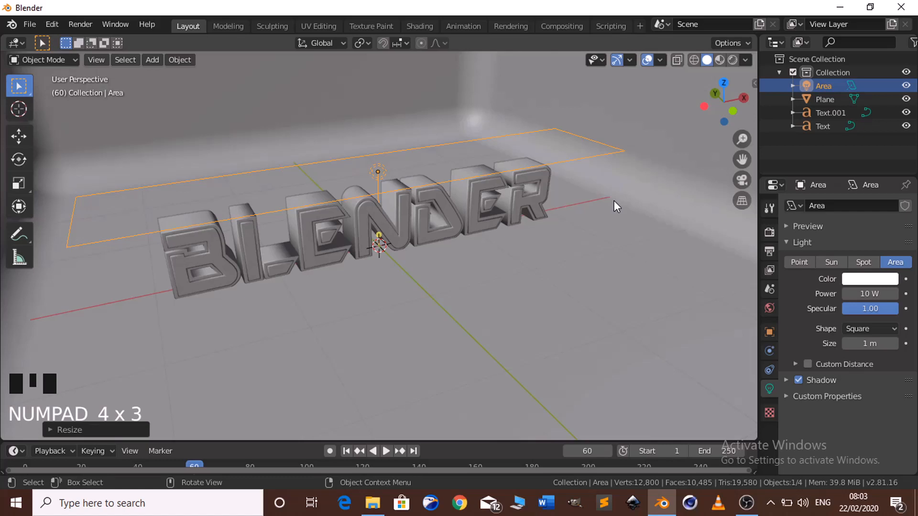
click(864, 294)
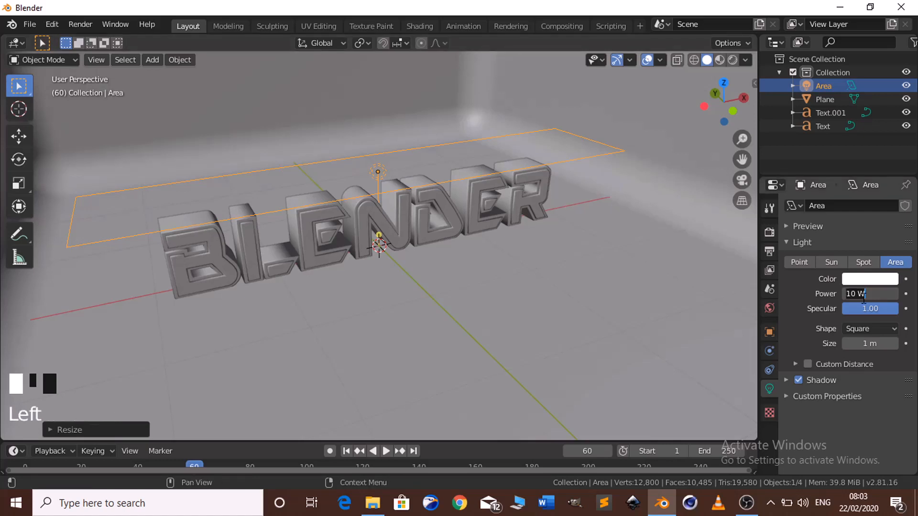
text(50)
key(Return)
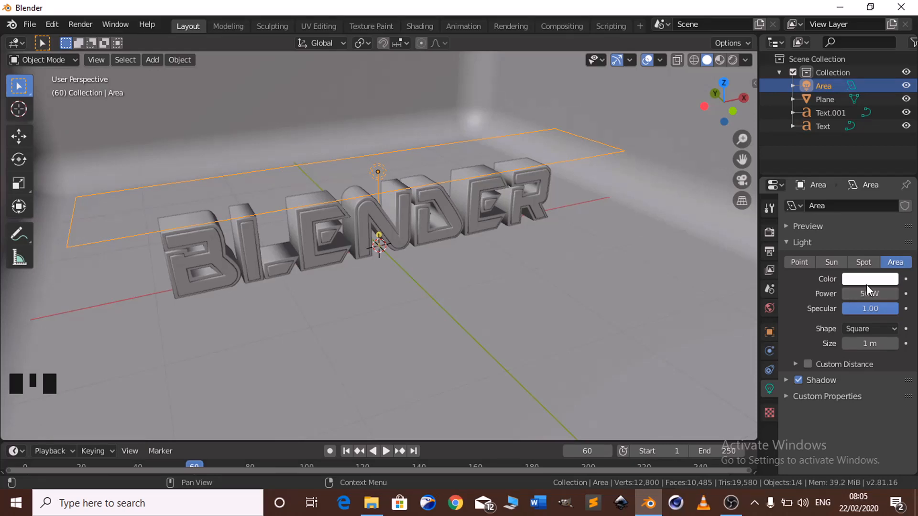
click(866, 284)
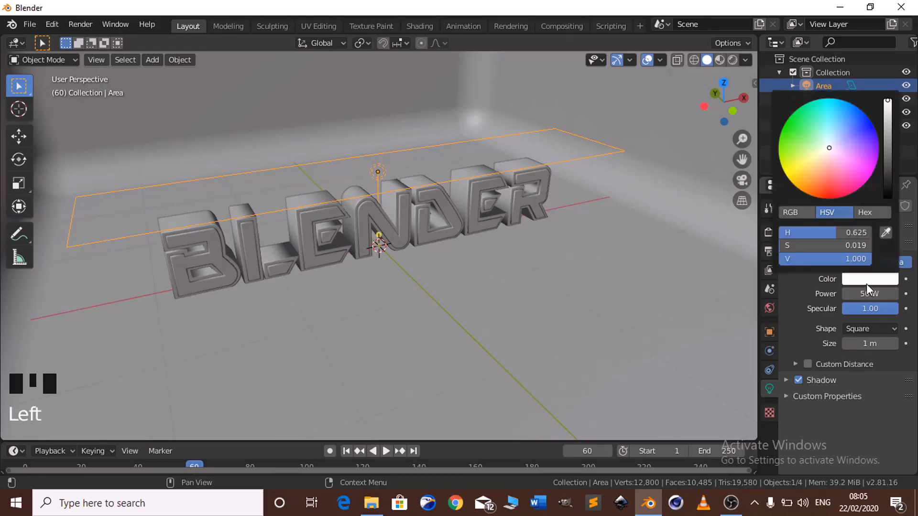
click(817, 185)
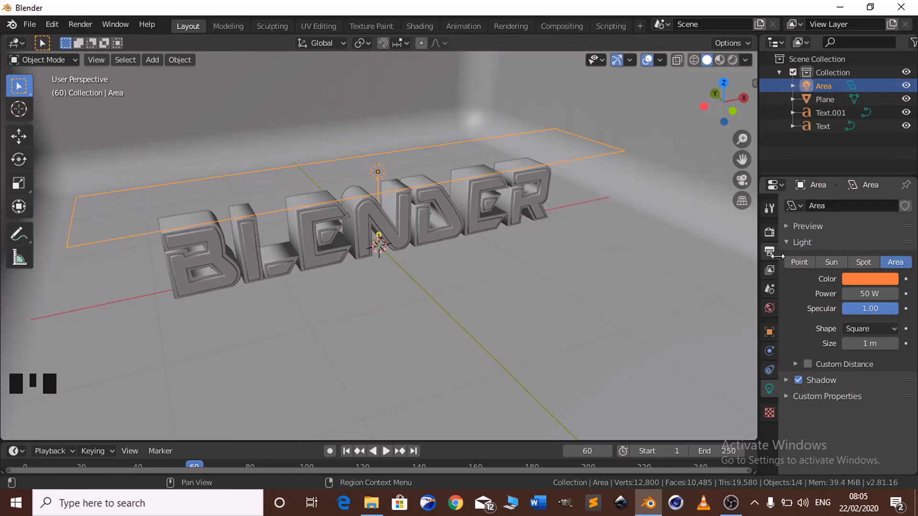
Enable Ambient Occlusion for the Eevee render and set its distance to 1 m
click(769, 226)
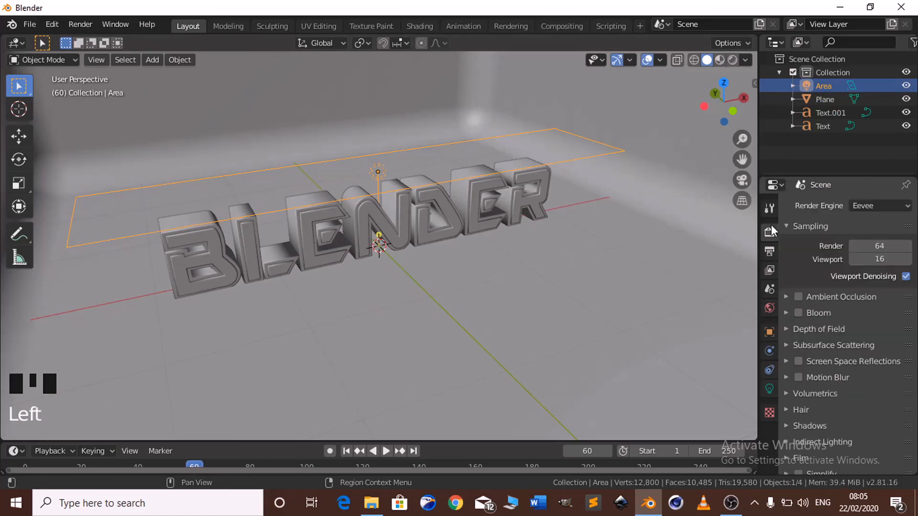
click(798, 296)
click(787, 297)
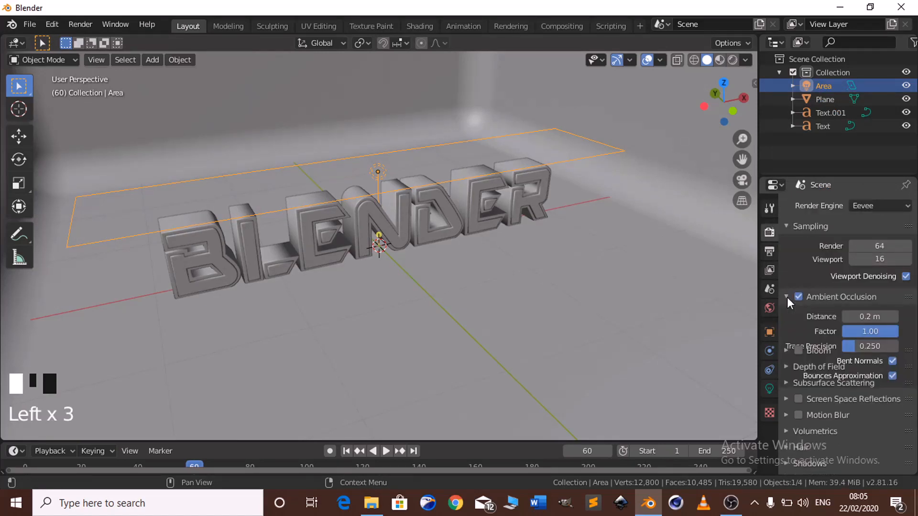
click(871, 316)
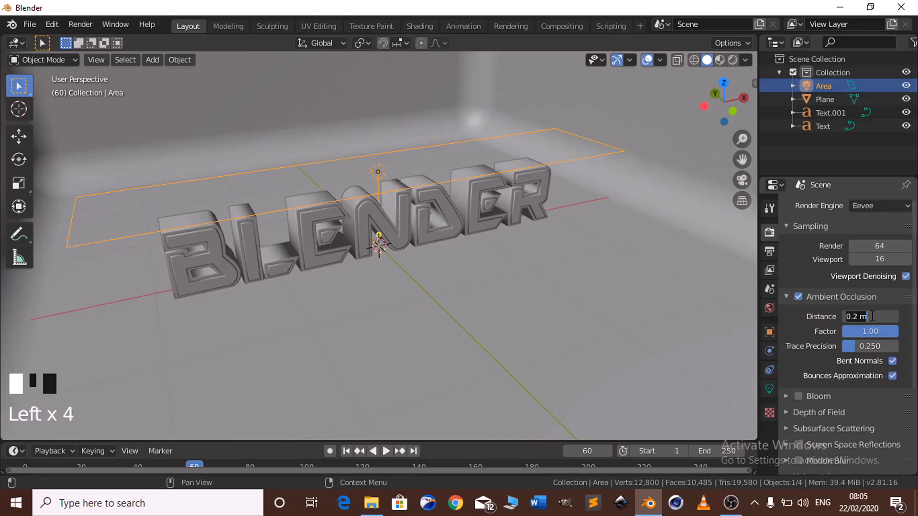
text(1)
key(Return)
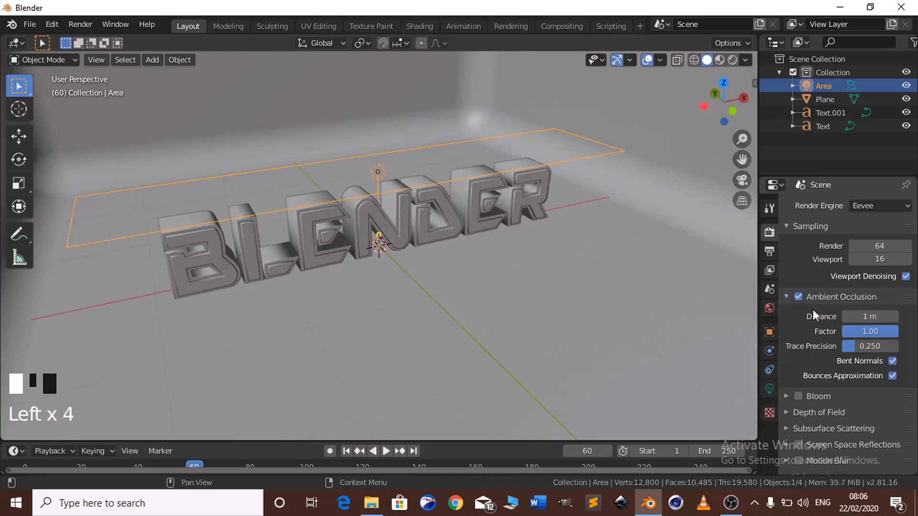
Enable Bloom, Motion Blur and Screen Space Reflections, with Refraction on and Half Res Trace off
click(797, 396)
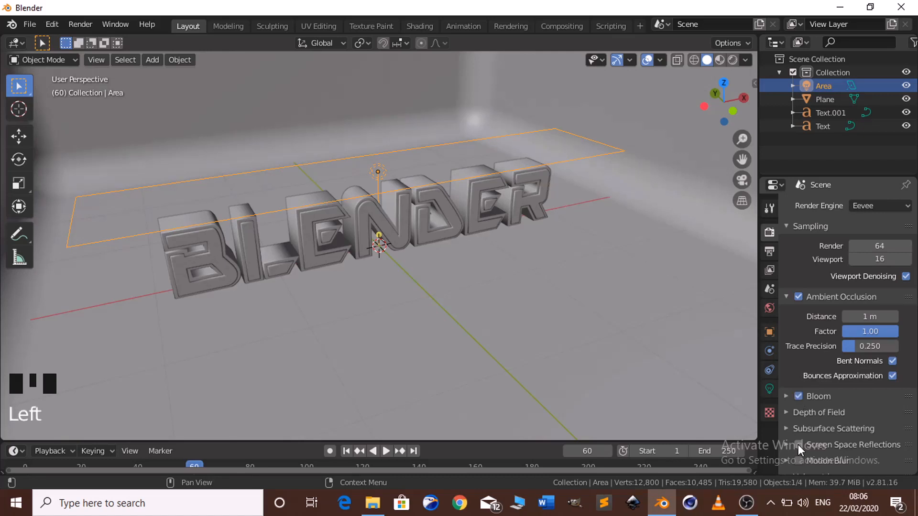
click(798, 444)
click(789, 440)
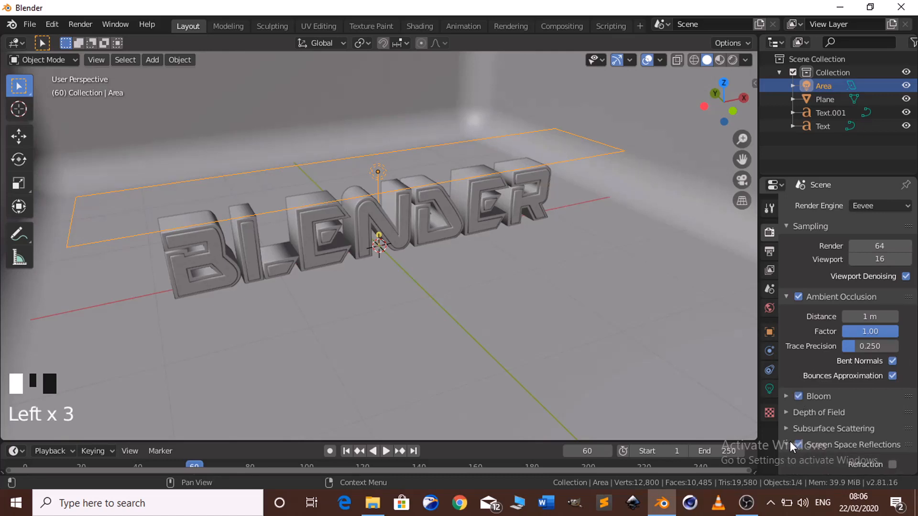
drag(915, 335, 916, 370)
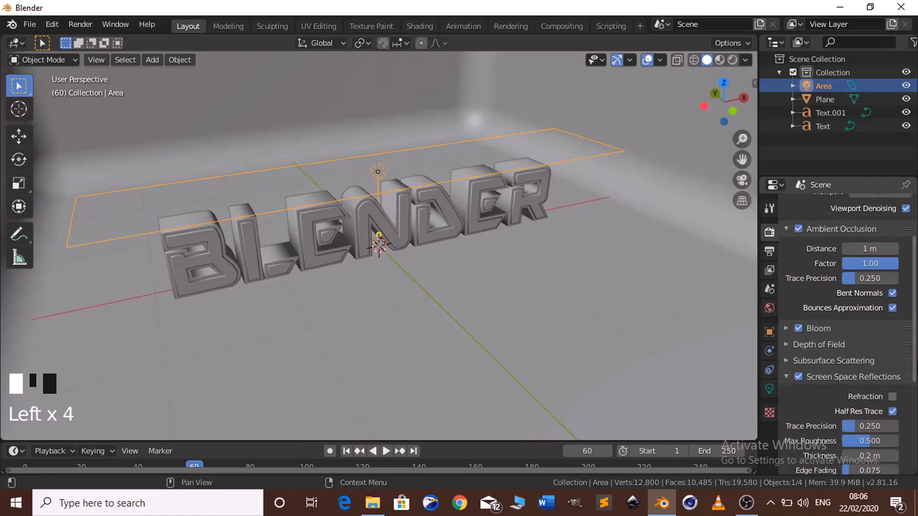
click(891, 411)
click(891, 397)
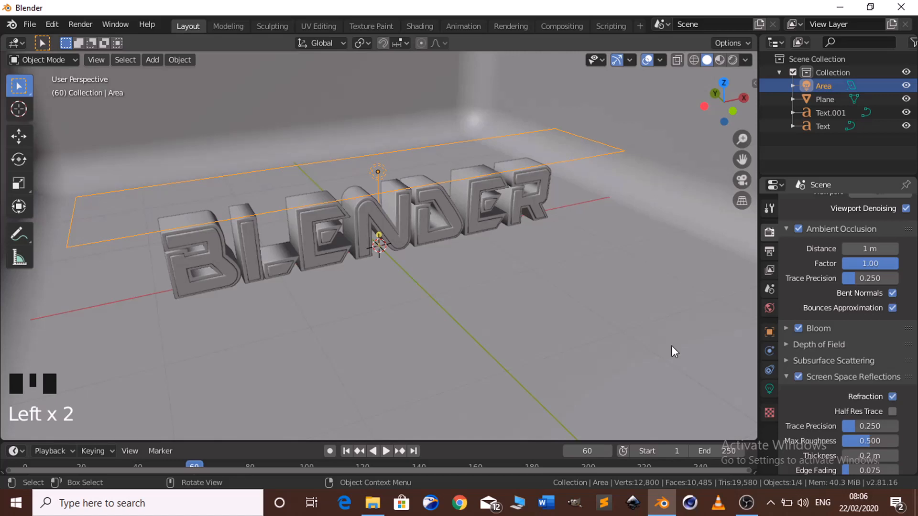
drag(915, 326, 915, 364)
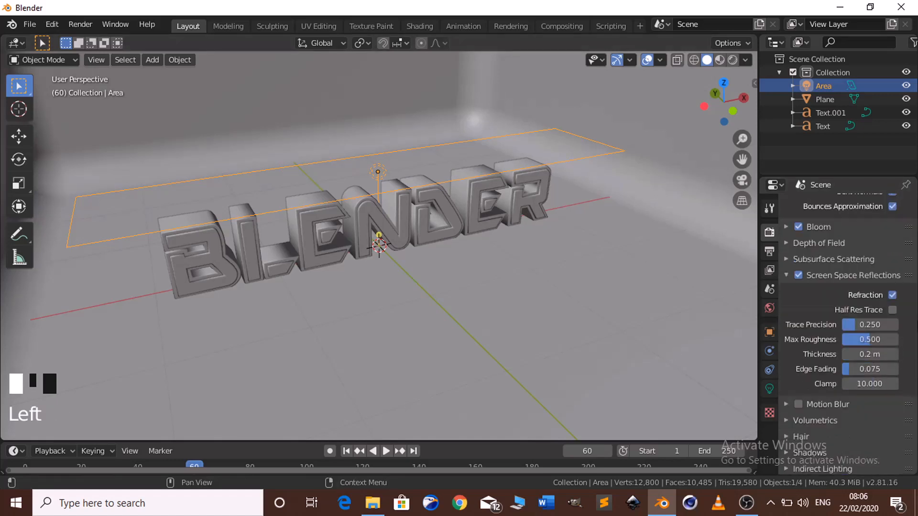
click(798, 405)
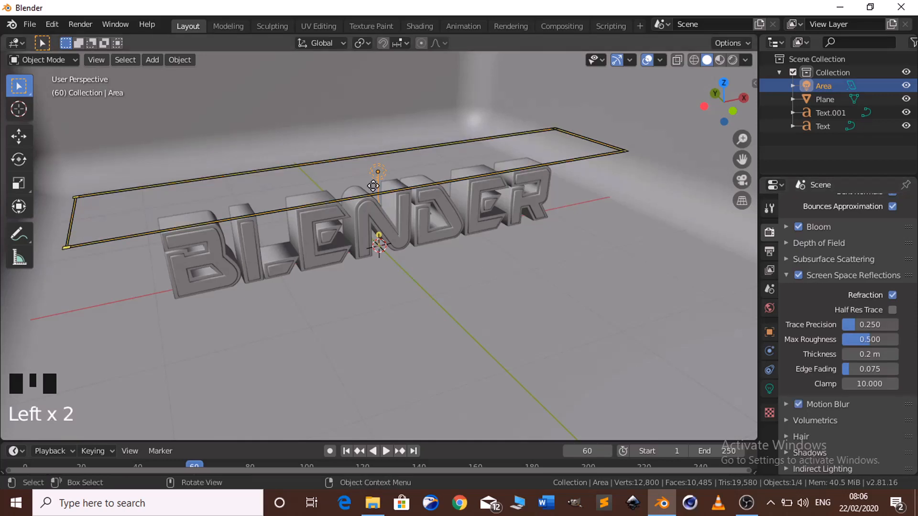
Preview the scene lighting in rendered shading, and return the viewport to solid shading
key(z)
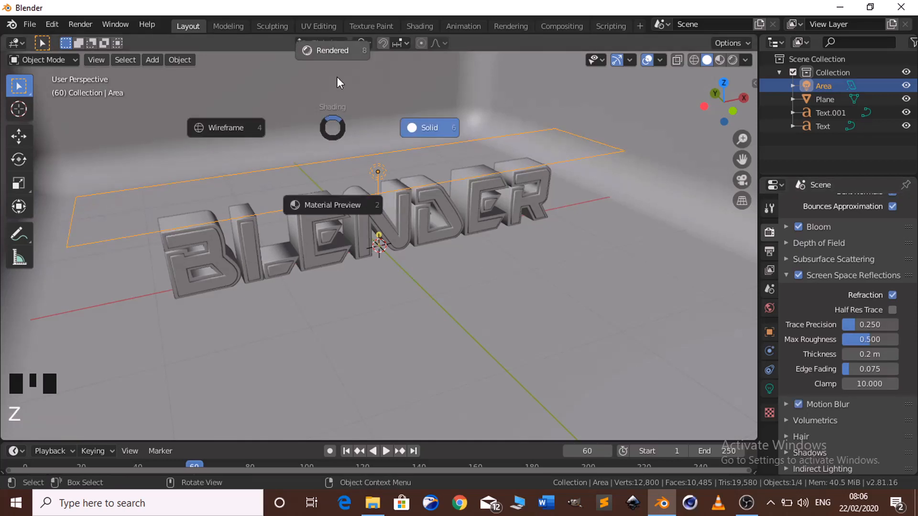
click(337, 50)
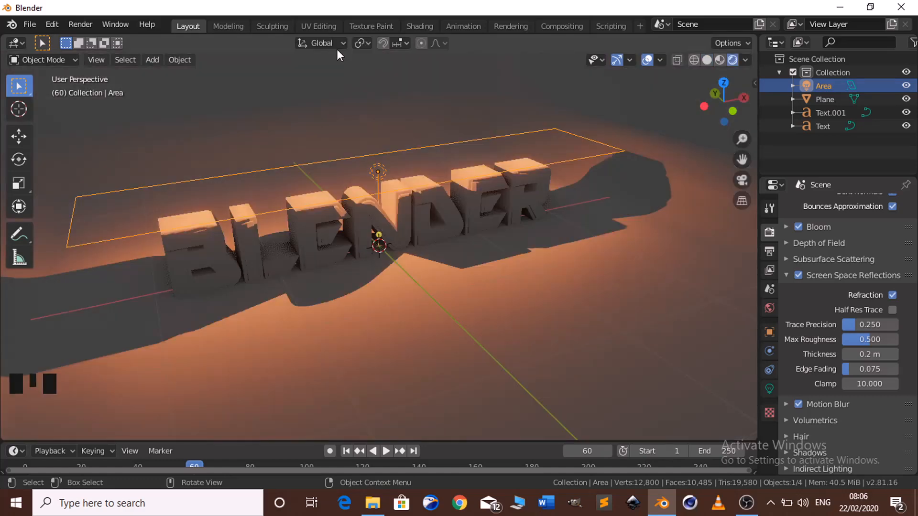
key(z)
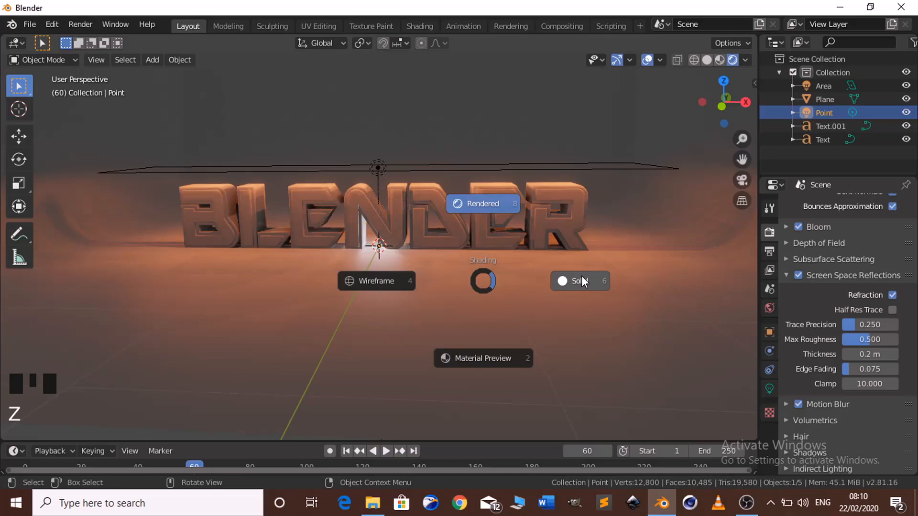
click(581, 276)
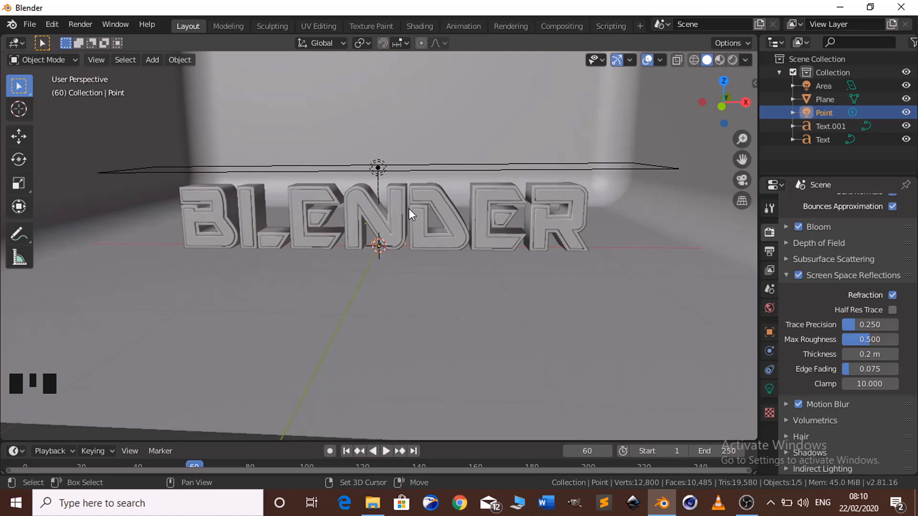
Add a point light, move it along X to just outside the letter B, and raise it to about mid-letter height
key(shift+a)
mouse_move(408, 209)
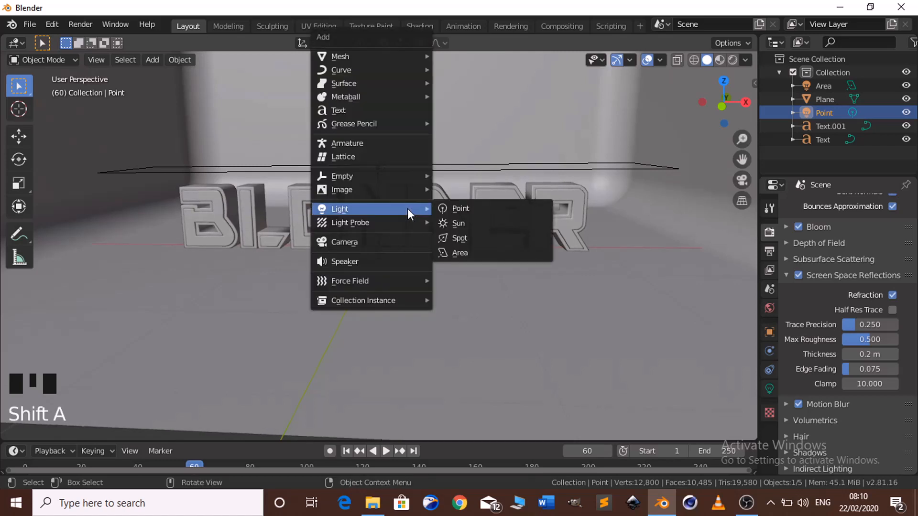
click(477, 208)
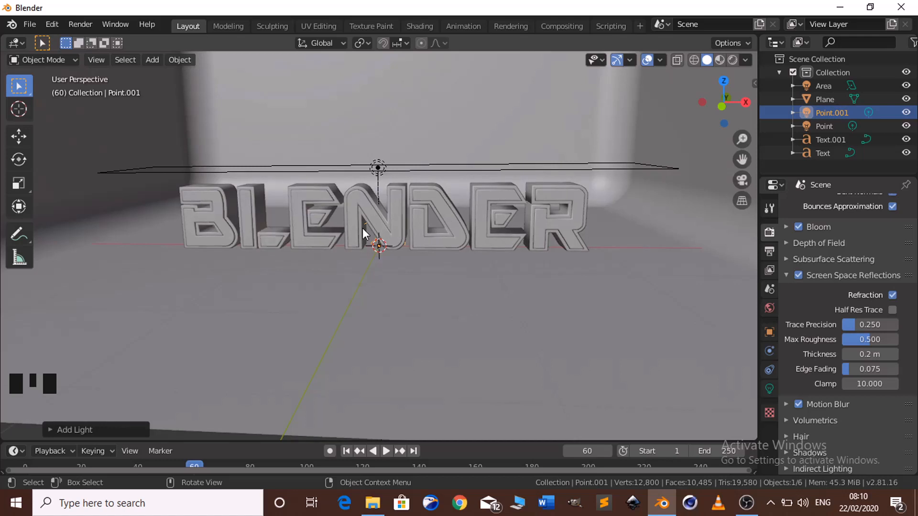
key(g)
key(x)
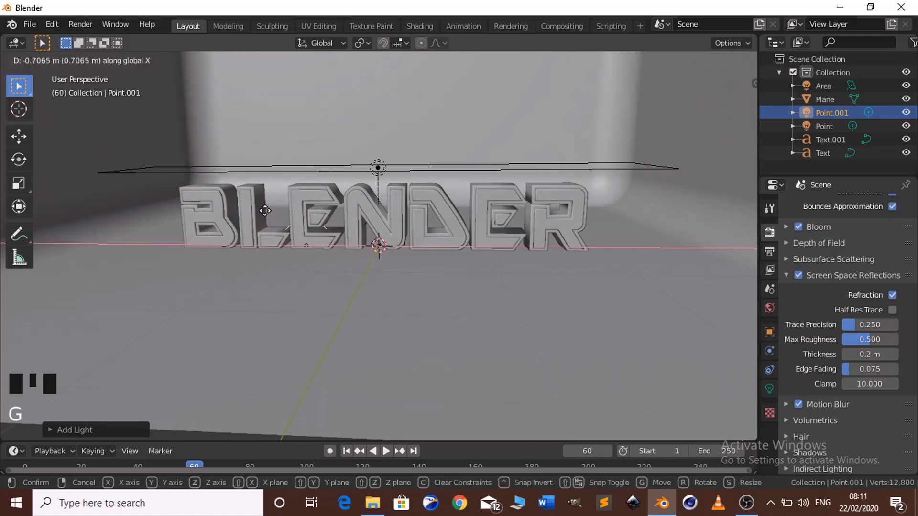
click(147, 215)
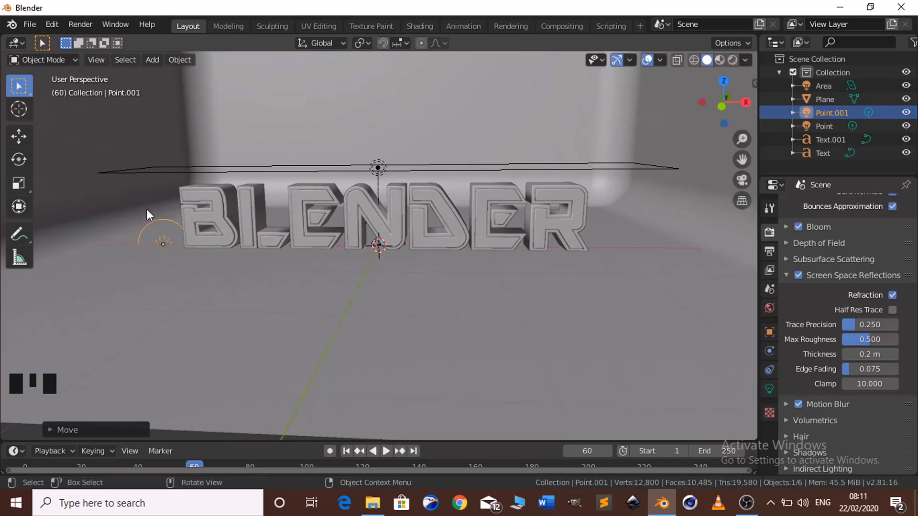
key(g)
key(z)
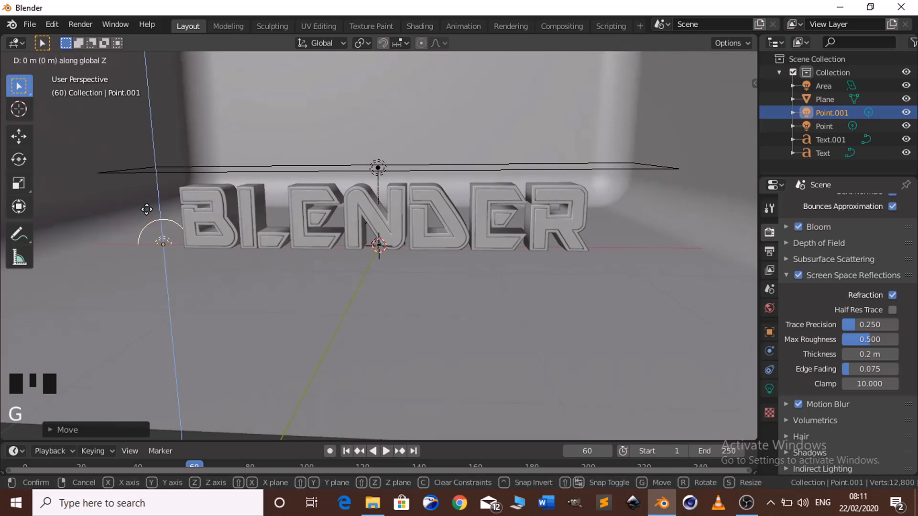
click(140, 178)
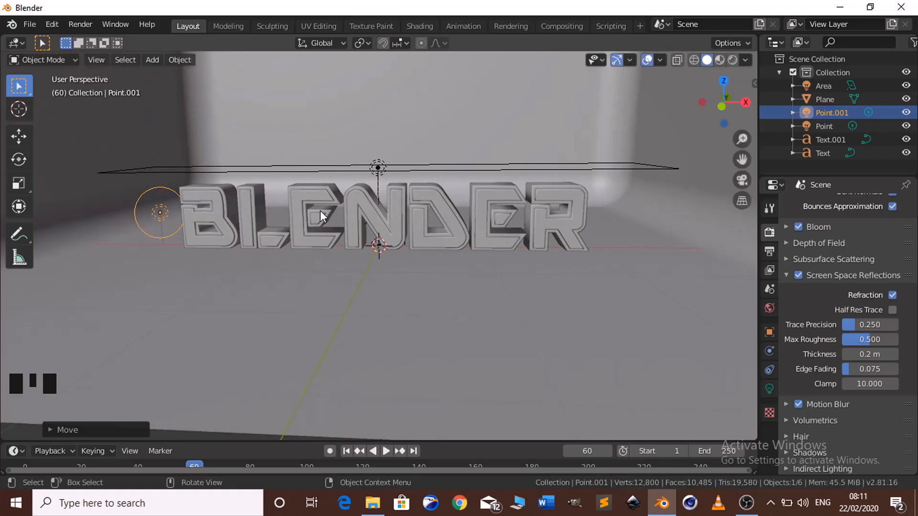
Set the new point light's color to light violet-blue
click(767, 387)
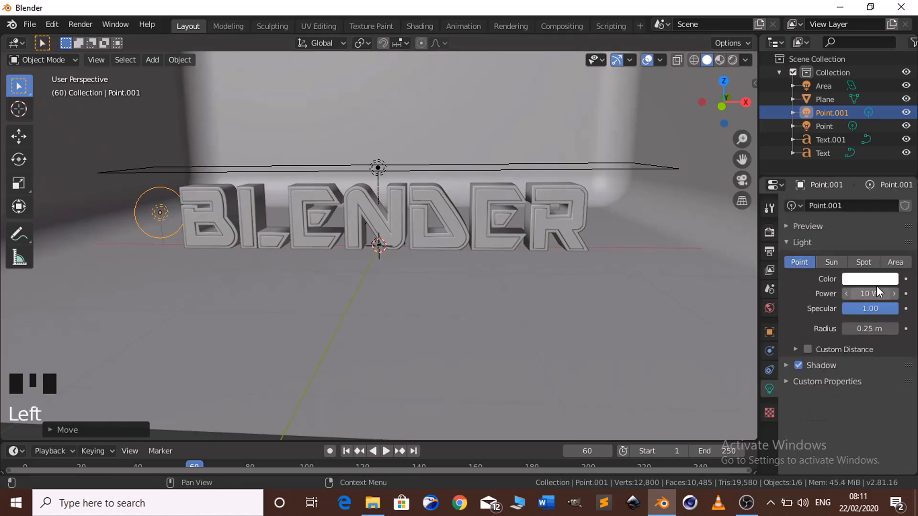
click(871, 279)
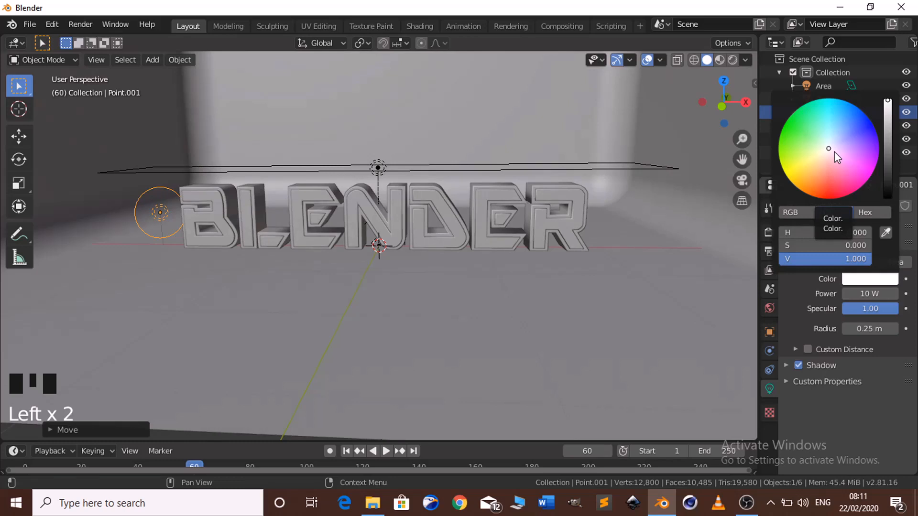
click(850, 137)
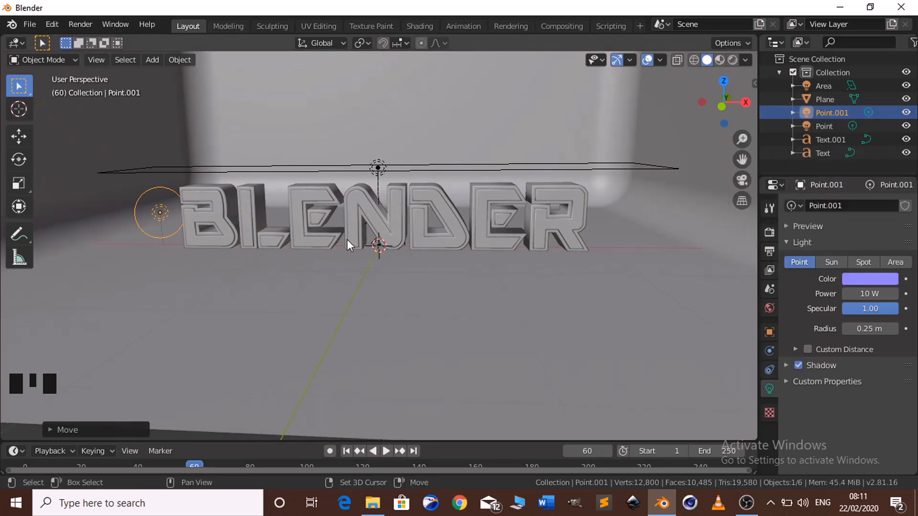
Duplicate the violet point light along X to just beyond the letter R at the other end of the text
key(shift+d)
key(x)
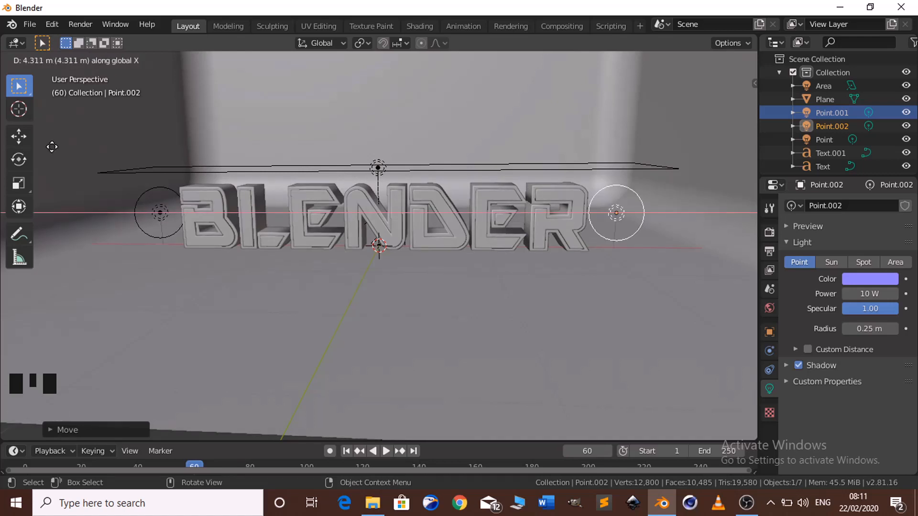
click(422, 258)
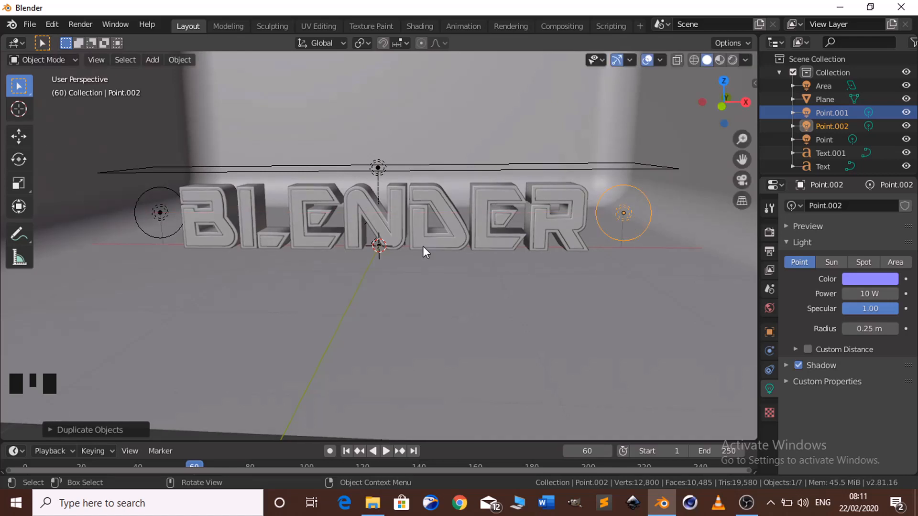
Preview the two side lights in rendered shading, and return the viewport to solid shading
key(z)
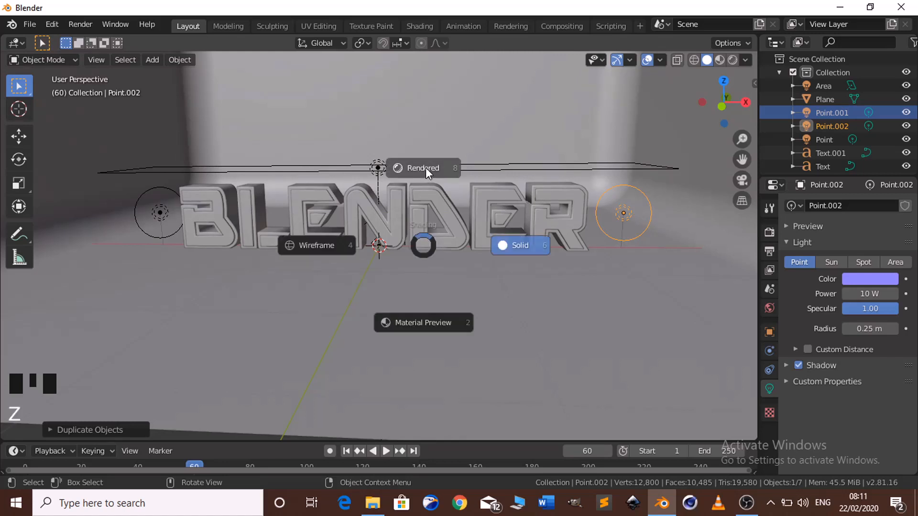
click(425, 168)
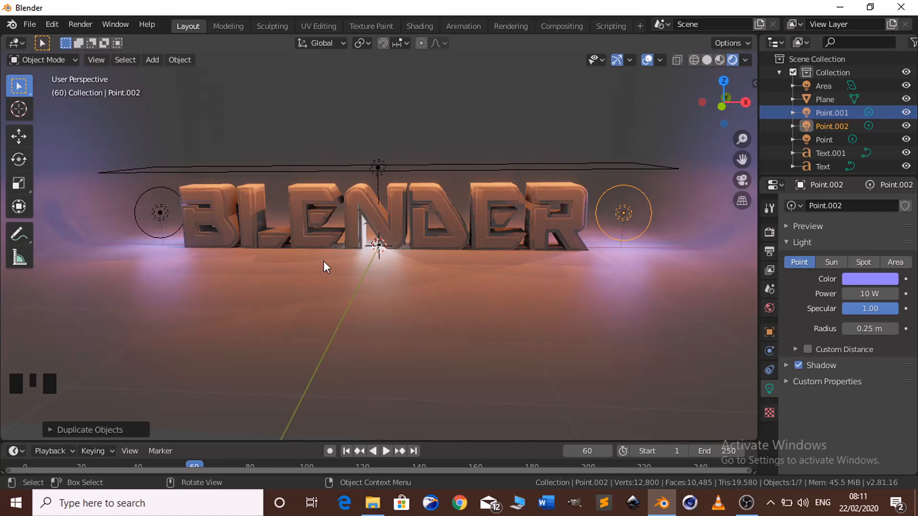
key(z)
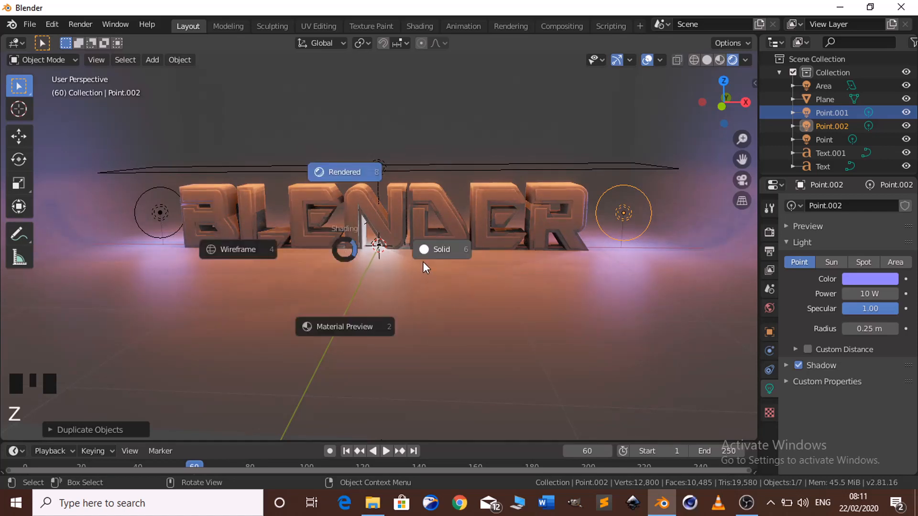
click(424, 266)
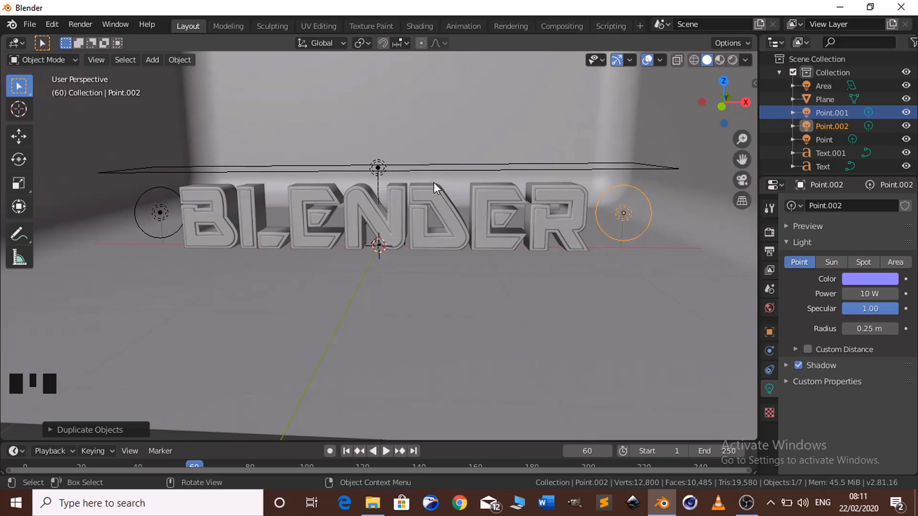
Duplicate the area light above the text and move the copy about 2.06 m along Y, behind the text
key(KP_8)
key(KP_8)
key(KP_8)
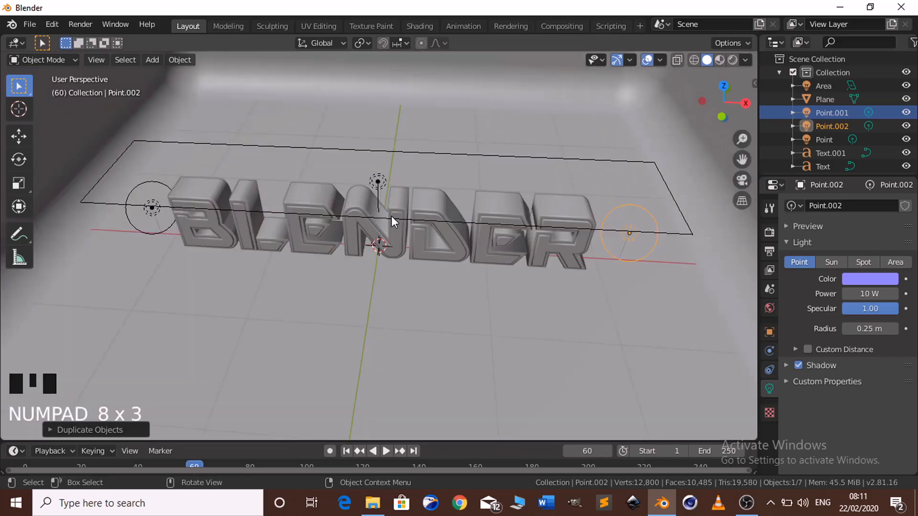
click(391, 216)
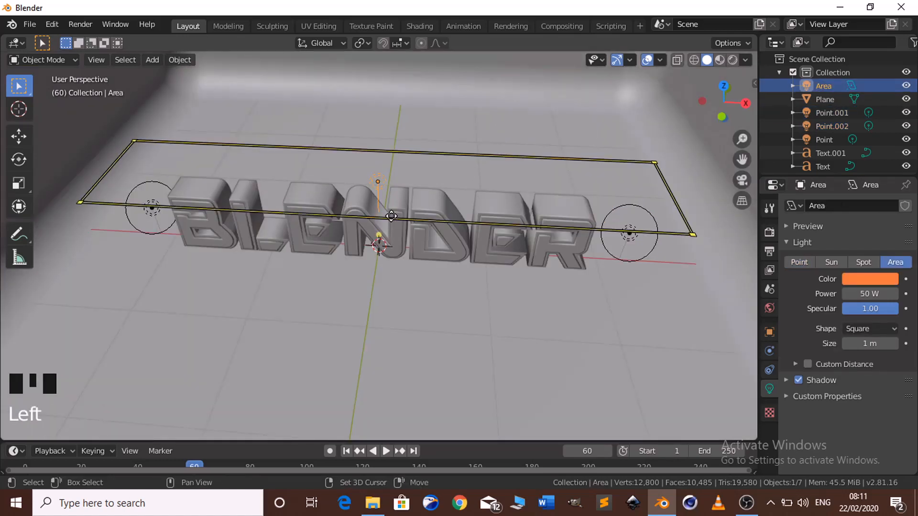
key(shift+d)
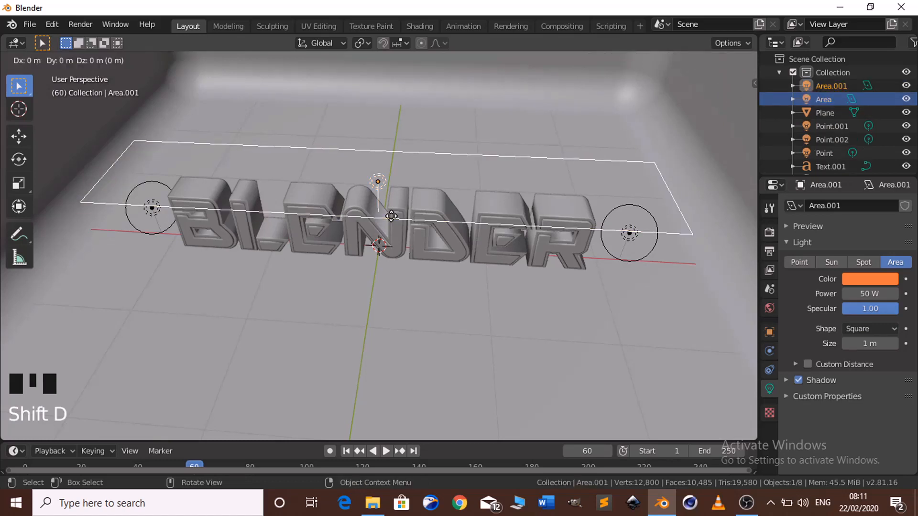
key(y)
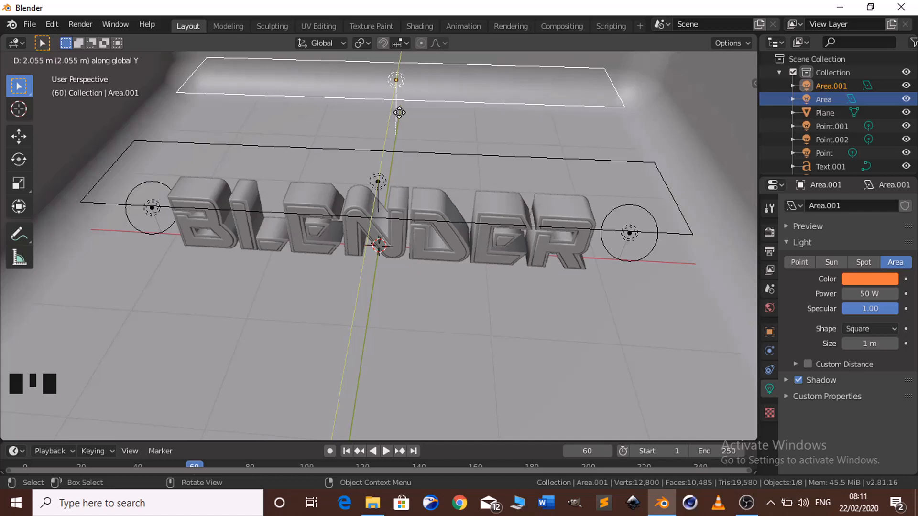
click(399, 113)
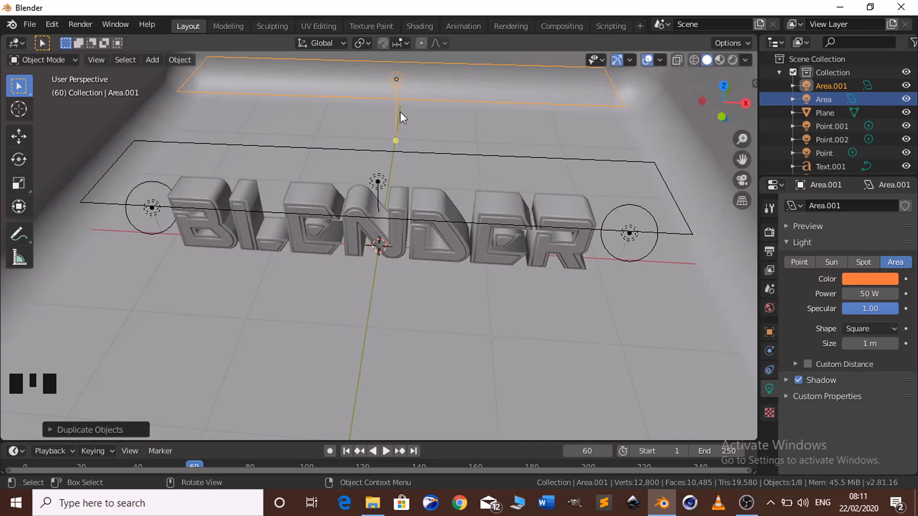
Raise the duplicated area light about 1.29 m along Z, in front of the back wall
key(KP_2)
key(KP_2)
key(KP_2)
key(KP_2)
key(KP_2)
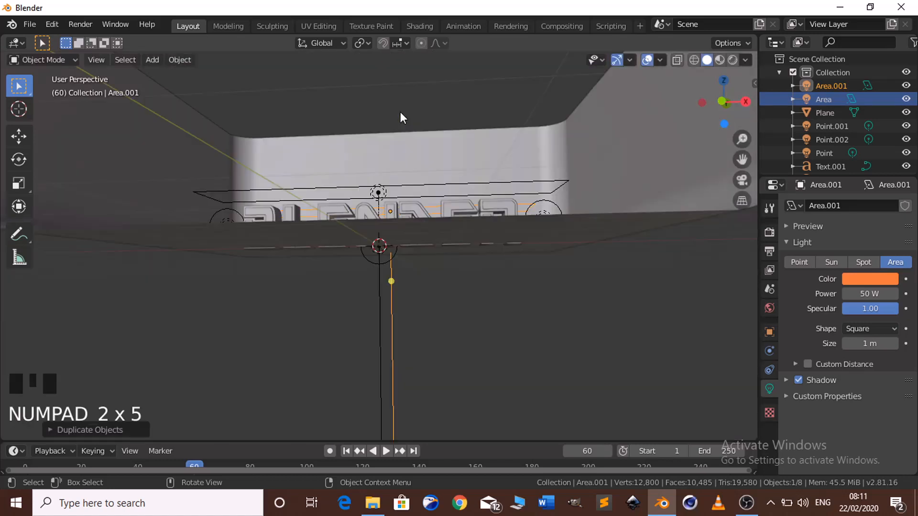
key(KP_8)
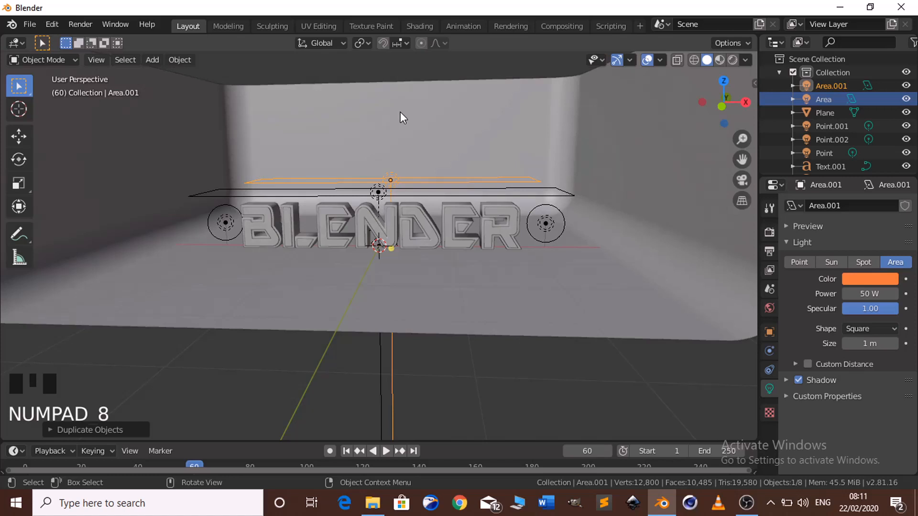
key(g)
key(z)
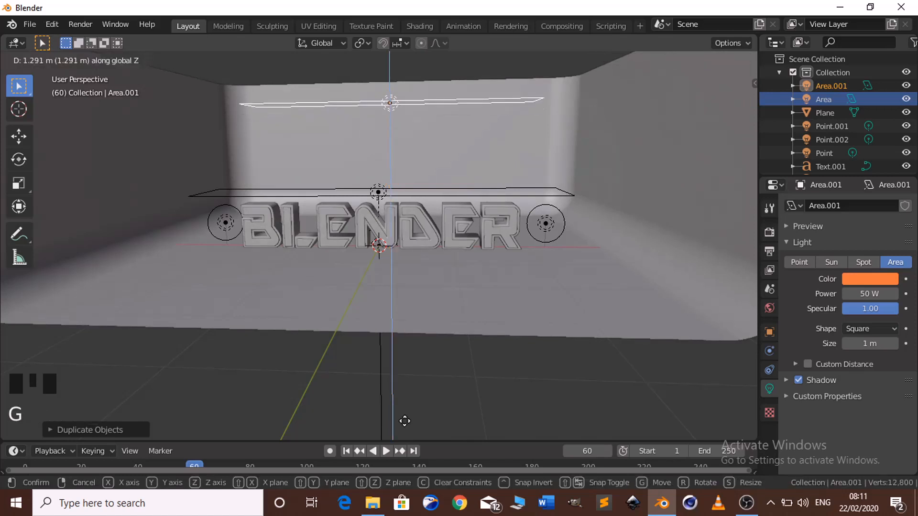
click(405, 420)
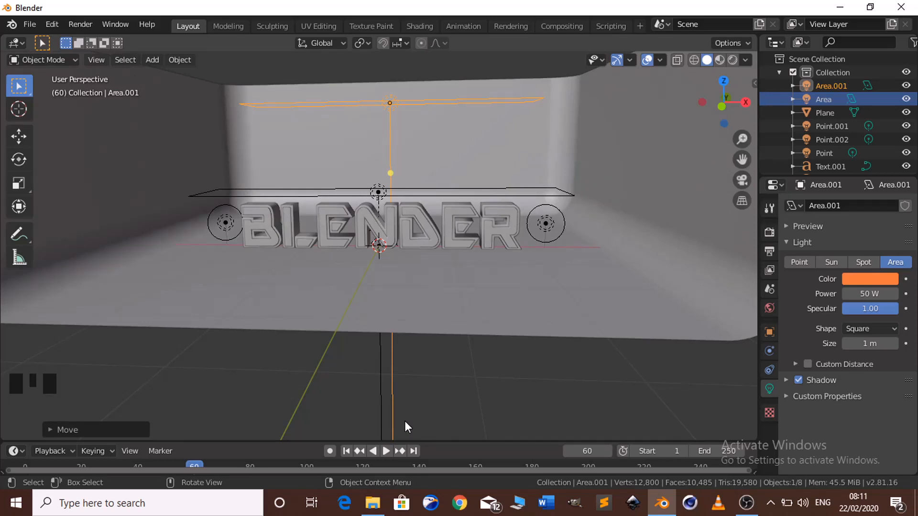
Show the scene in rendered shading and set the rear area light's color to pink
middle_drag(405, 421, 417, 269)
key(z)
click(415, 205)
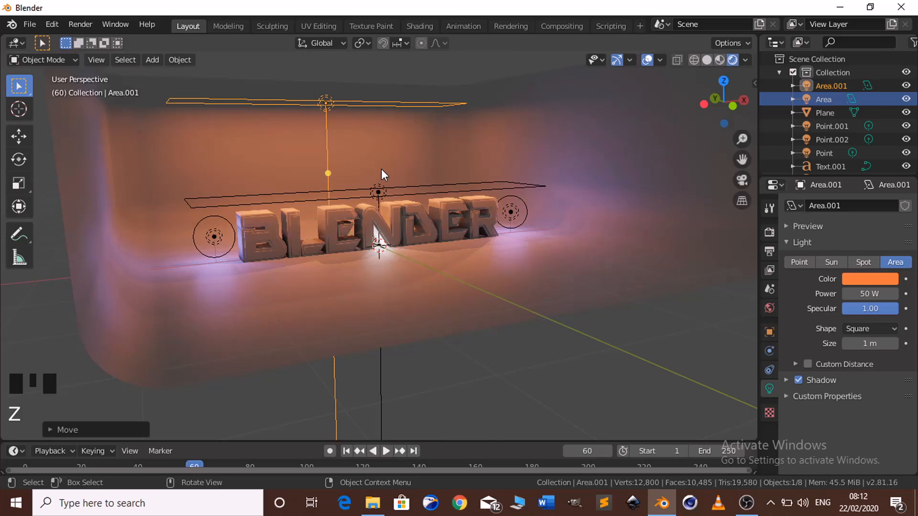
key(KP_8)
key(KP_8)
key(KP_8)
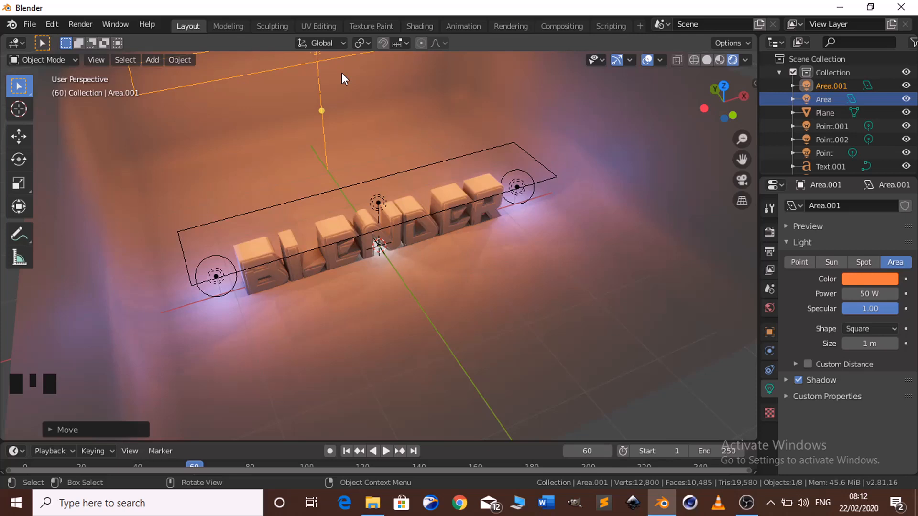
click(871, 280)
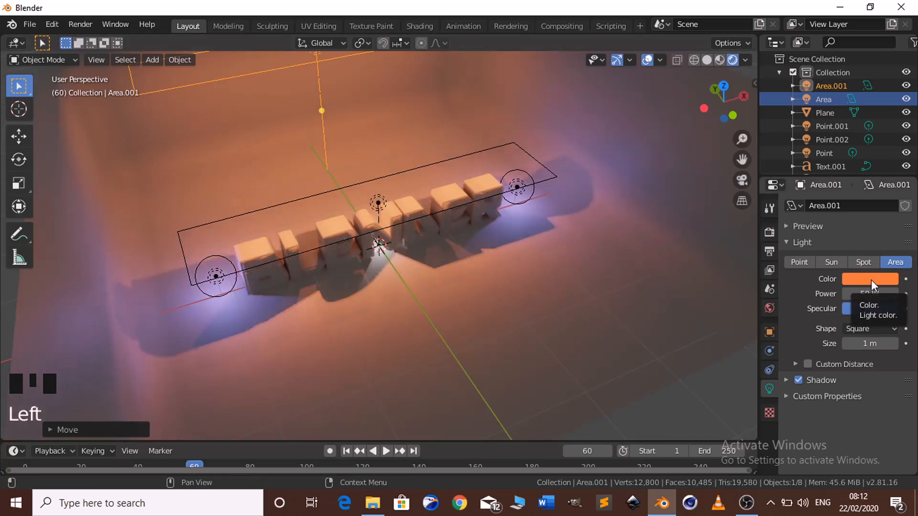
click(871, 279)
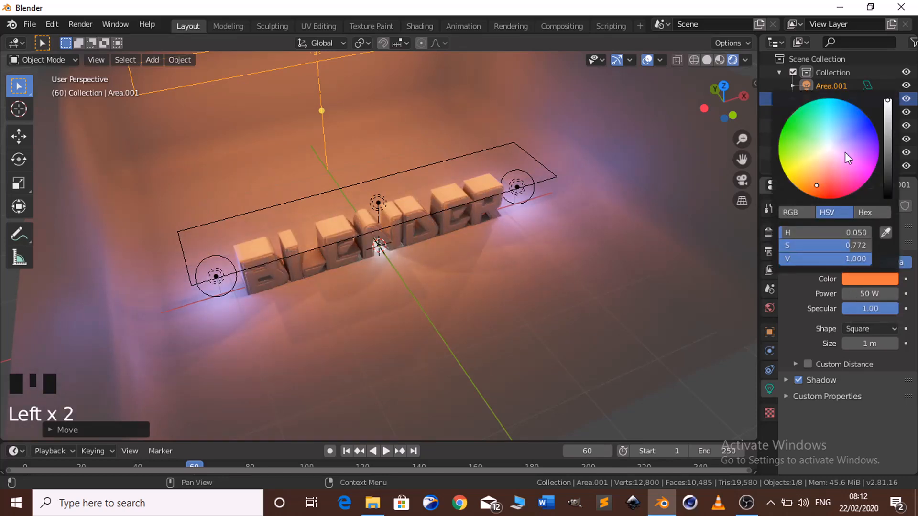
click(844, 152)
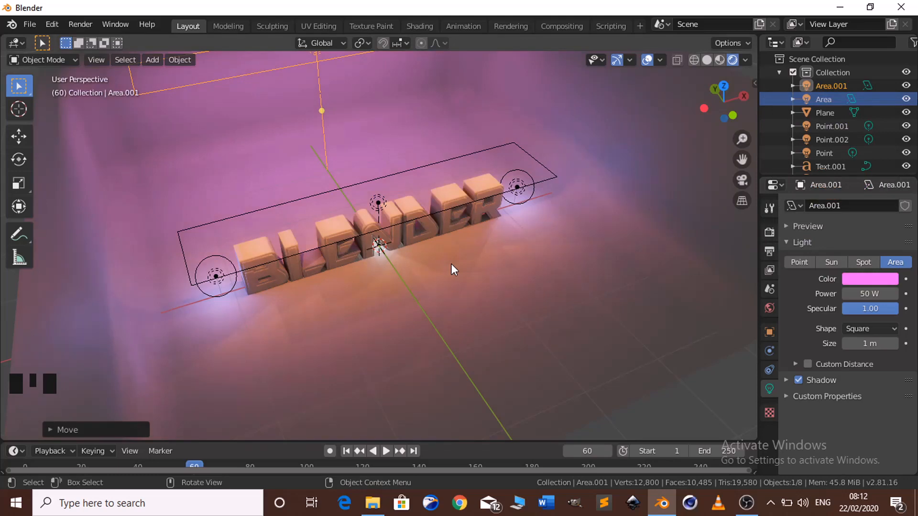
key(KP_2)
key(KP_2)
key(KP_2)
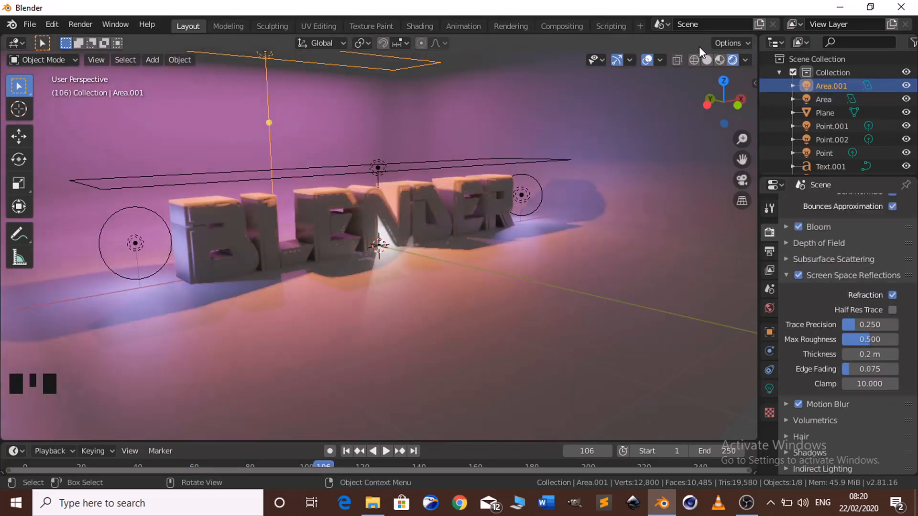
Return the viewport to solid shading and add a new material to the outer BLENDER text
click(708, 59)
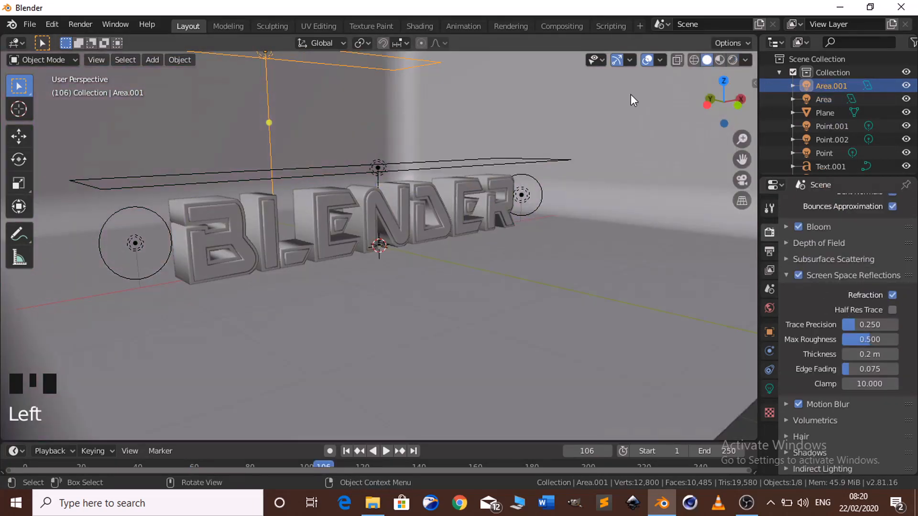
key(KP_6)
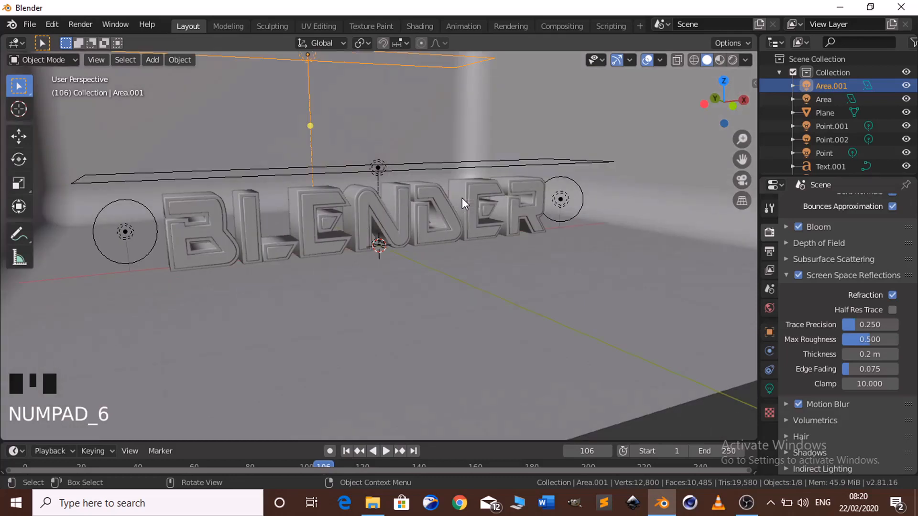
click(167, 224)
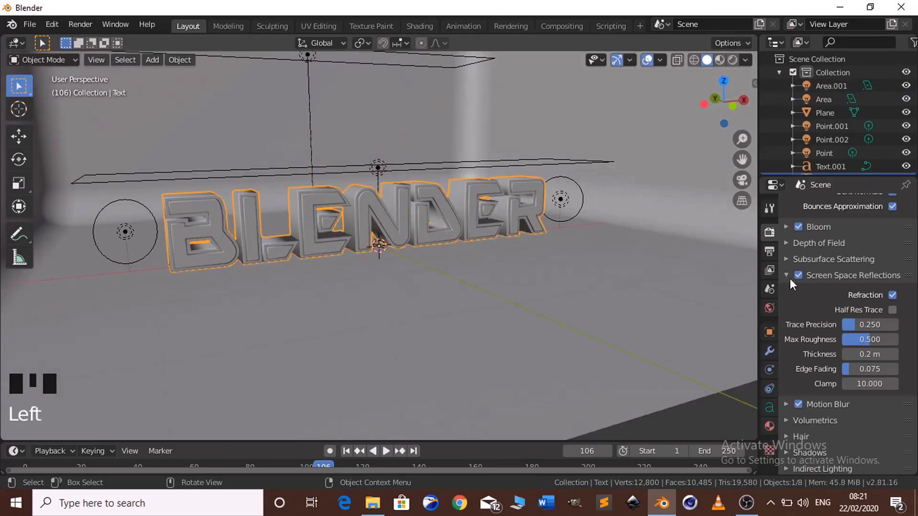
click(769, 425)
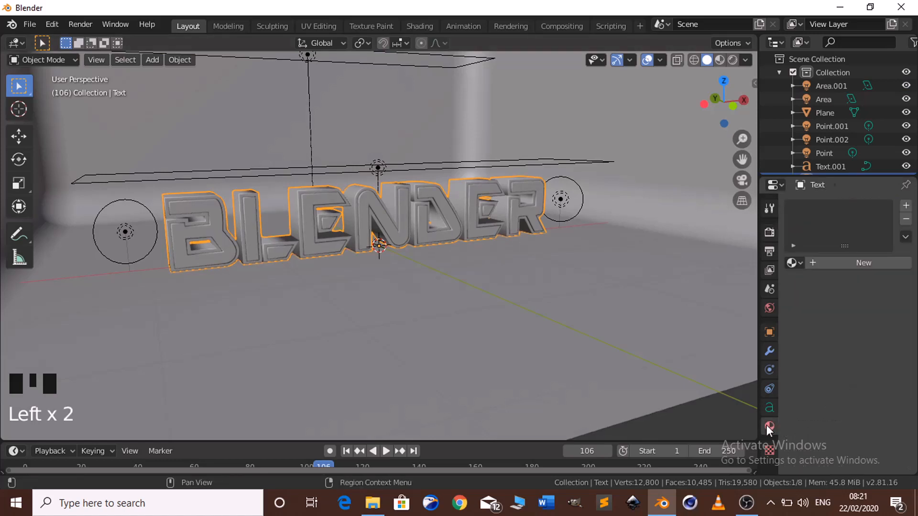
click(877, 263)
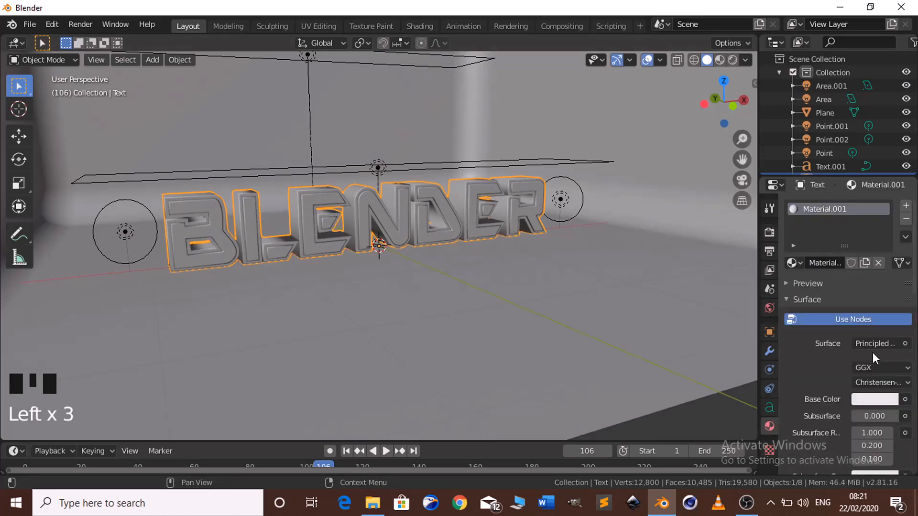
Set the outer text material's base color to orange and its roughness to 0.4
click(871, 400)
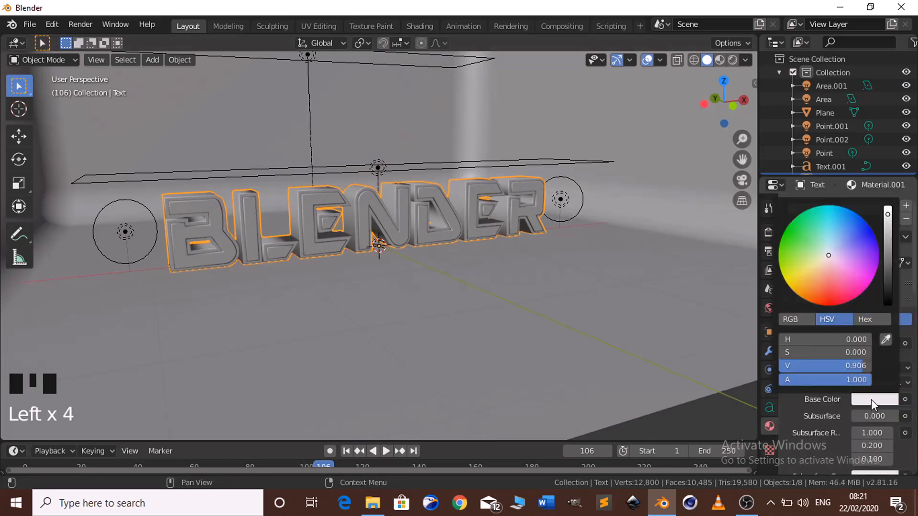
click(806, 295)
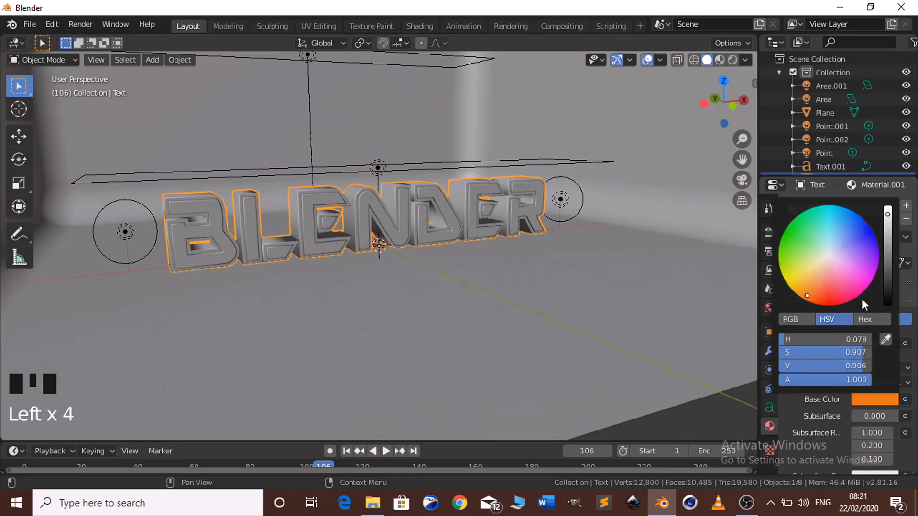
click(813, 301)
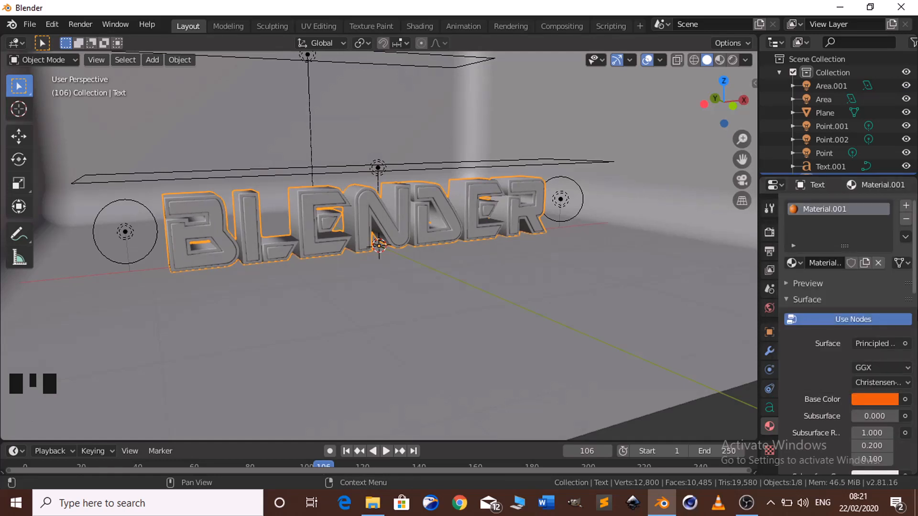
drag(914, 293, 916, 379)
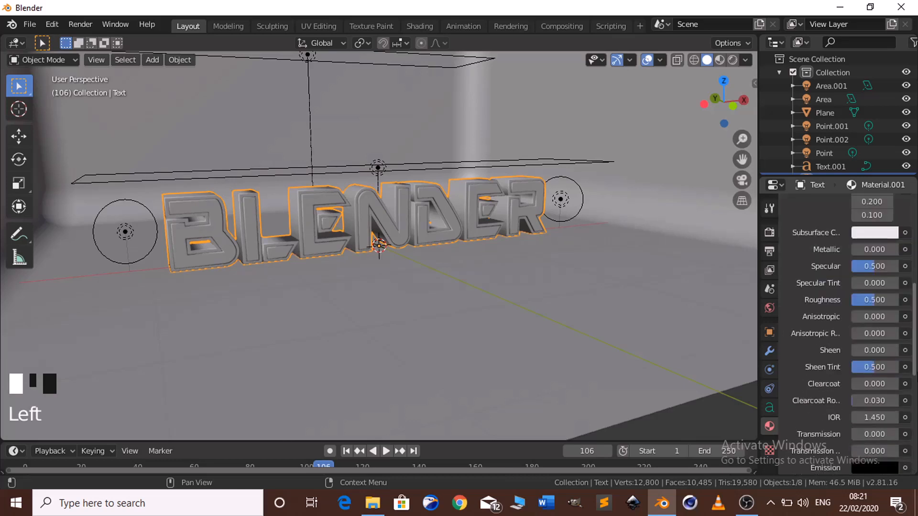
double_click(873, 300)
text(.)
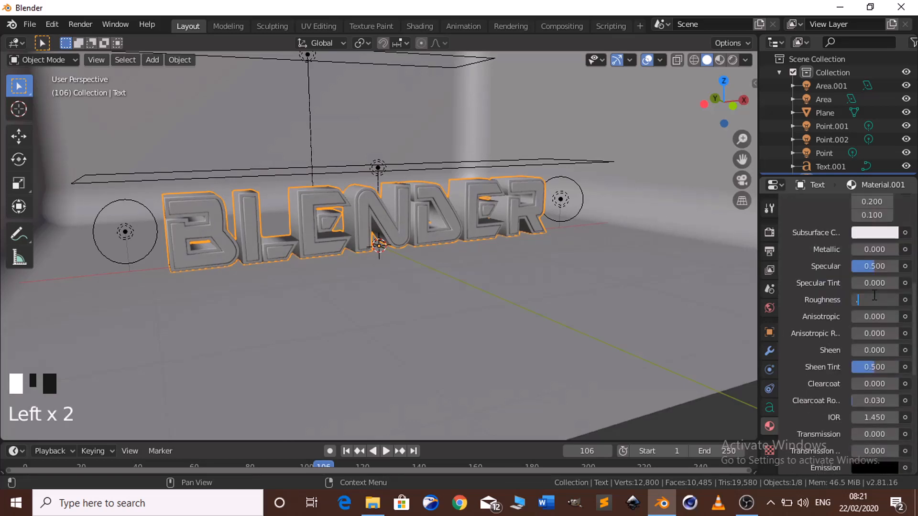
text(4)
key(Return)
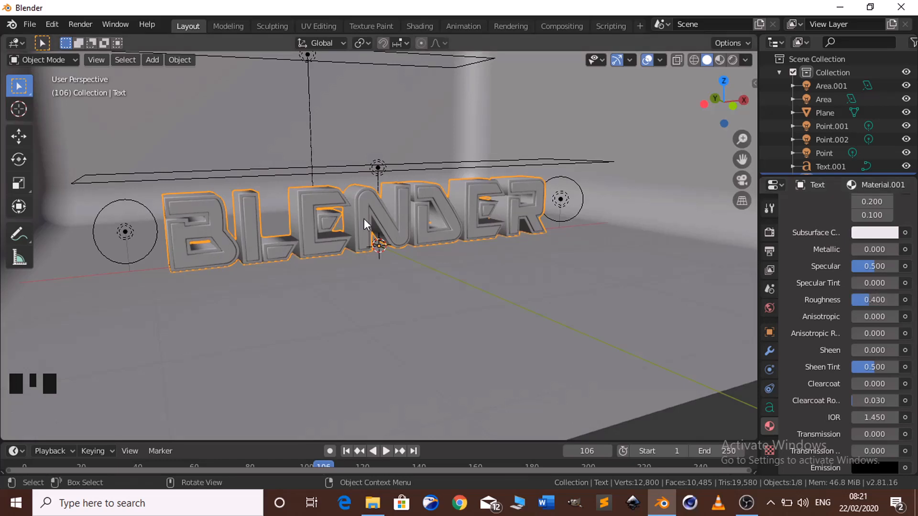
Give the inner BLENDER text a new material with an Emission surface and preview it in rendered shading
click(396, 233)
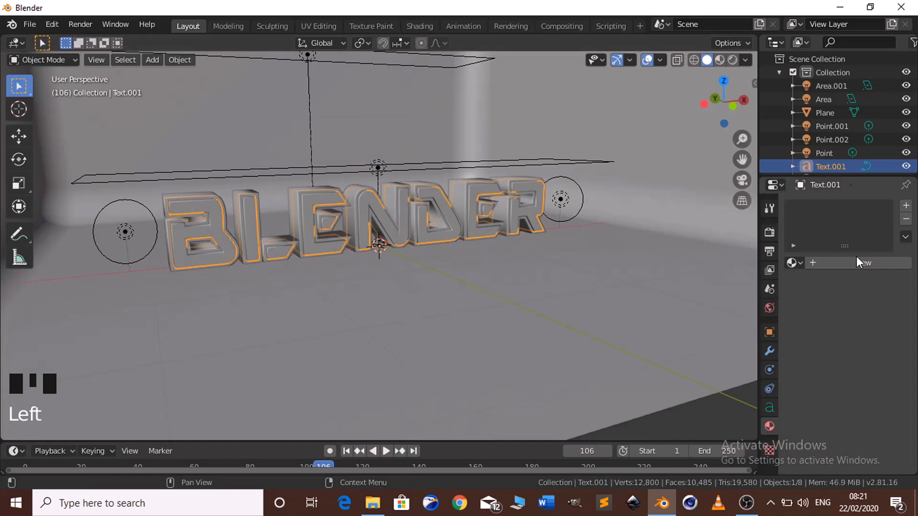
click(859, 262)
click(873, 343)
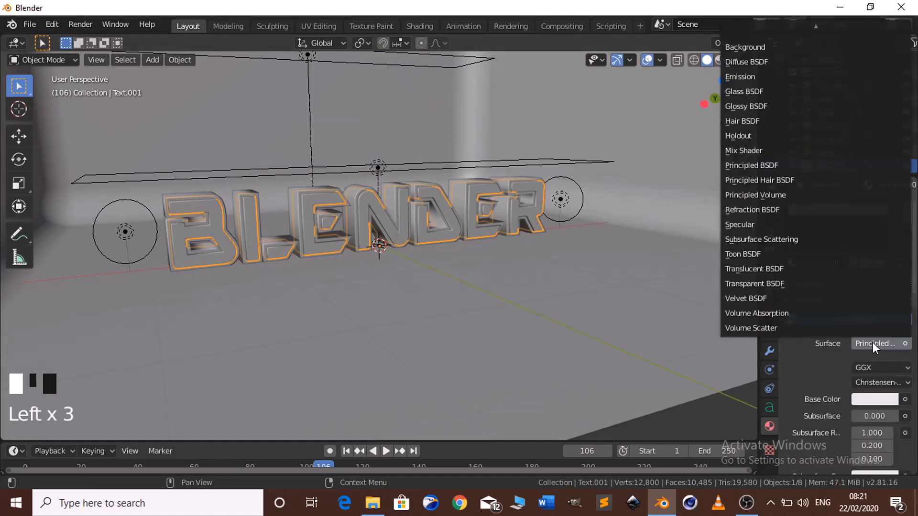
click(759, 77)
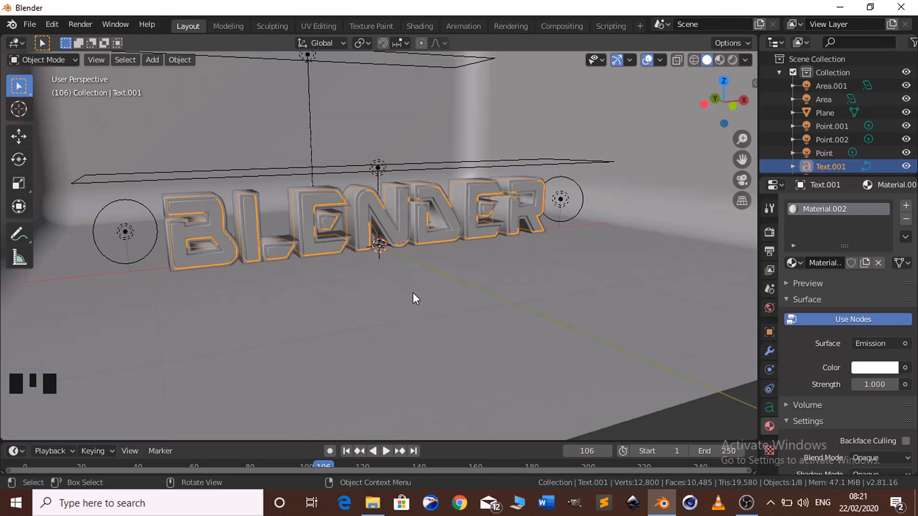
key(z)
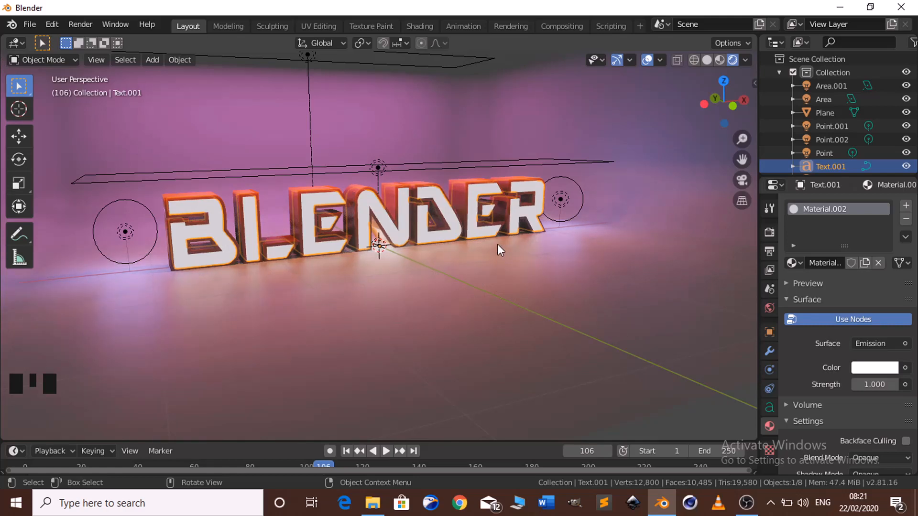
key(z)
key(z)
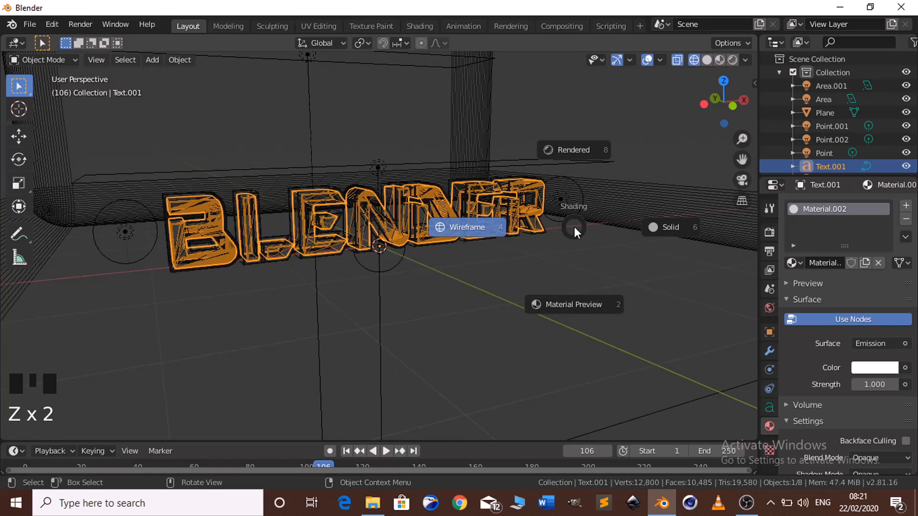
Show the scene in rendered shading and add a new material to the floor-and-walls plane
click(524, 324)
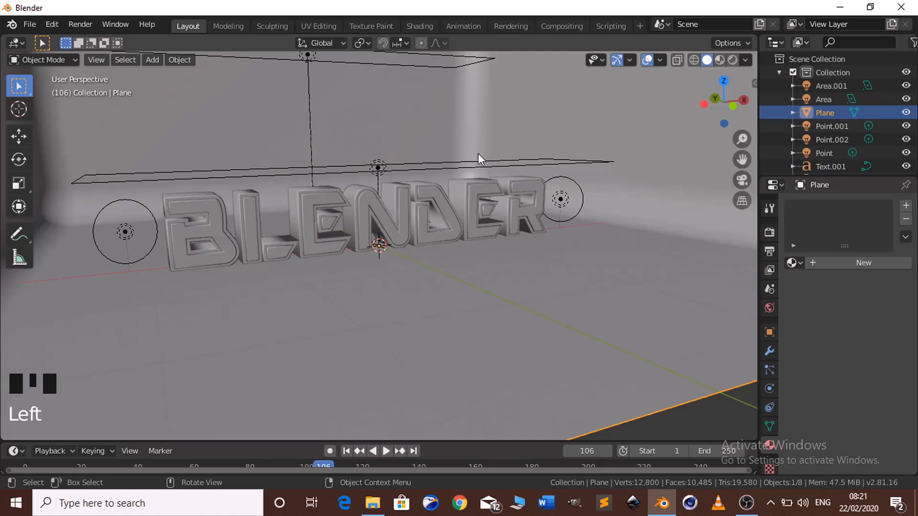
drag(478, 154, 477, 154)
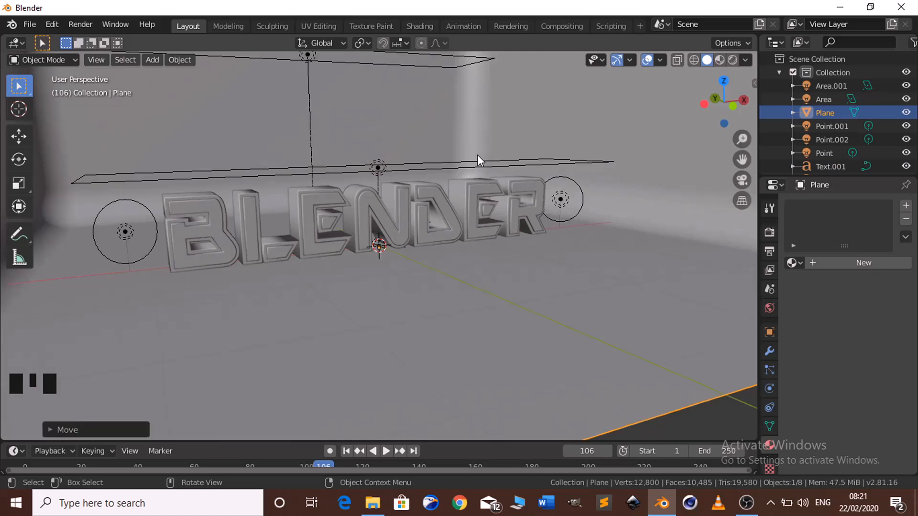
key(z)
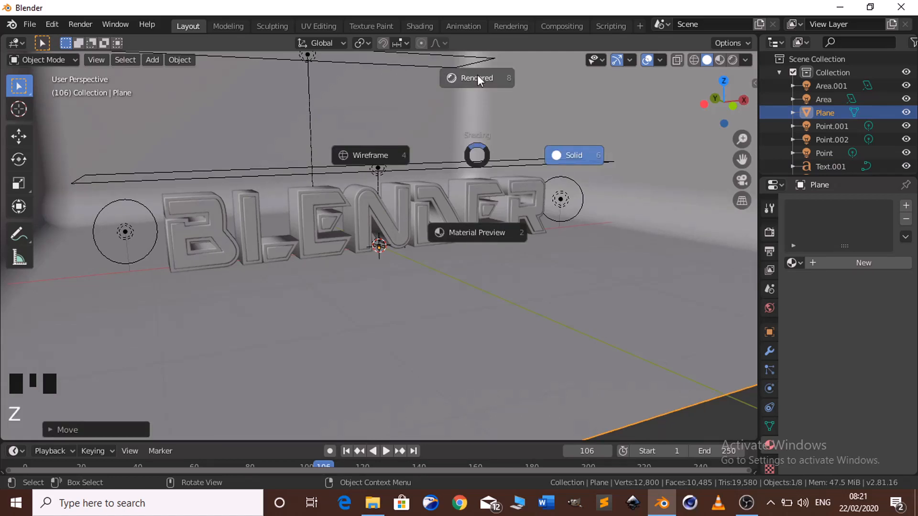
click(477, 78)
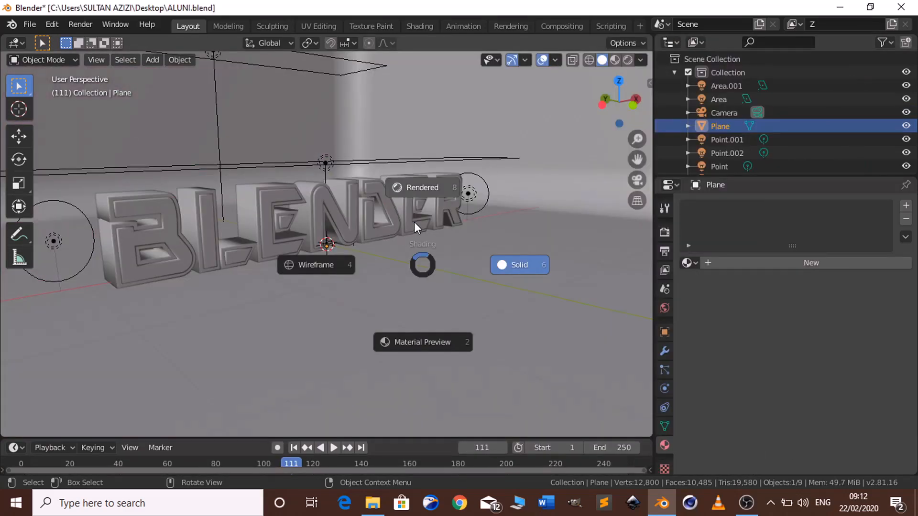
click(418, 184)
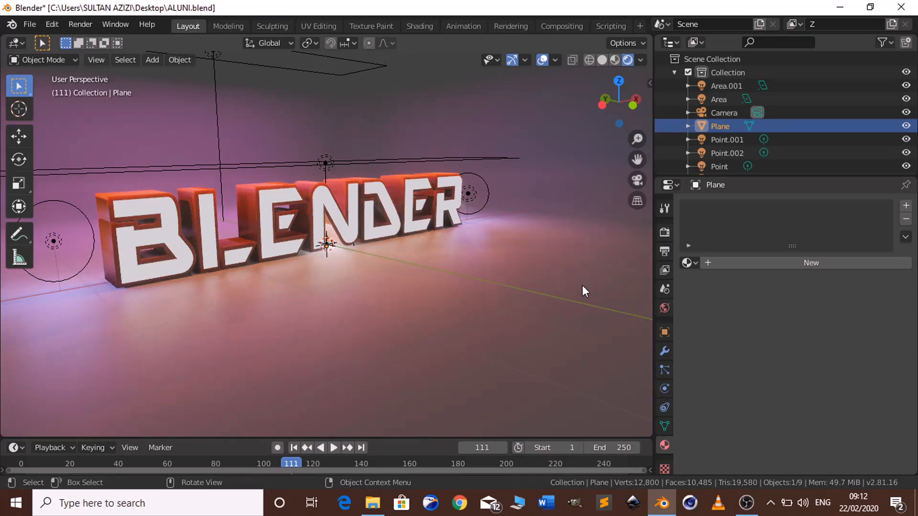
click(796, 265)
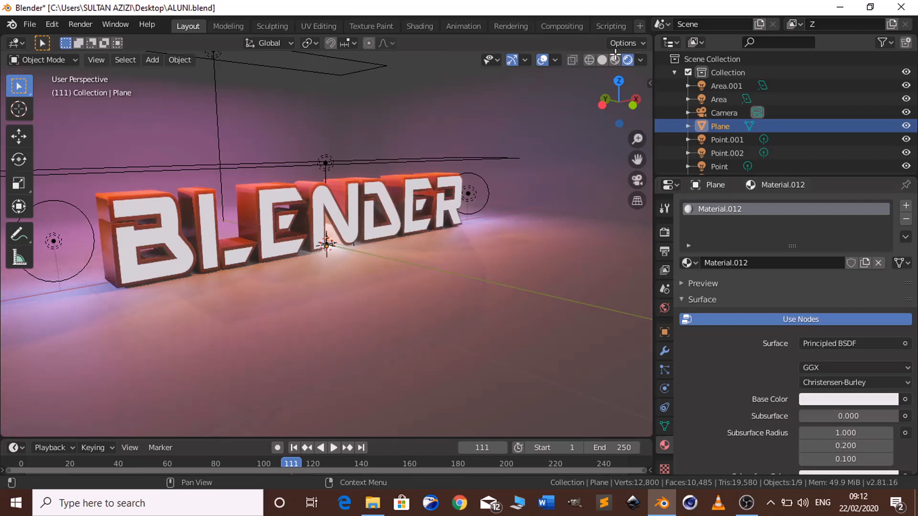
Return to solid shading and split the 3D viewport side by side, with a Shader Editor without sidebar in the new area
click(602, 60)
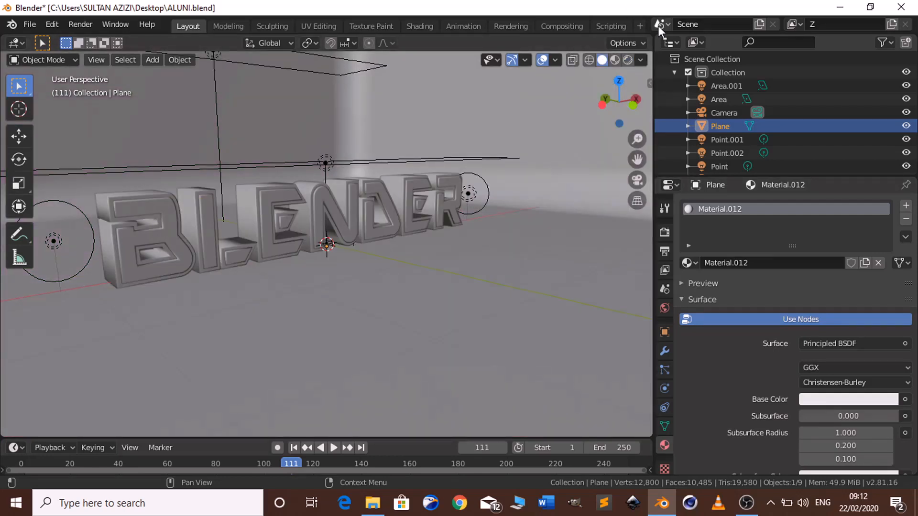
drag(653, 38, 415, 70)
click(432, 44)
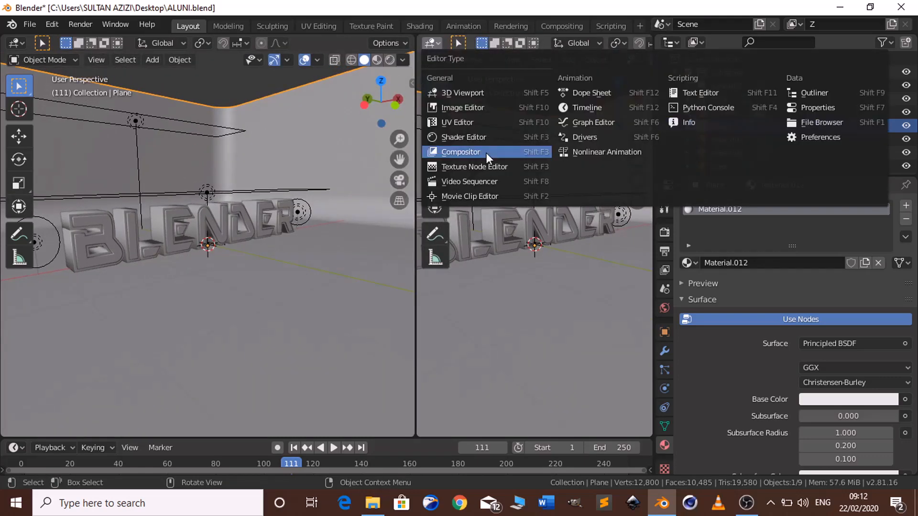
click(464, 138)
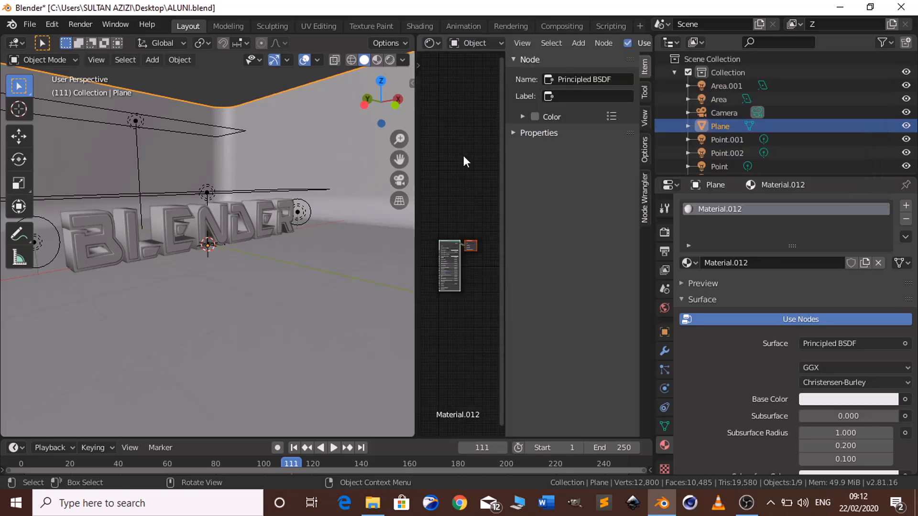
key(n)
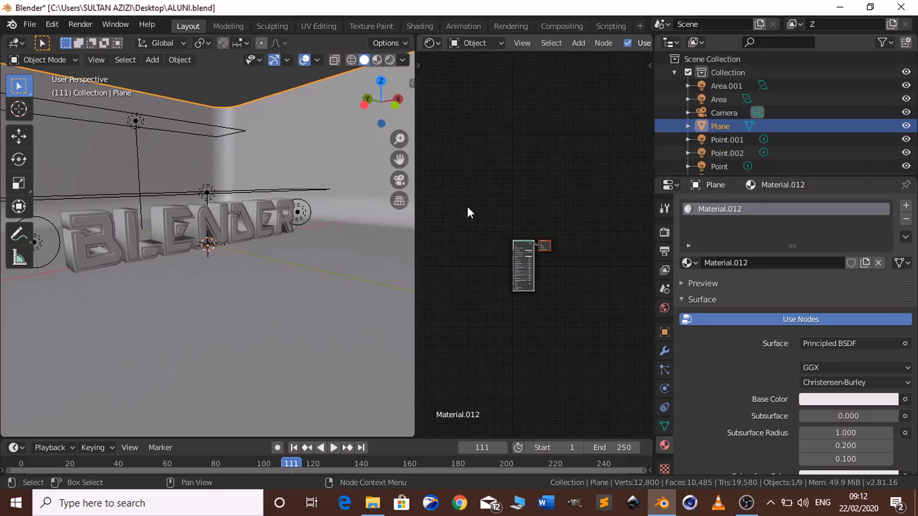
Add a Noise Texture node to the plane's material, well to the left of the Principled BSDF node
scroll(467, 207, up, 4)
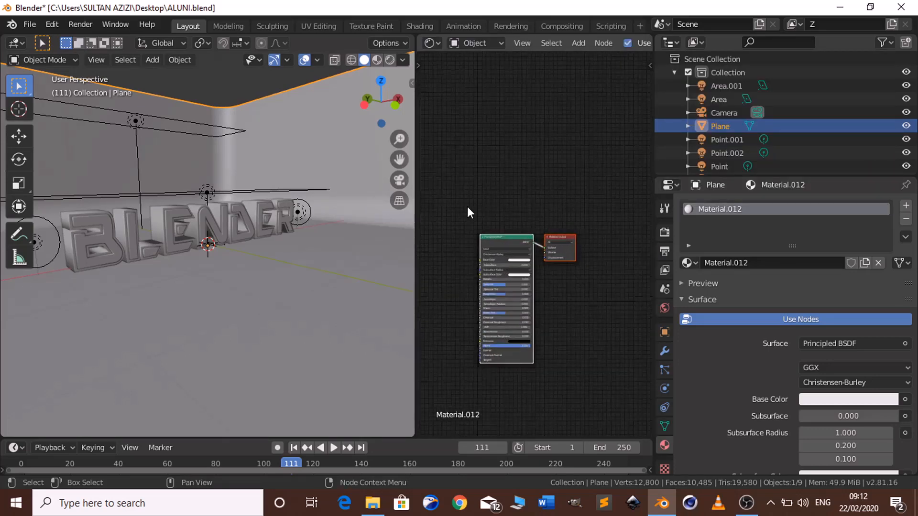
scroll(467, 208, up, 2)
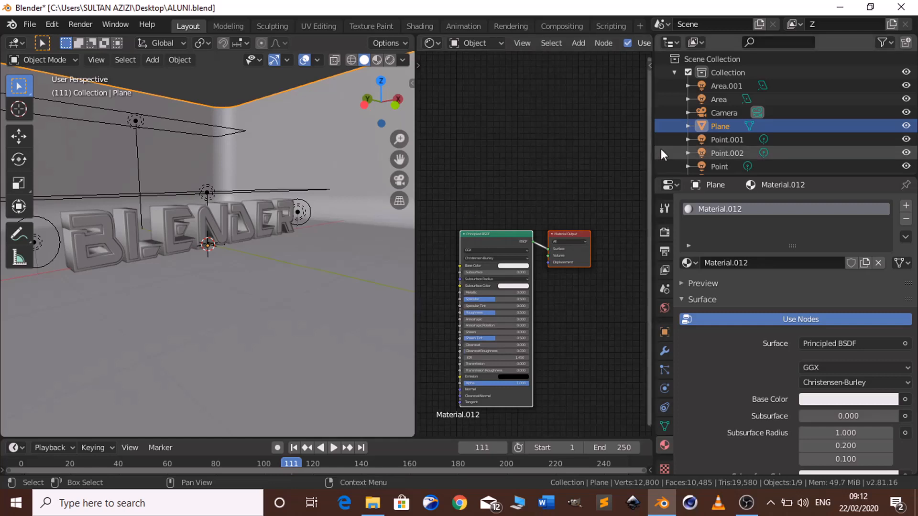
drag(649, 145, 664, 219)
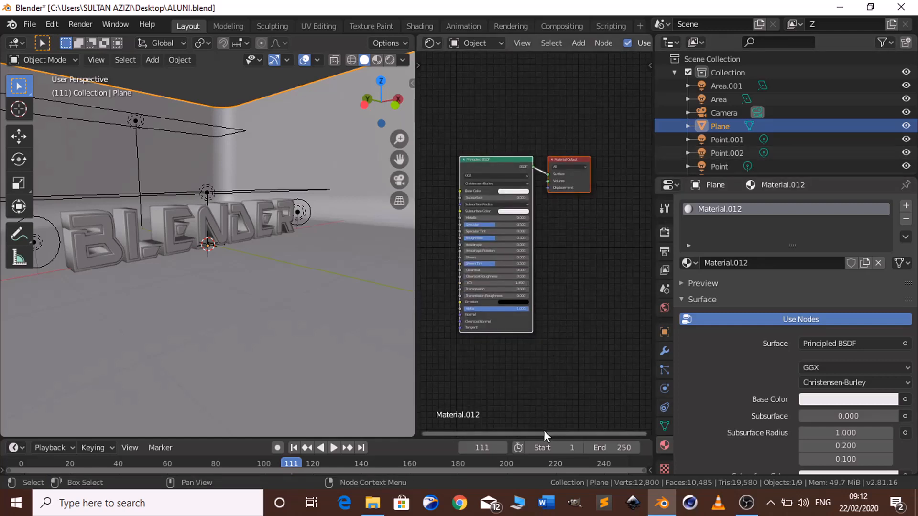
drag(539, 433, 403, 417)
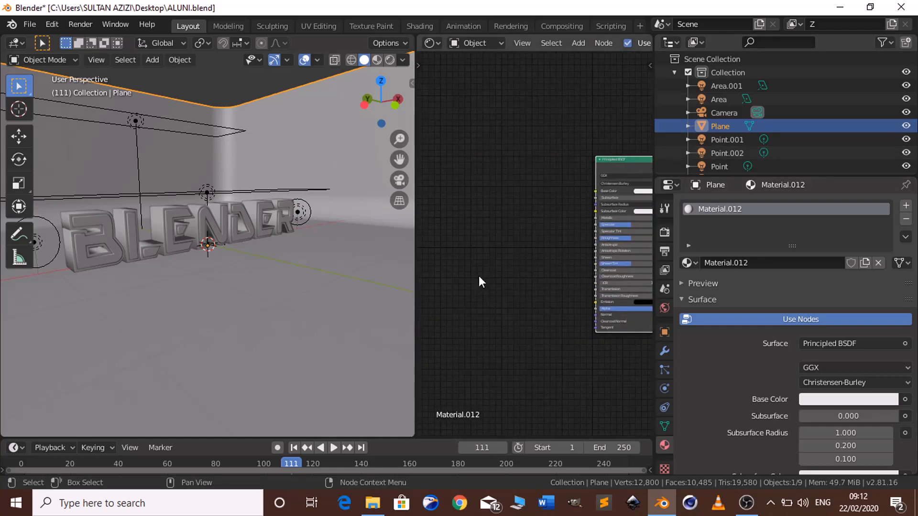
key(shift+a)
mouse_move(457, 306)
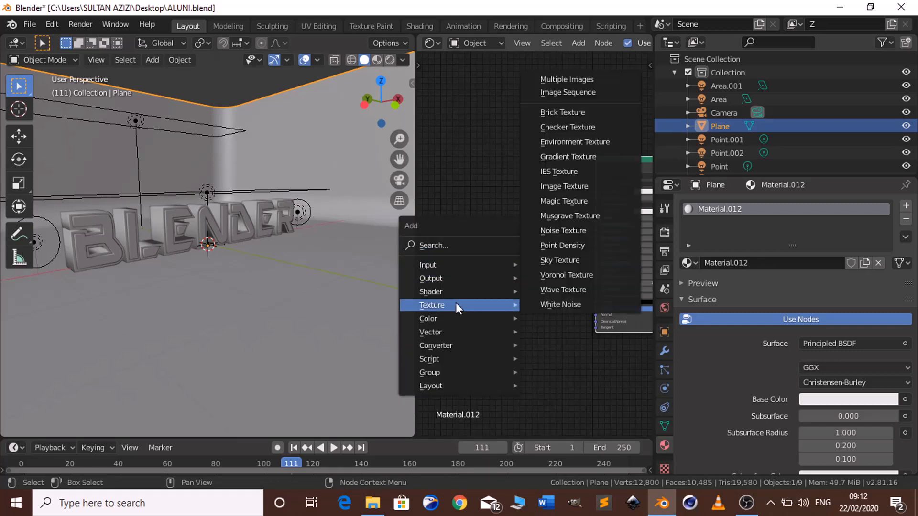
click(563, 230)
click(424, 173)
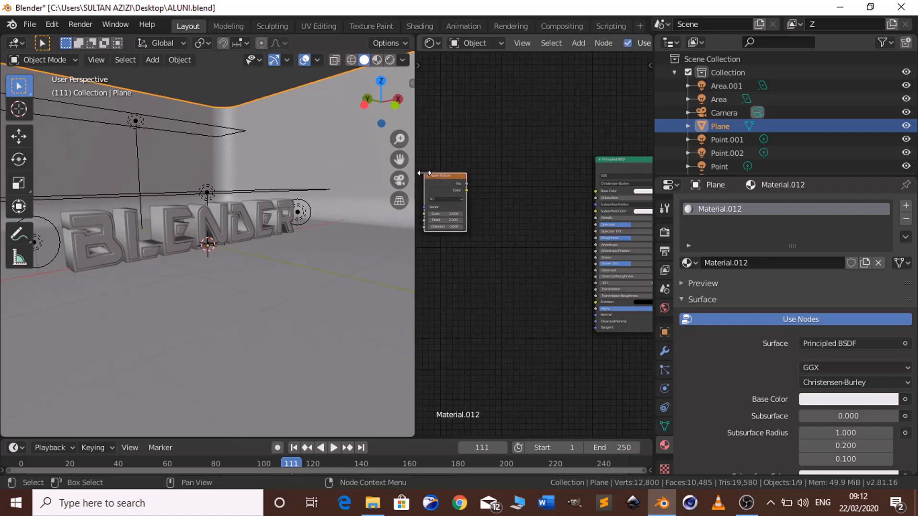
Add a ColorRamp node between the Noise Texture and Principled BSDF nodes
key(shift+a)
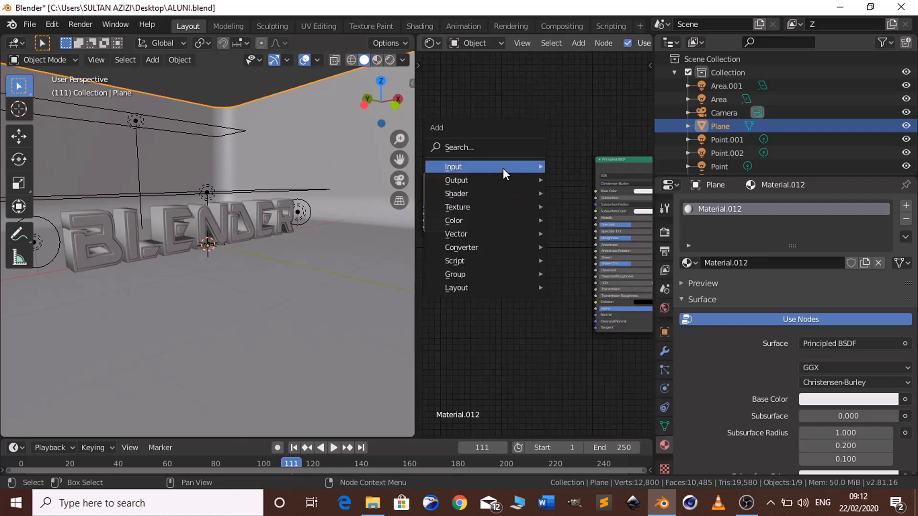
click(497, 151)
text(co)
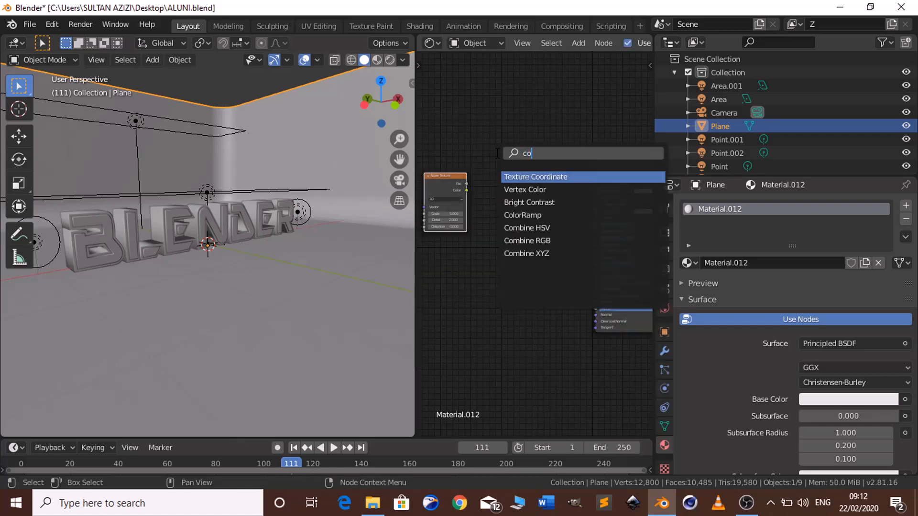
text(l)
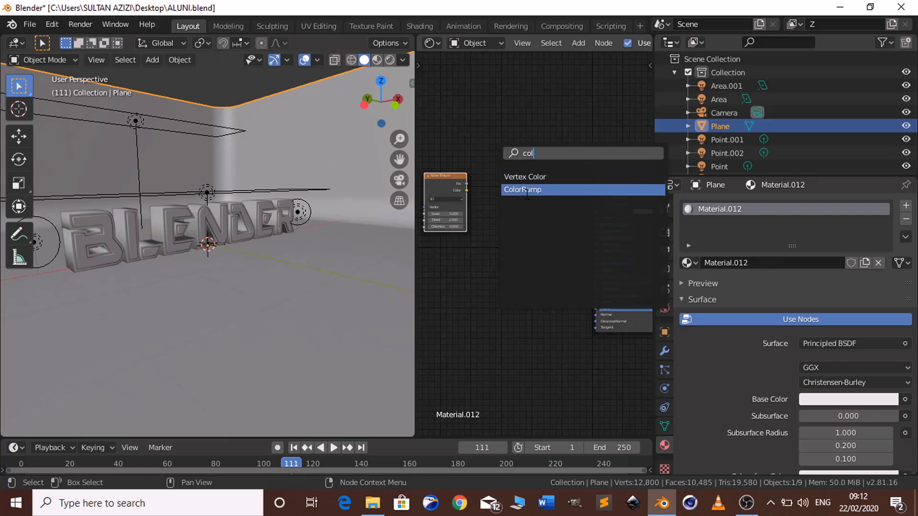
click(524, 190)
click(495, 179)
Connect the Noise Texture's Color output to the ColorRamp's Fac, and the ColorRamp's Color output to the Principled BSDF's Roughness
scroll(495, 176, up, 3)
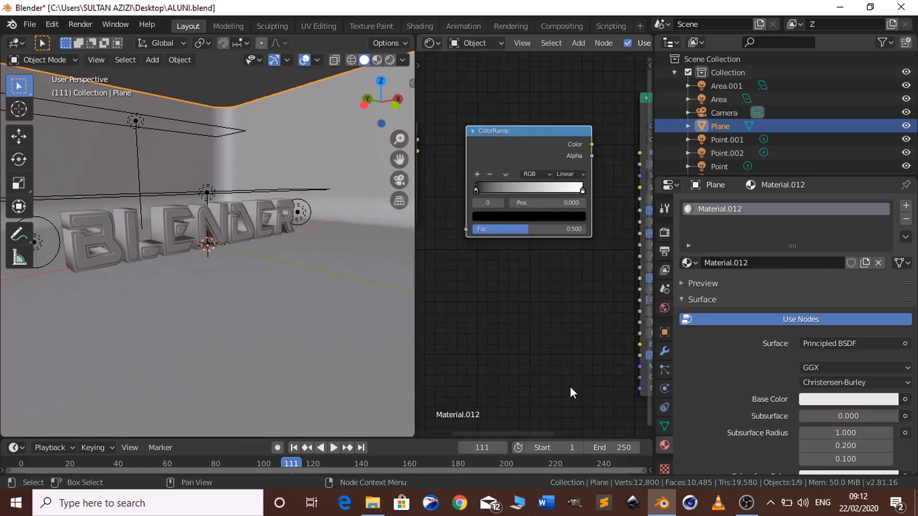
drag(524, 432, 497, 433)
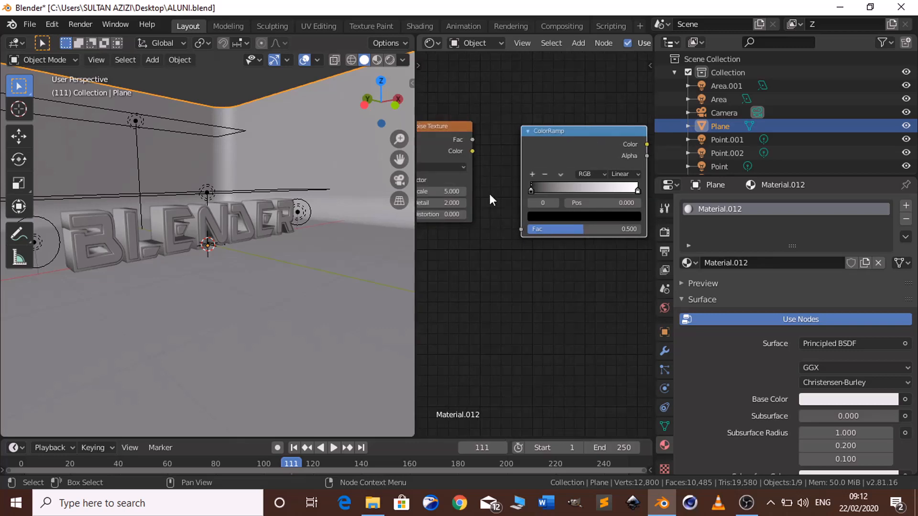
drag(472, 151, 528, 231)
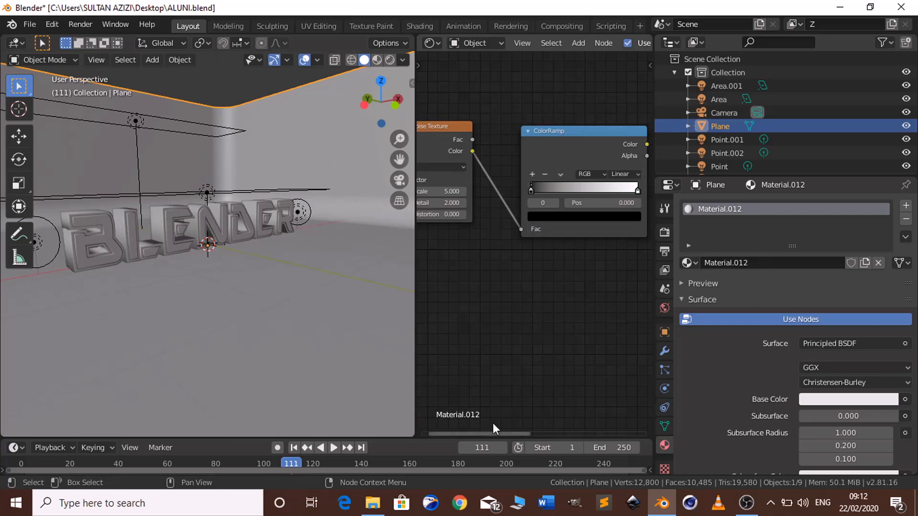
drag(489, 432, 538, 427)
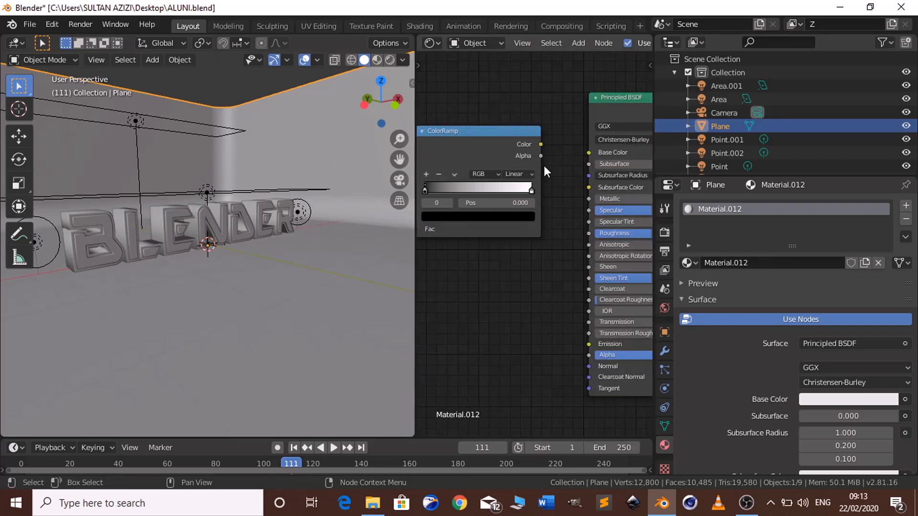
drag(541, 144, 584, 233)
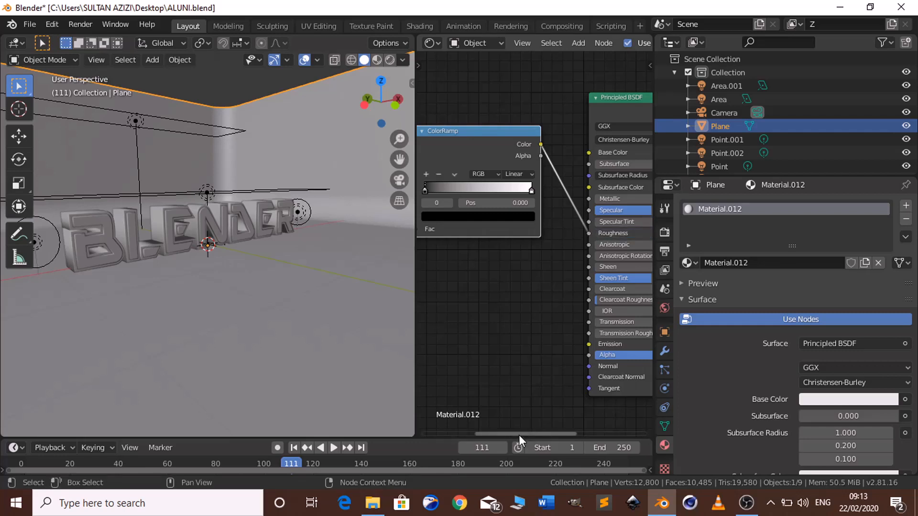
Set the position of the ColorRamp's black stop to 0.3
drag(518, 435, 503, 429)
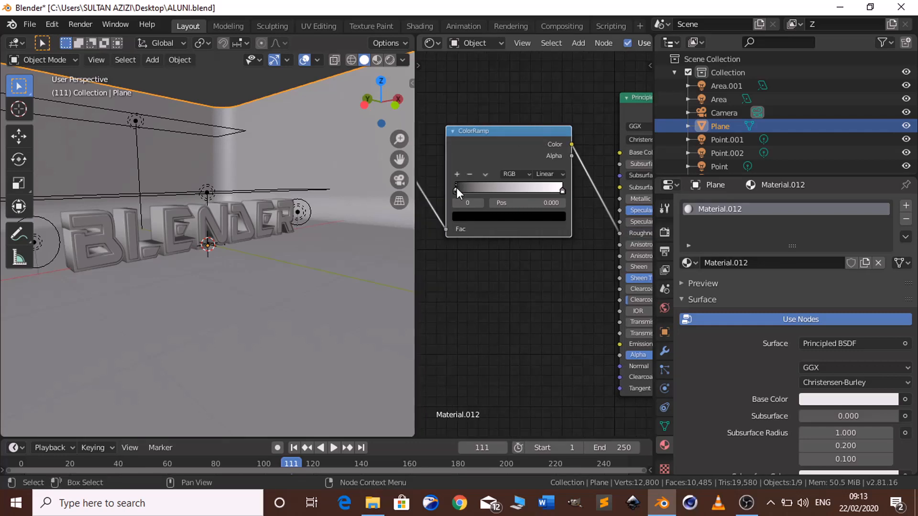
click(525, 203)
text(0.0)
key(BackSpace)
text(3)
key(Return)
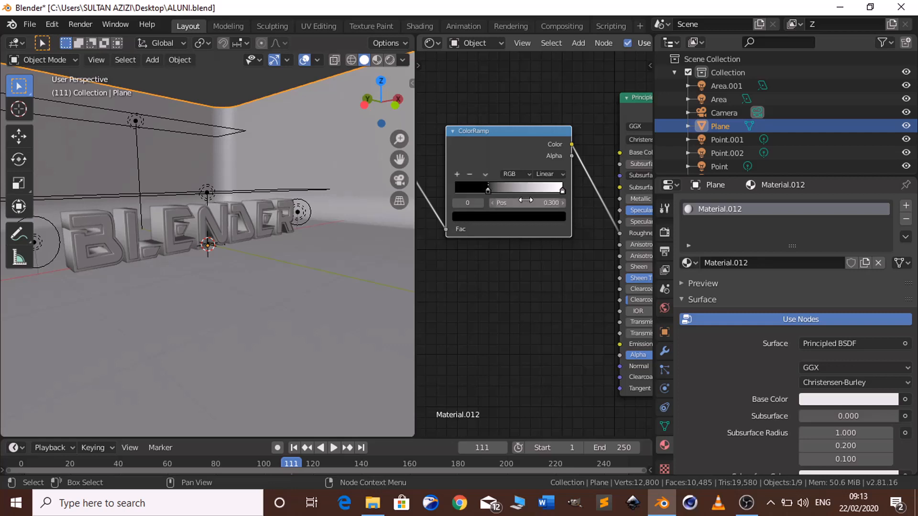
Set the Noise Texture's scale to 25 and switch the 3D viewport to rendered shading
drag(514, 435, 462, 418)
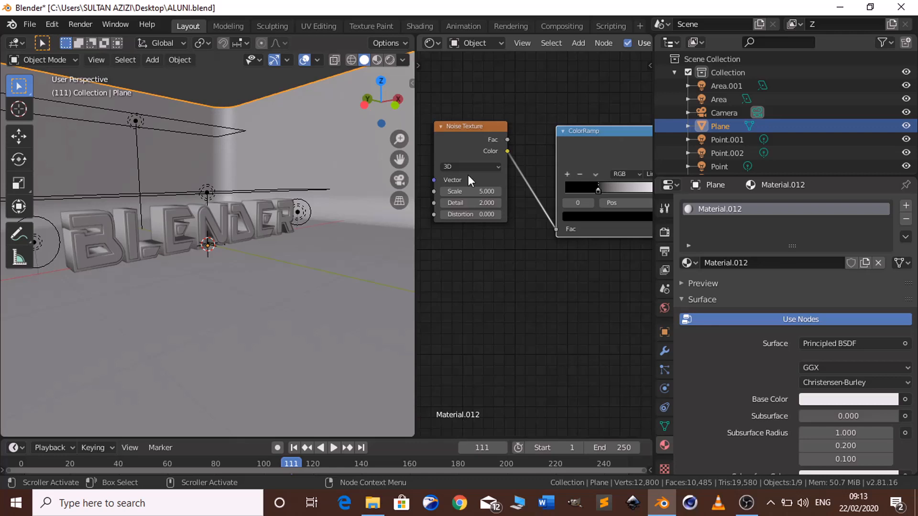
click(462, 191)
text(25)
key(Return)
key(z)
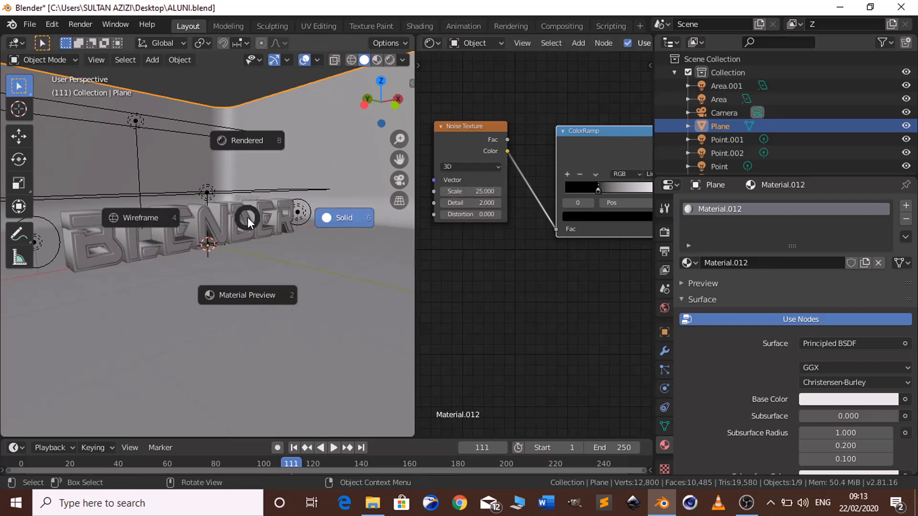
click(245, 141)
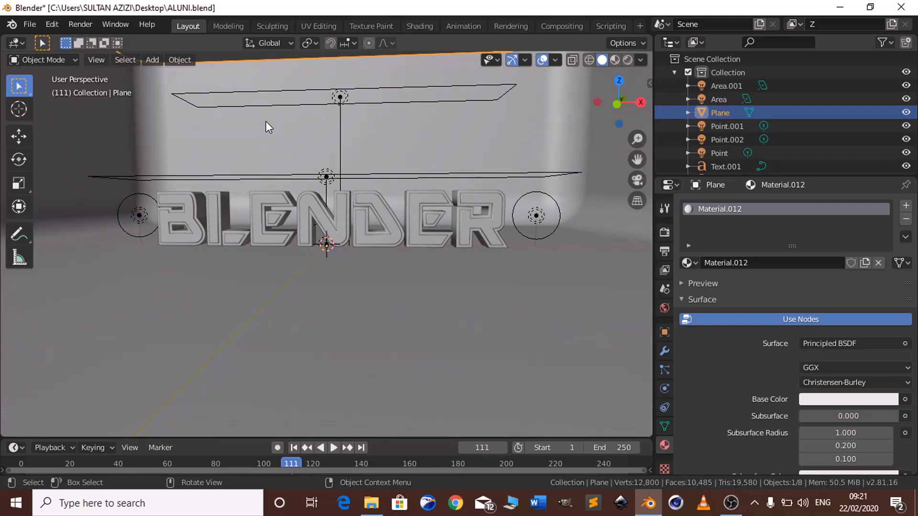
Add a camera to the scene and align it to the current front-facing view of the text
key(KP_4)
key(KP_4)
key(shift+a)
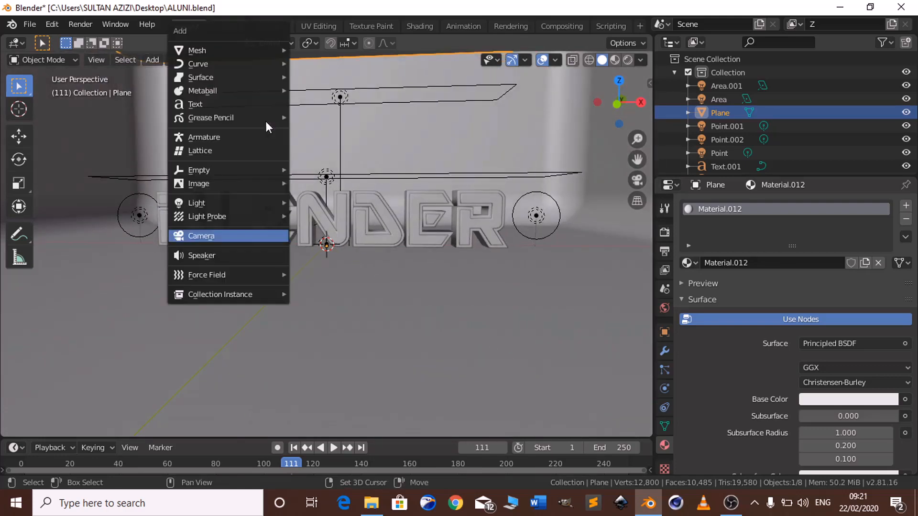
click(205, 237)
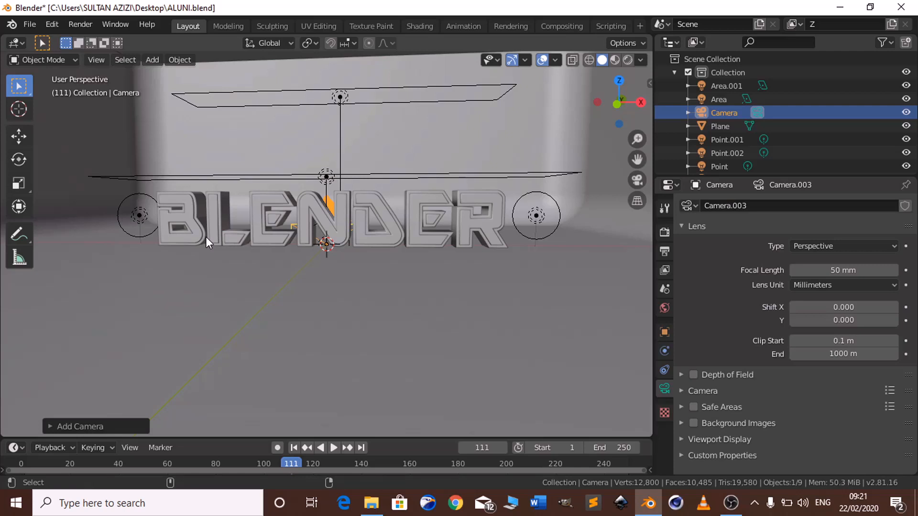
key(ctrl+alt+KP_0)
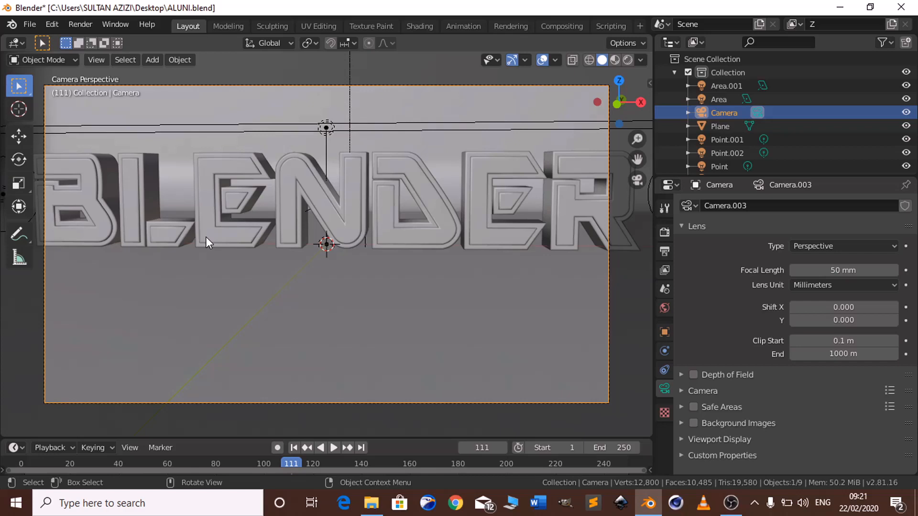
Move the camera back about 1.37 m along Y and rotate it about 5.4 degrees around X to fit the whole text
key(g)
key(y)
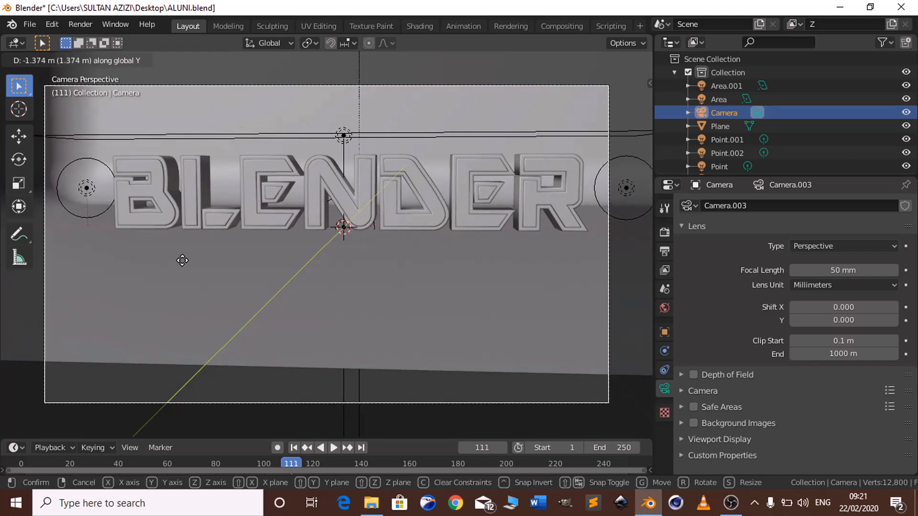
click(183, 261)
key(r)
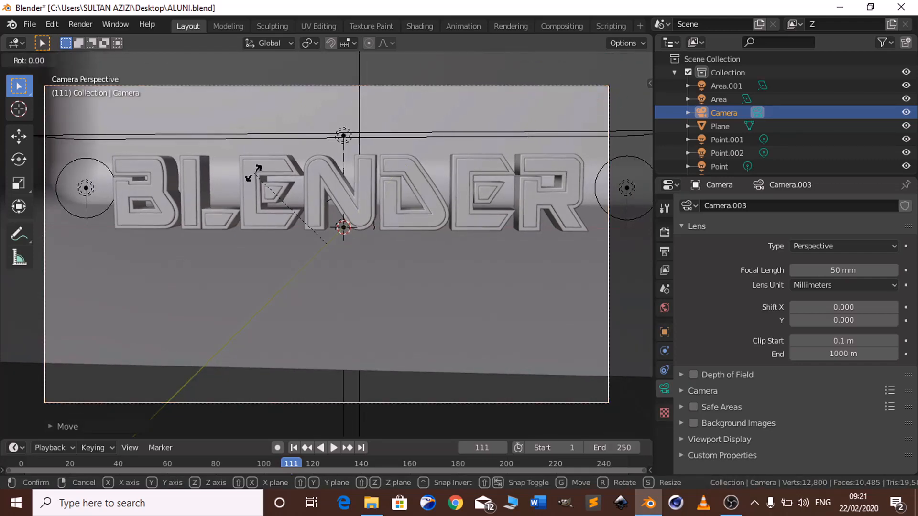
key(x)
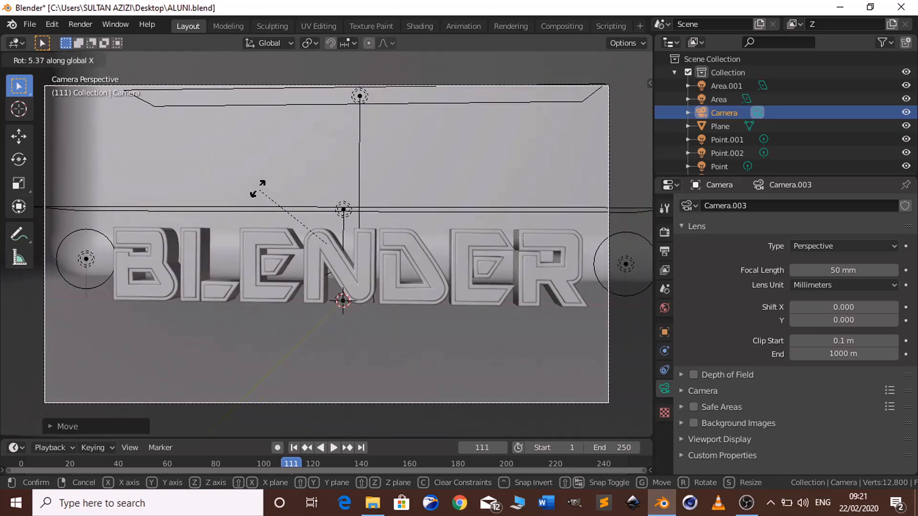
click(258, 188)
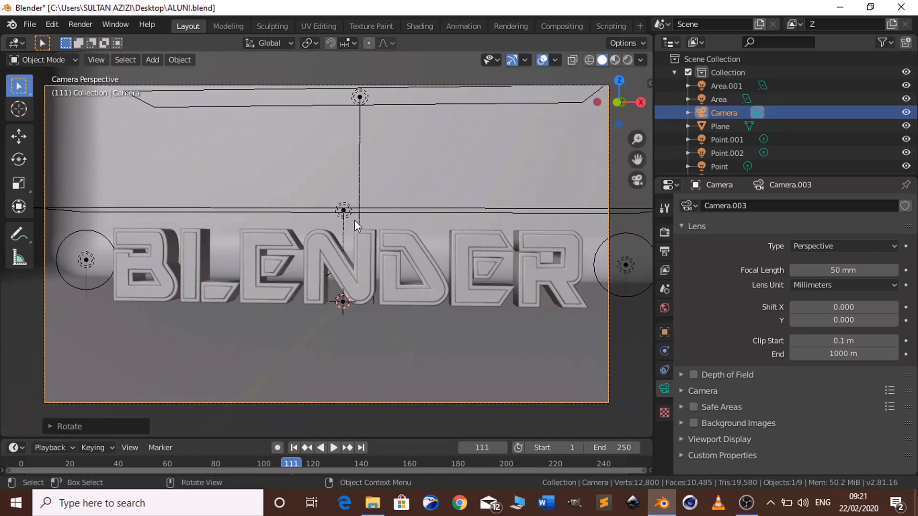
Shift the camera about 0.2 m along X so the BLENDER text sits centred in the frame
key(g)
key(x)
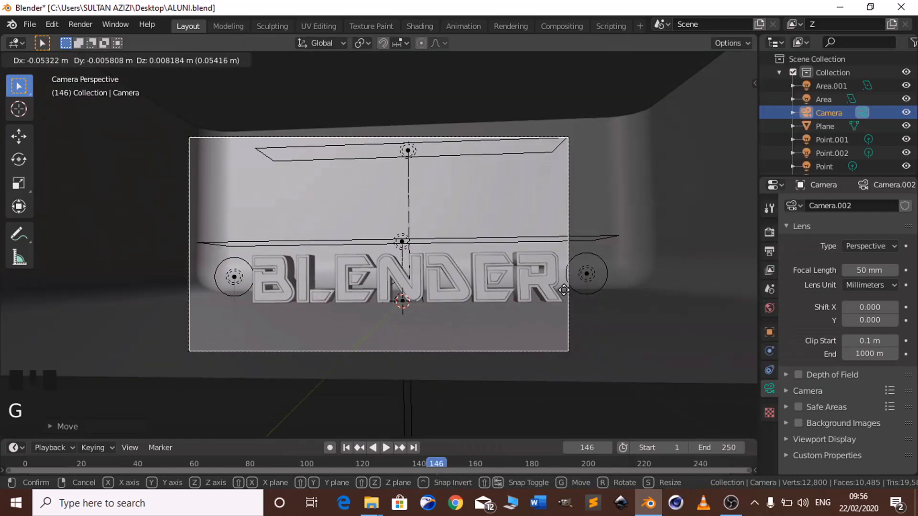
key(x)
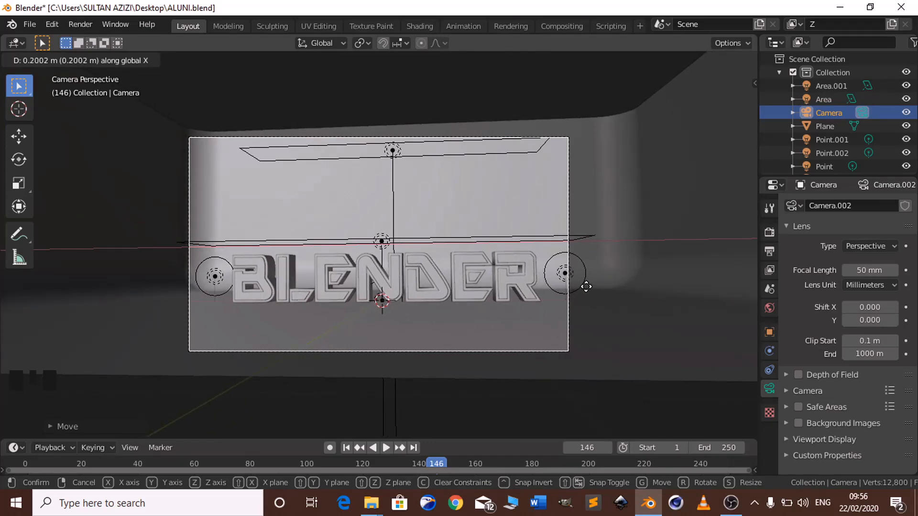
click(586, 286)
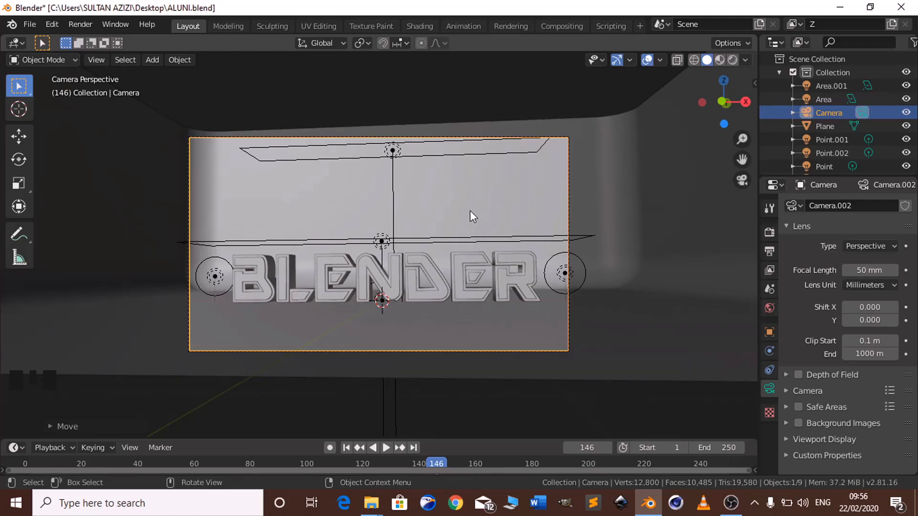
Leave the camera view and add a cube-shaped empty at the 3D cursor under the text
key(KP_0)
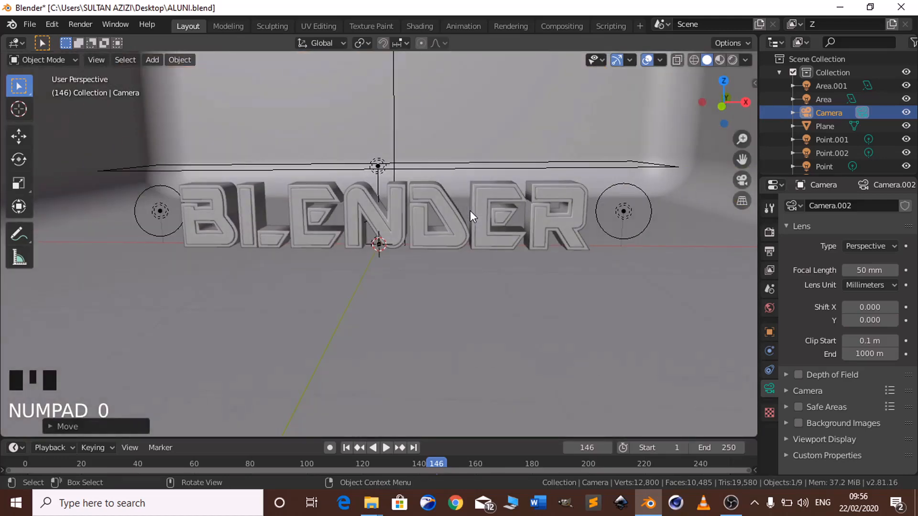
key(KP_8)
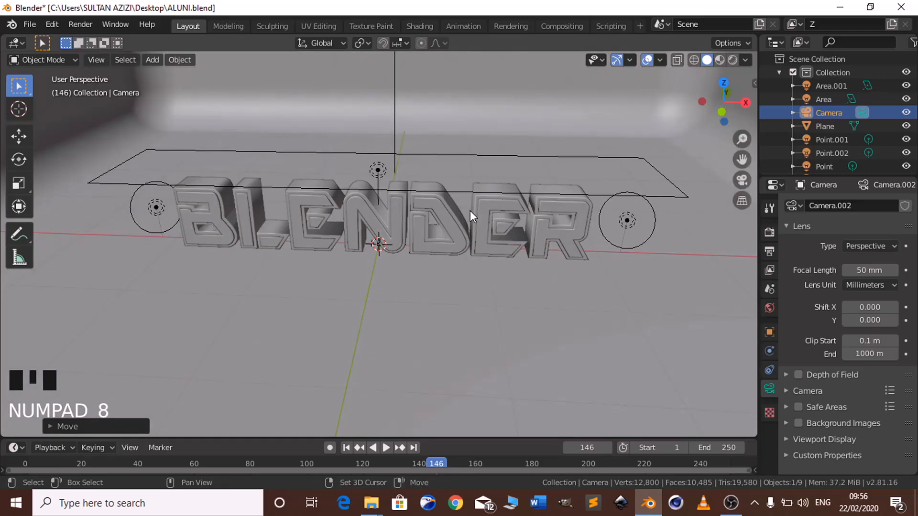
key(shift+a)
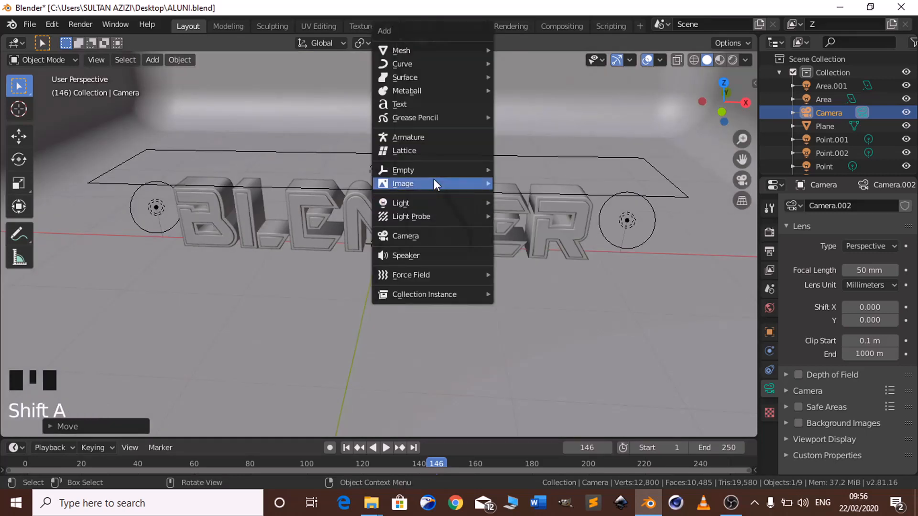
mouse_move(415, 171)
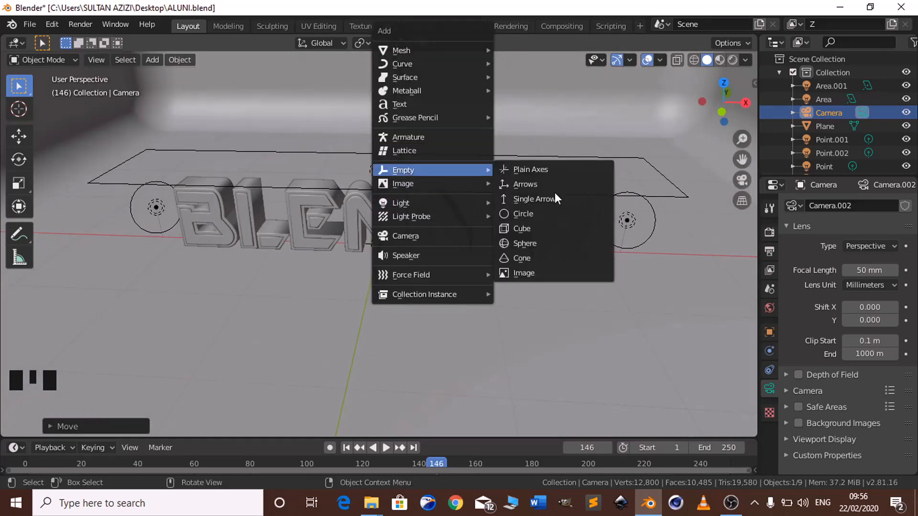
click(549, 228)
key(KP_8)
key(KP_8)
key(KP_8)
key(KP_8)
key(KP_8)
key(KP_8)
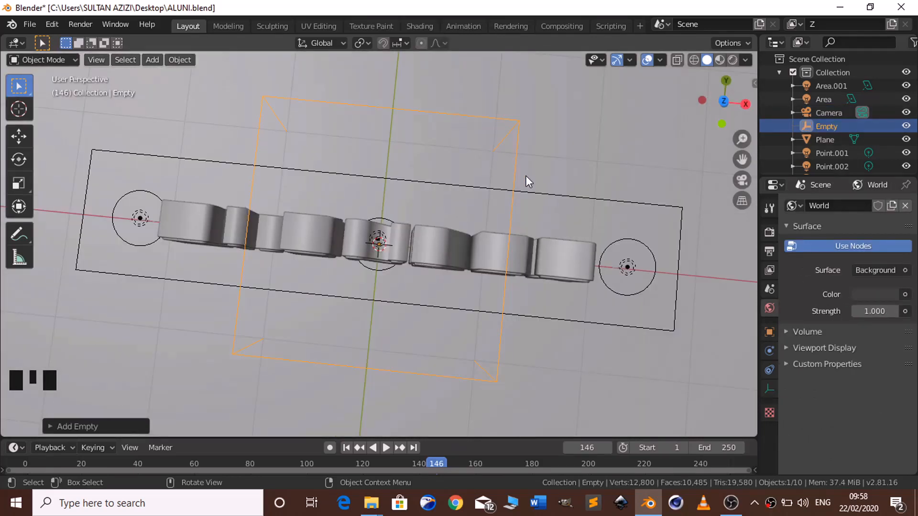
Stretch the cube empty along X, first by about 1.83 and again by about 1.09, until it spans the whole text
key(s)
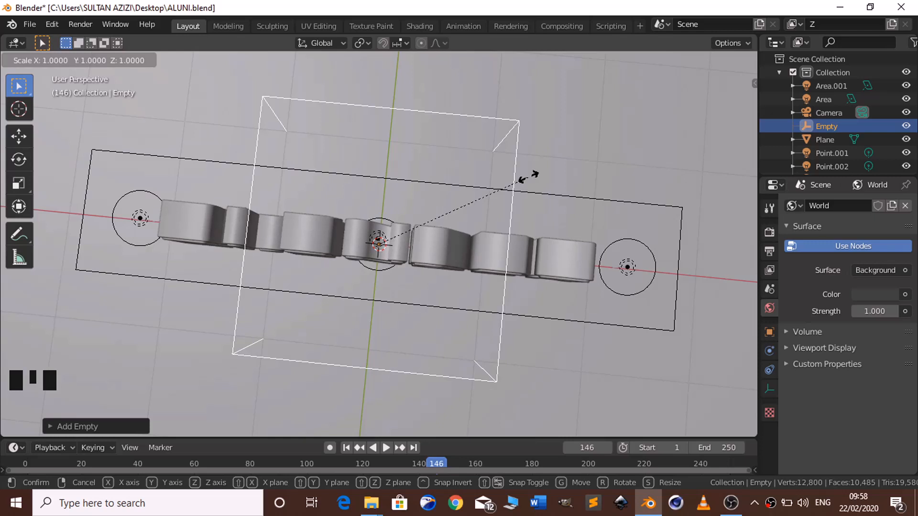
key(x)
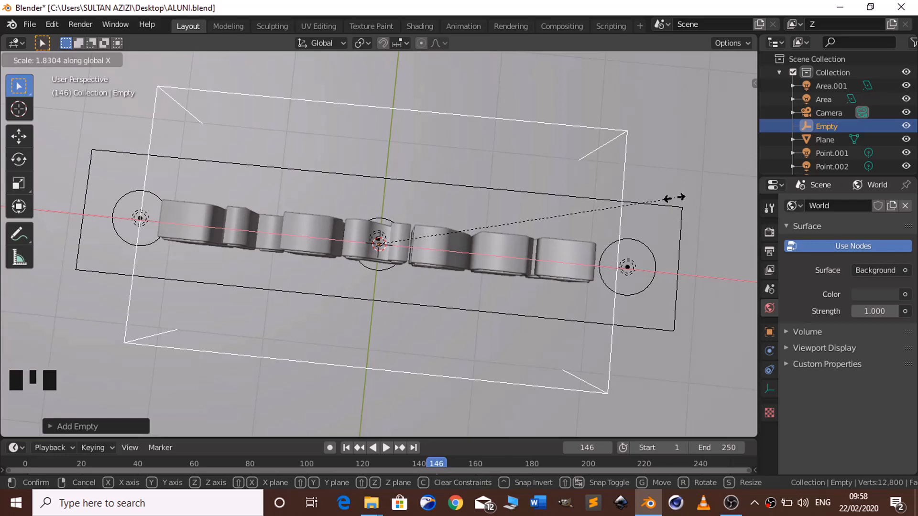
click(674, 197)
key(KP_2)
key(KP_2)
key(KP_2)
key(KP_2)
key(KP_2)
key(KP_2)
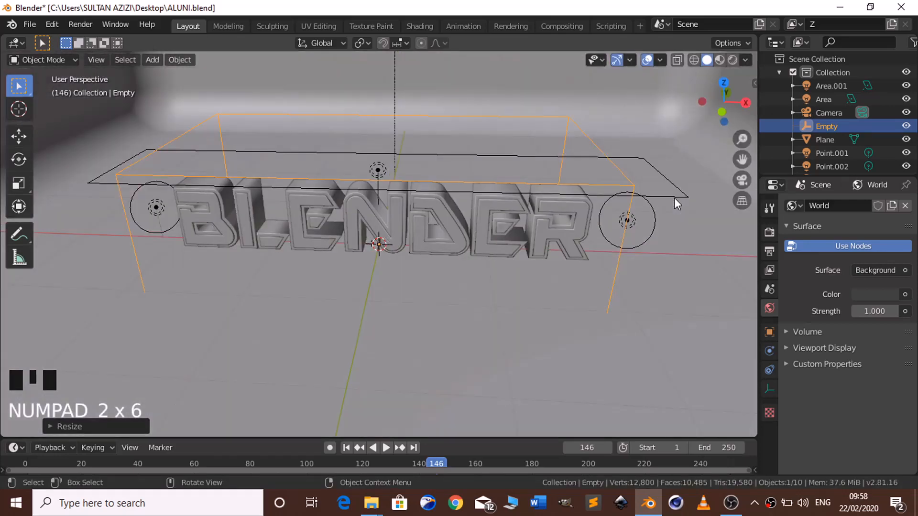
key(KP_2)
key(KP_1)
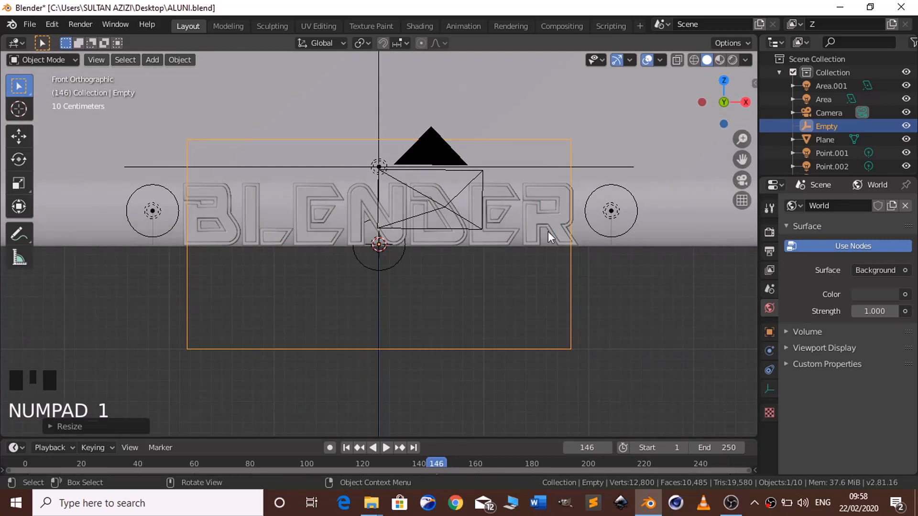
key(s)
key(x)
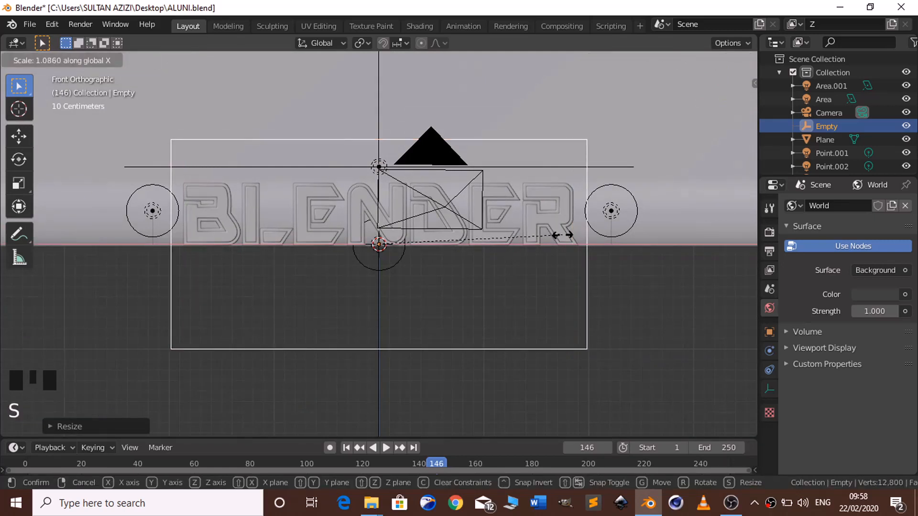
click(561, 236)
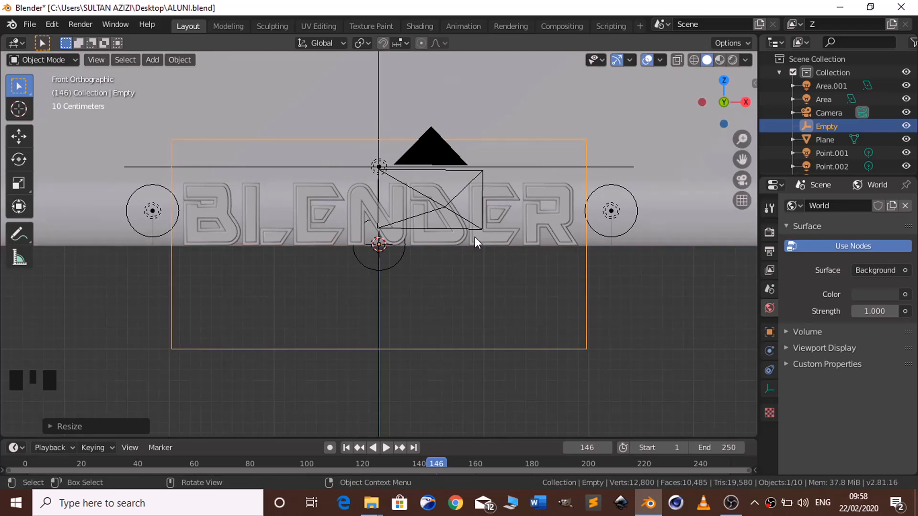
Flatten the cube empty along Z to slightly under half its height and raise it along Z around the text
key(s)
key(z)
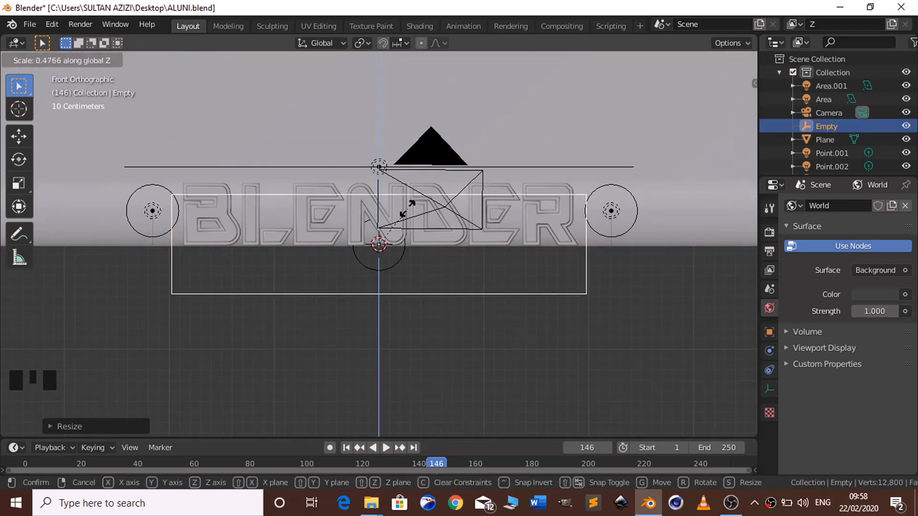
click(405, 209)
key(g)
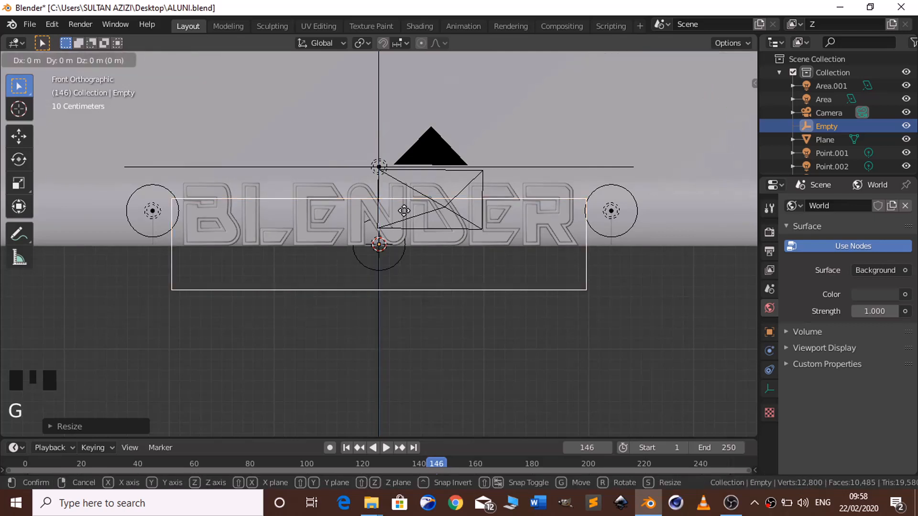
key(z)
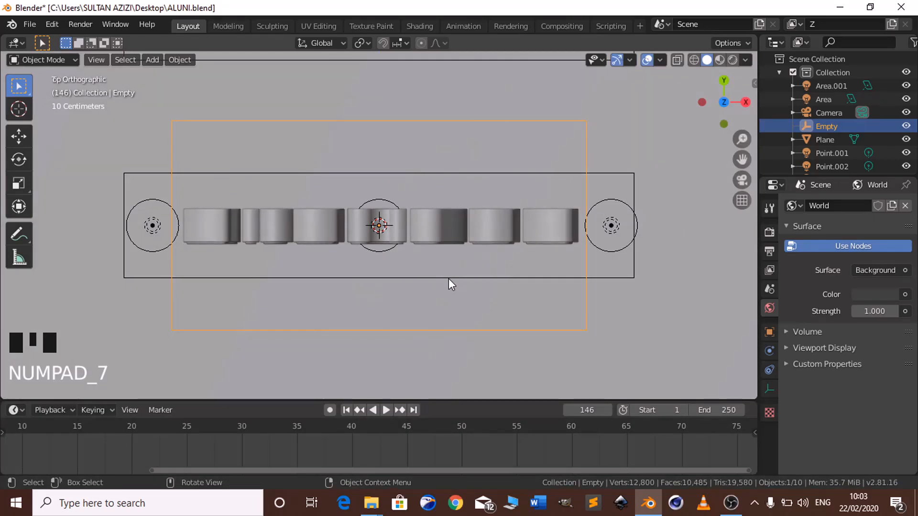
Scale the cube empty along Y to about 0.25 so it closely encloses the text's depth
key(s)
key(x)
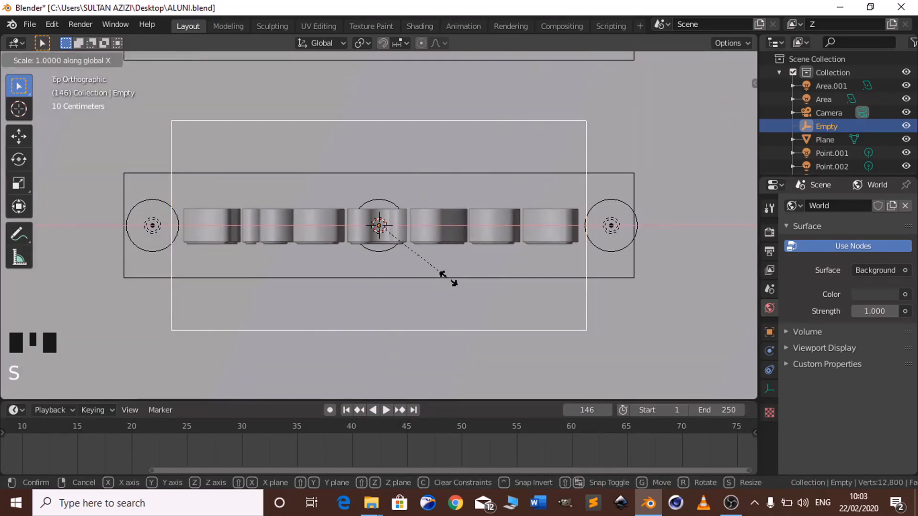
key(y)
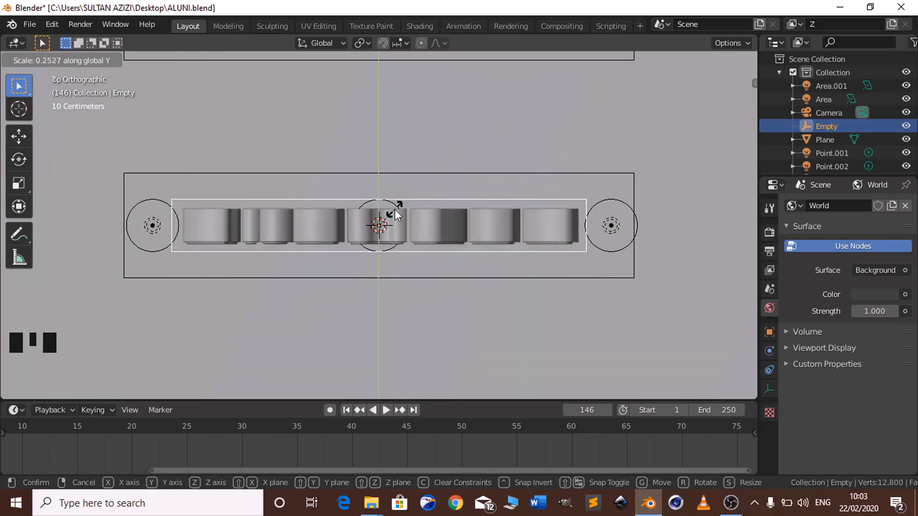
key(Return)
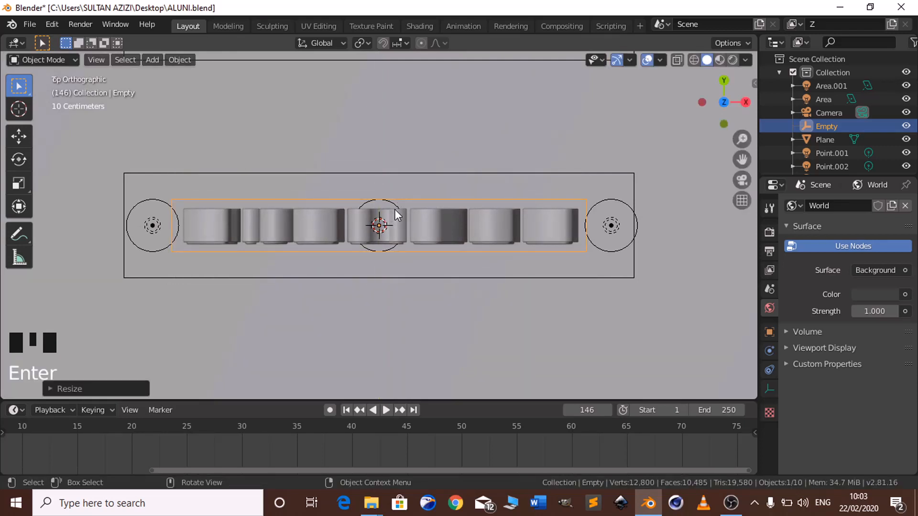
key(KP_2)
key(KP_2)
key(KP_2)
key(KP_2)
key(KP_2)
key(KP_2)
key(KP_2)
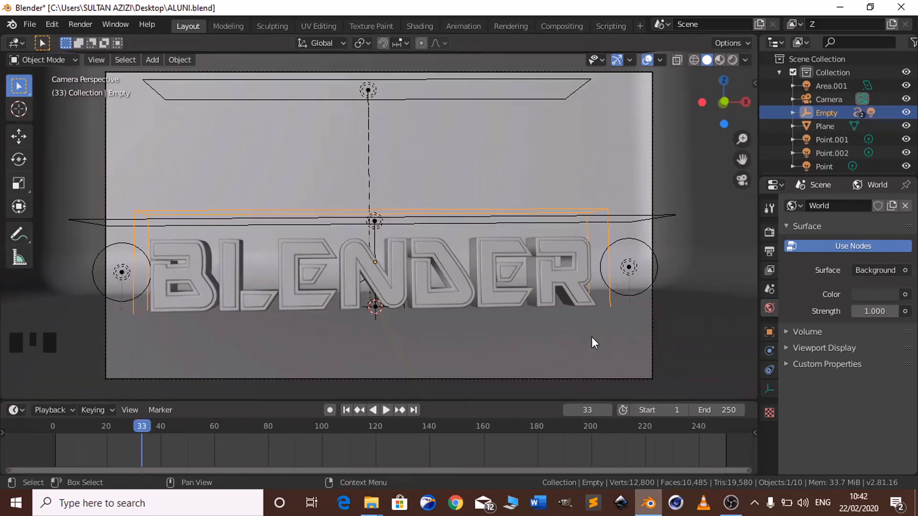
Parent both BLENDER text objects and the orange area light directly above them to the cube empty, using Object (Keep Transform)
click(540, 273)
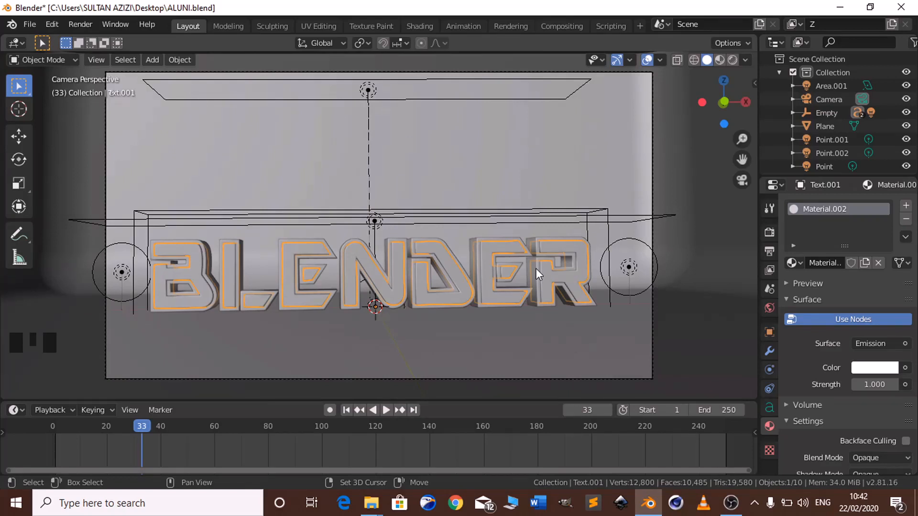
shift+click(535, 268)
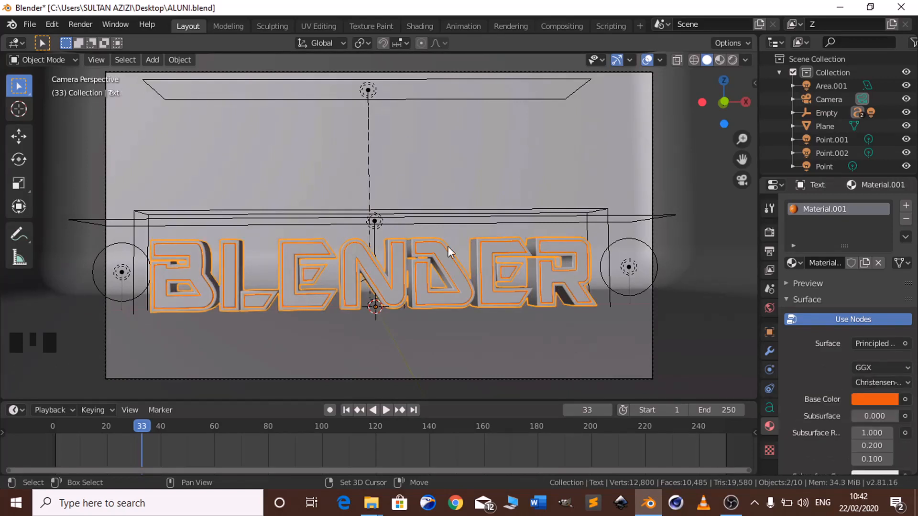
shift+click(380, 220)
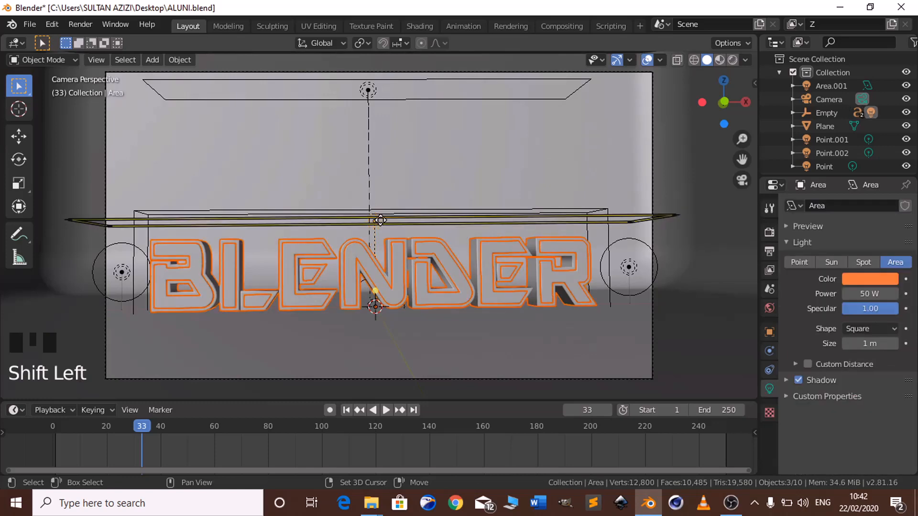
key(KP_0)
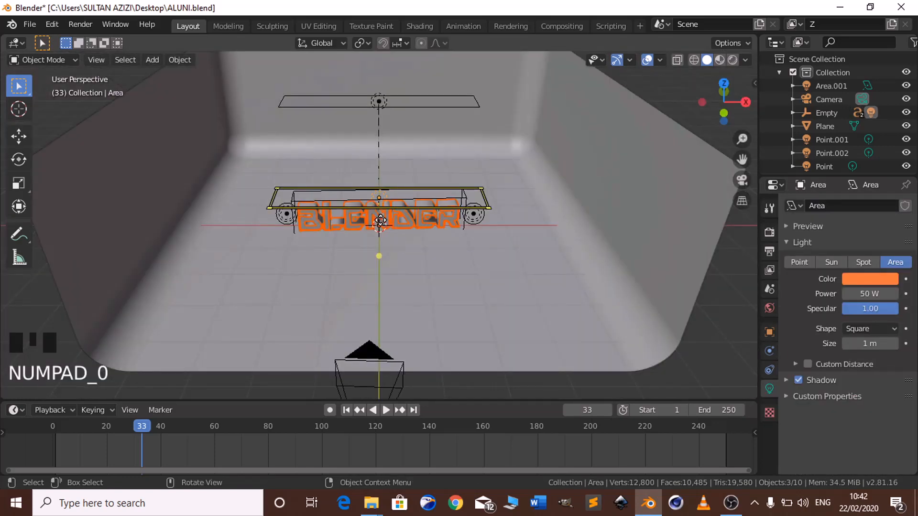
key(KP_Add)
key(KP_Add)
key(KP_Add)
key(KP_Add)
key(KP_Add)
key(KP_Add)
key(KP_Add)
key(KP_Add)
key(KP_Add)
key(KP_Add)
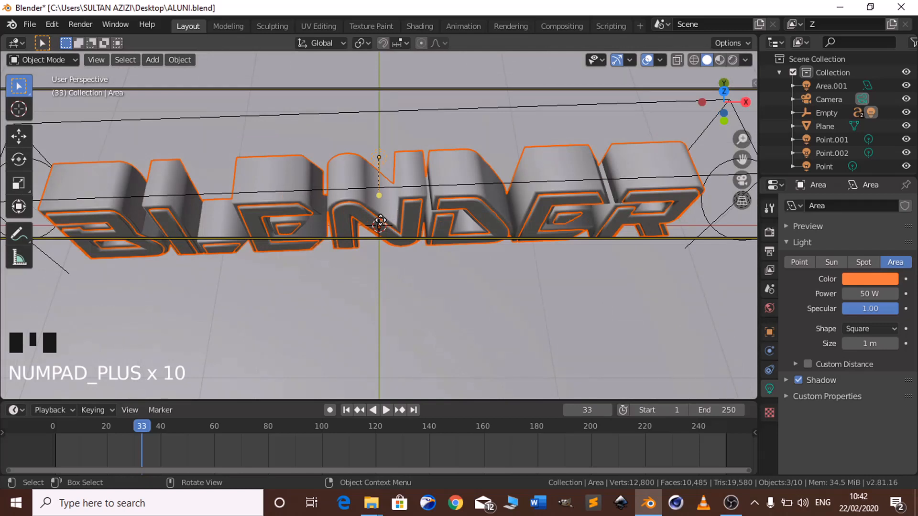
shift+click(319, 189)
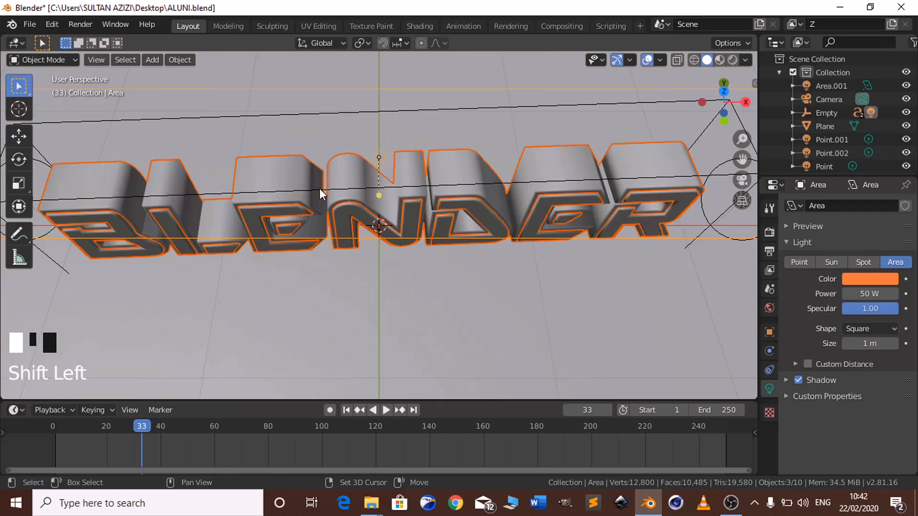
key(KP_2)
key(KP_2)
key(KP_2)
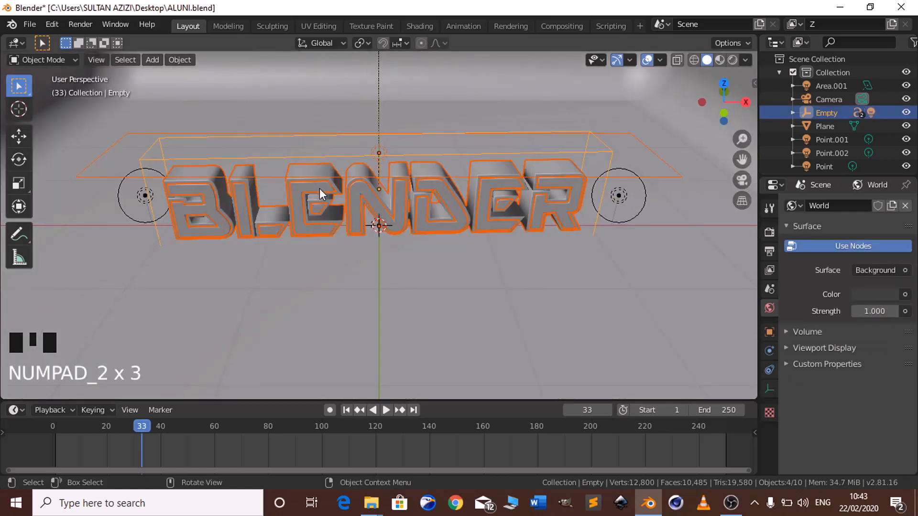
key(KP_Add)
key(KP_Add)
key(KP_Add)
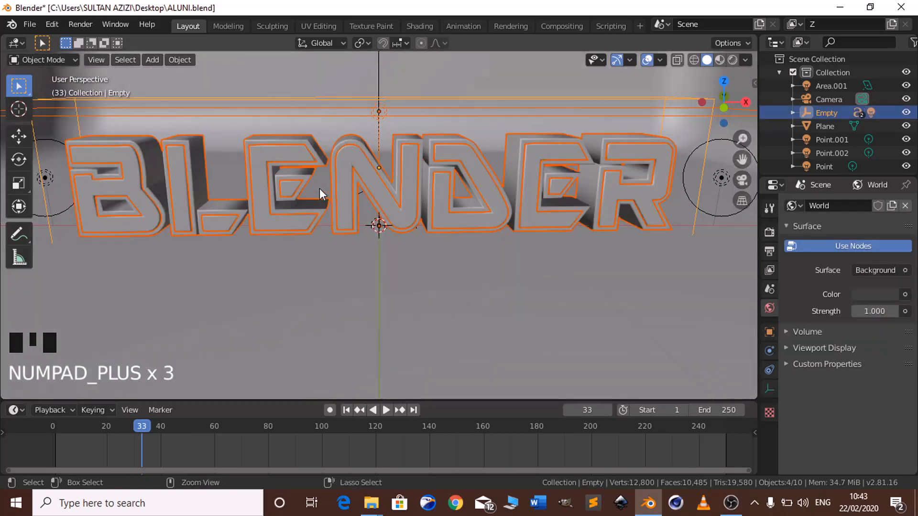
key(ctrl+p)
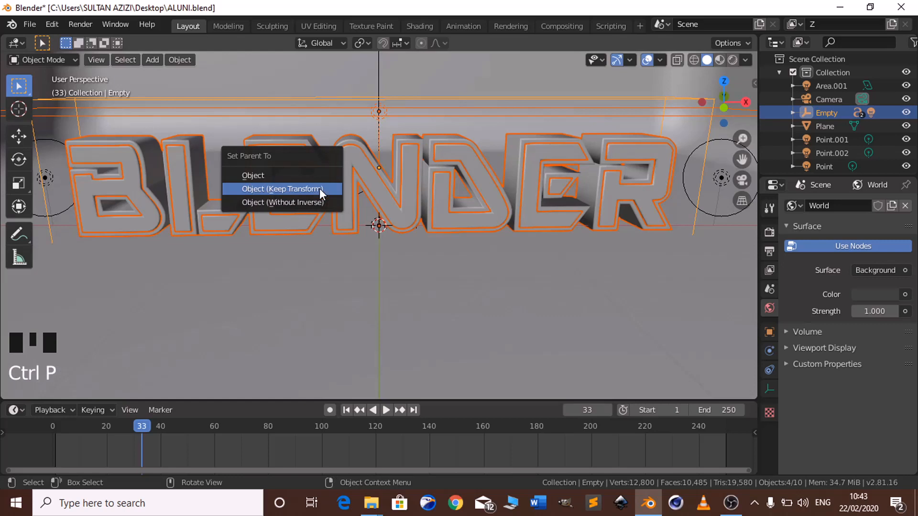
click(319, 189)
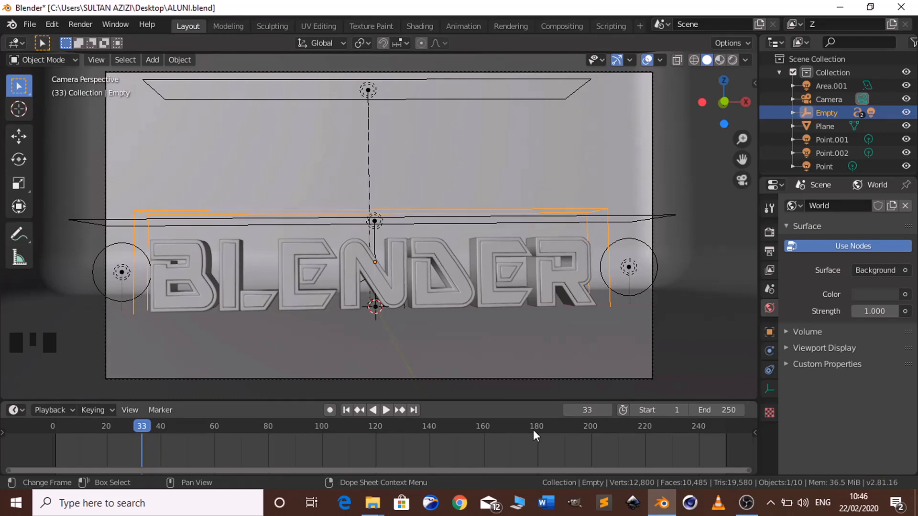
Set the animation's end frame to 50
click(725, 405)
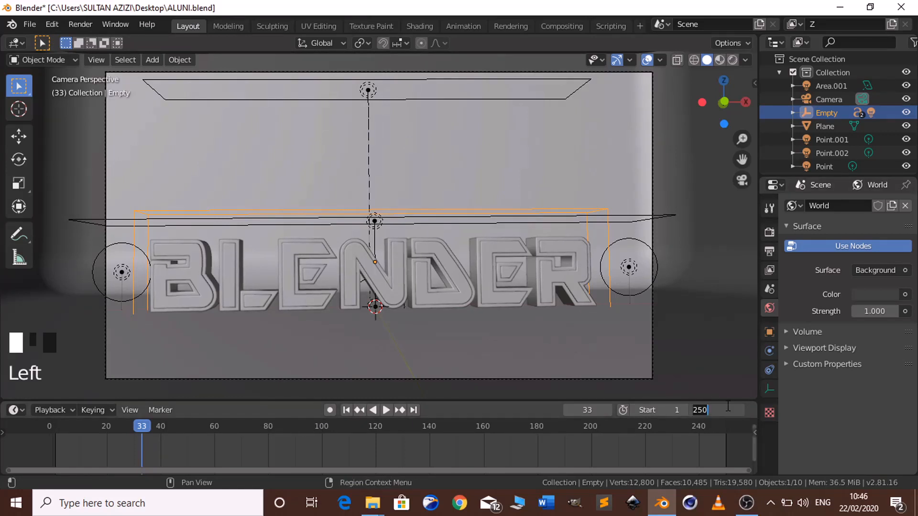
text(50)
key(Return)
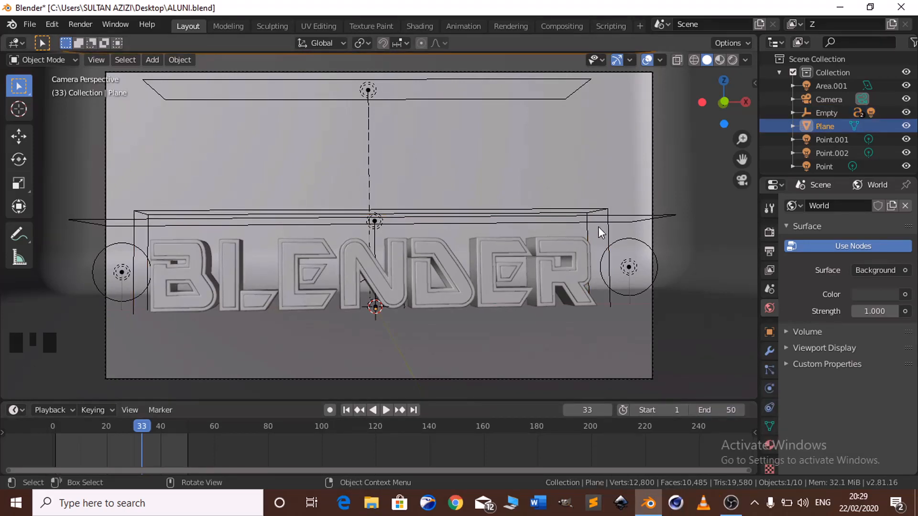
At frame 1, set the cube empty's Z rotation to -90° and insert a rotation keyframe
click(609, 231)
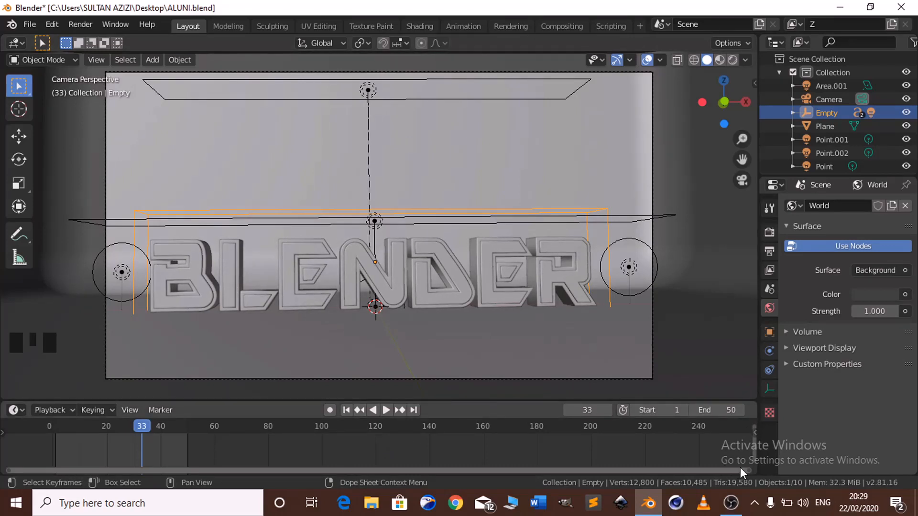
drag(744, 469, 166, 459)
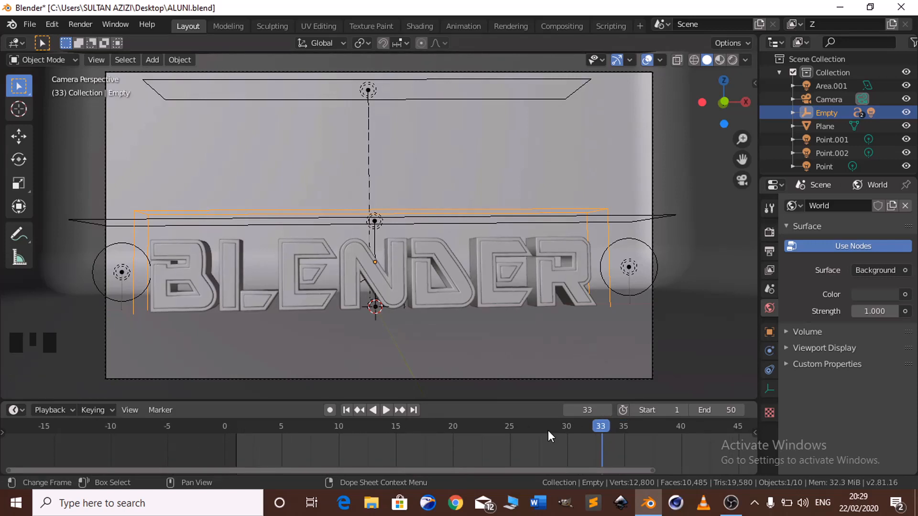
click(588, 410)
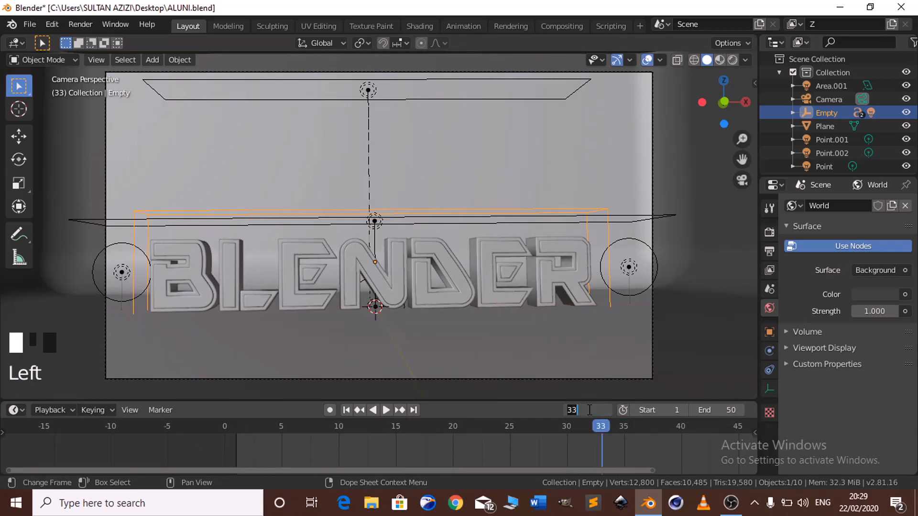
text(1)
key(Return)
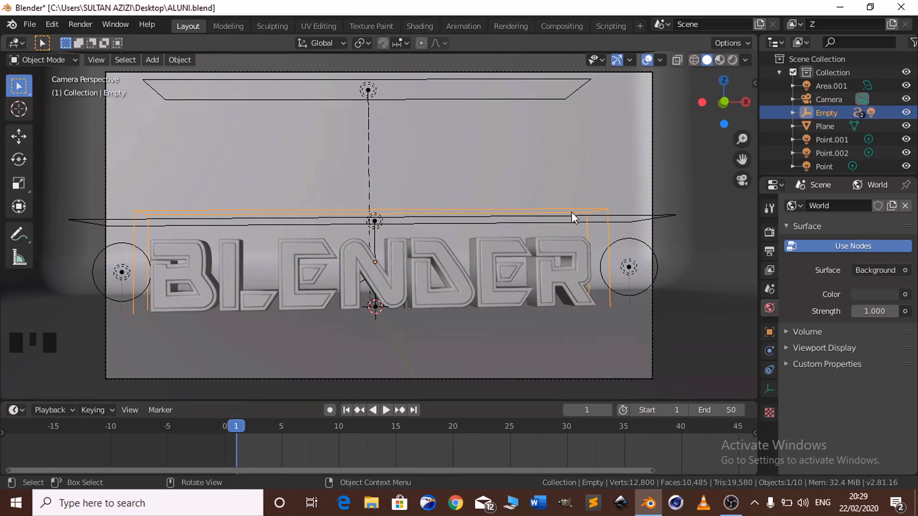
key(n)
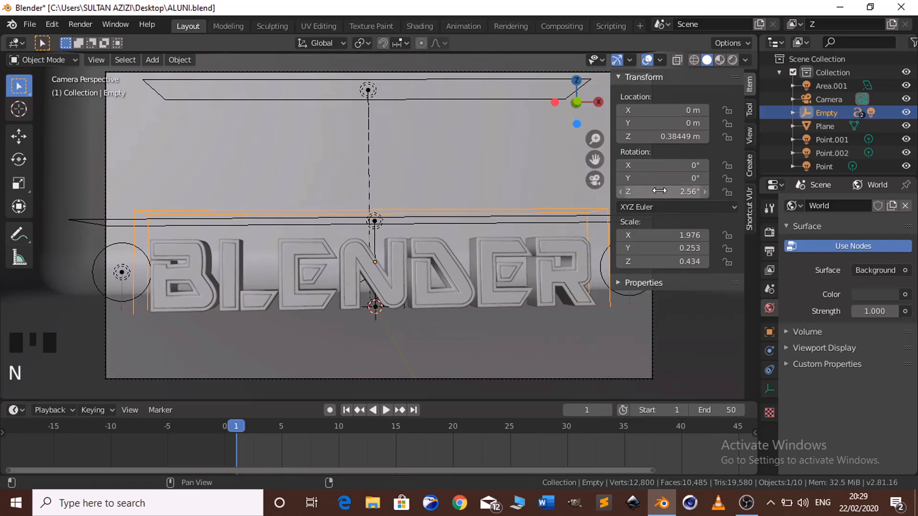
mouse_move(664, 191)
mouse_down()
mouse_move(725, 191)
mouse_move(675, 191)
mouse_up()
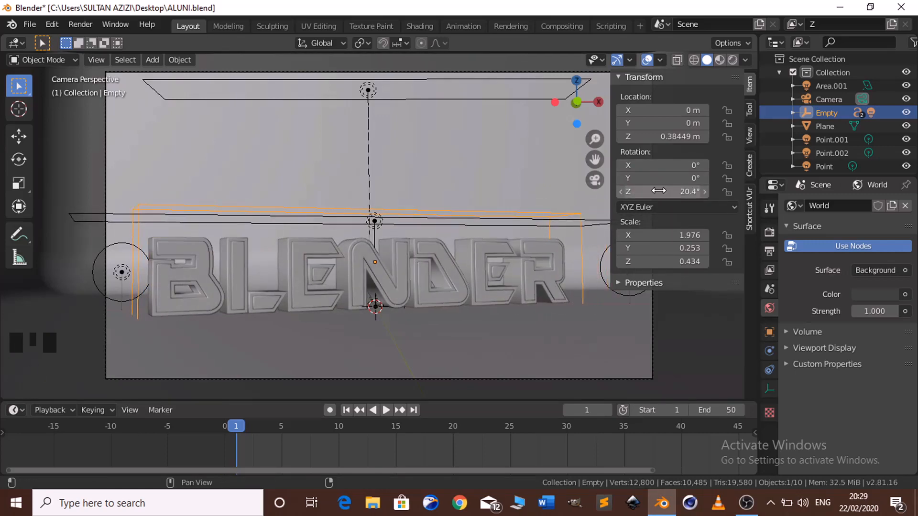
click(674, 192)
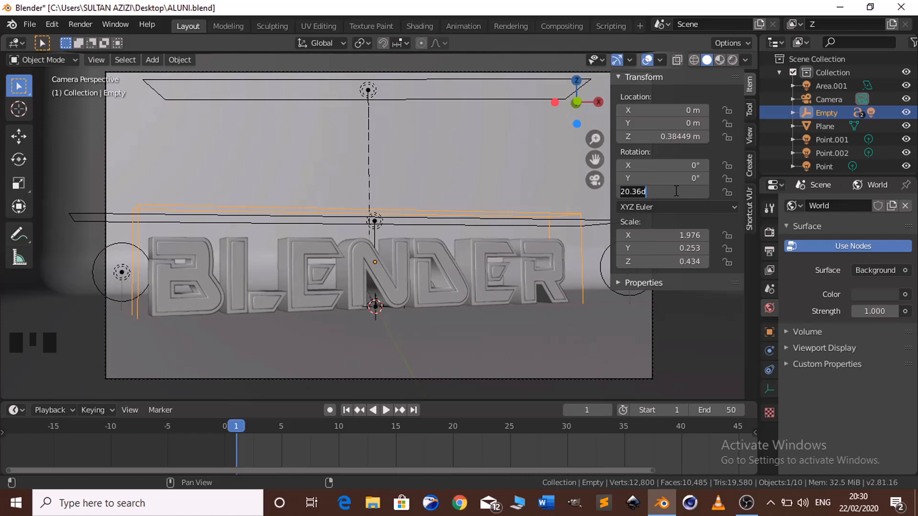
text(-90)
key(Return)
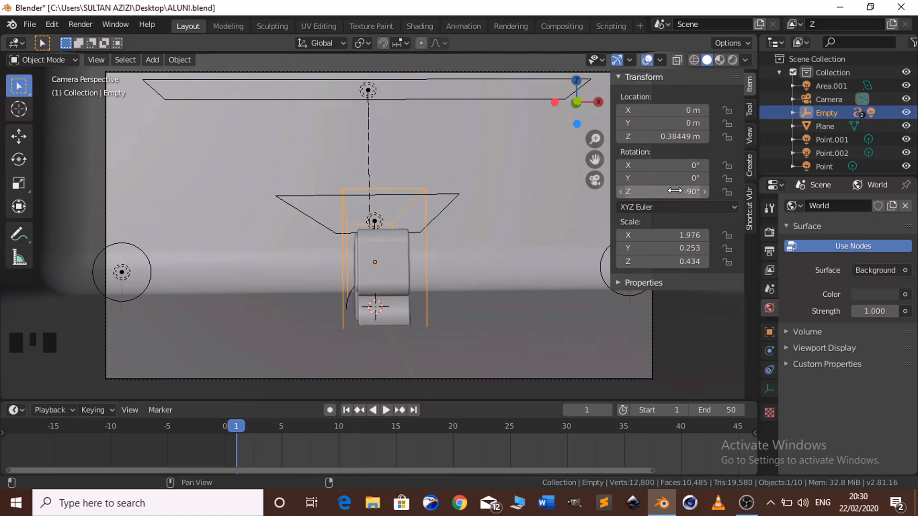
key(i)
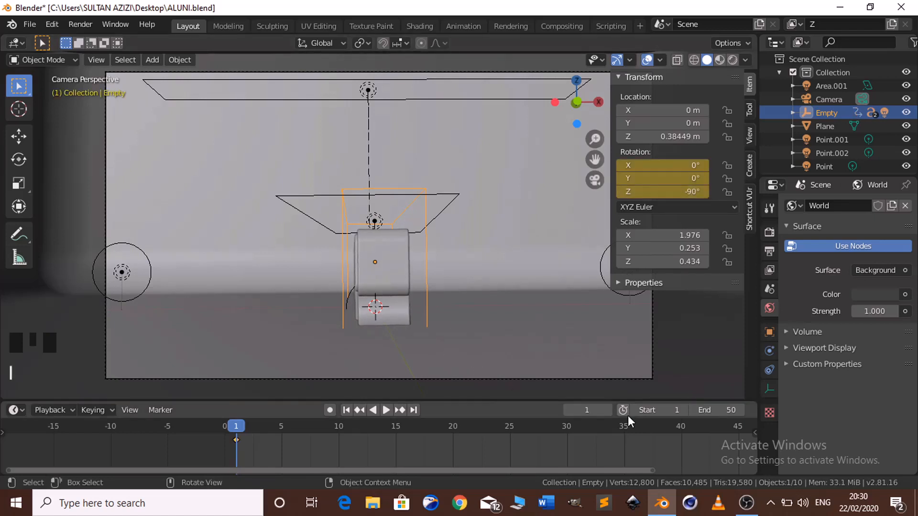
At frame 5, set the cube empty's Z rotation to -40° and insert a rotation keyframe
click(593, 409)
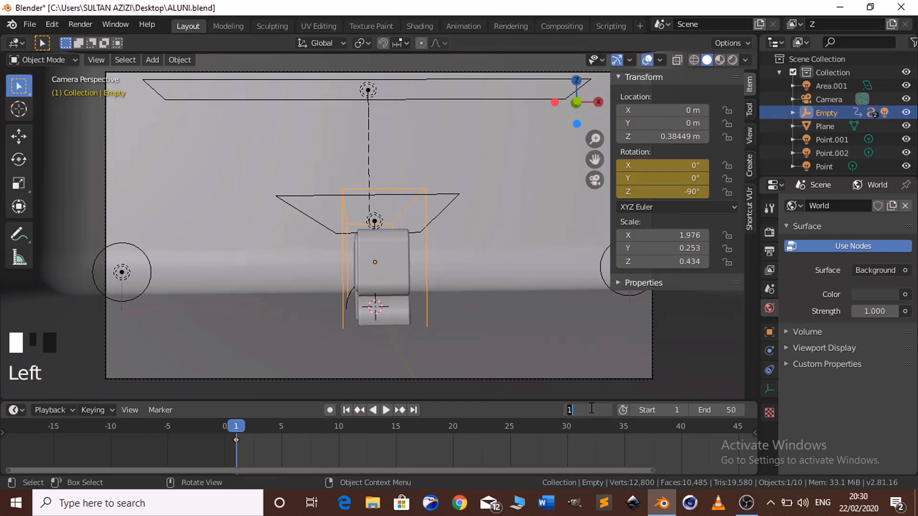
text(5)
key(Return)
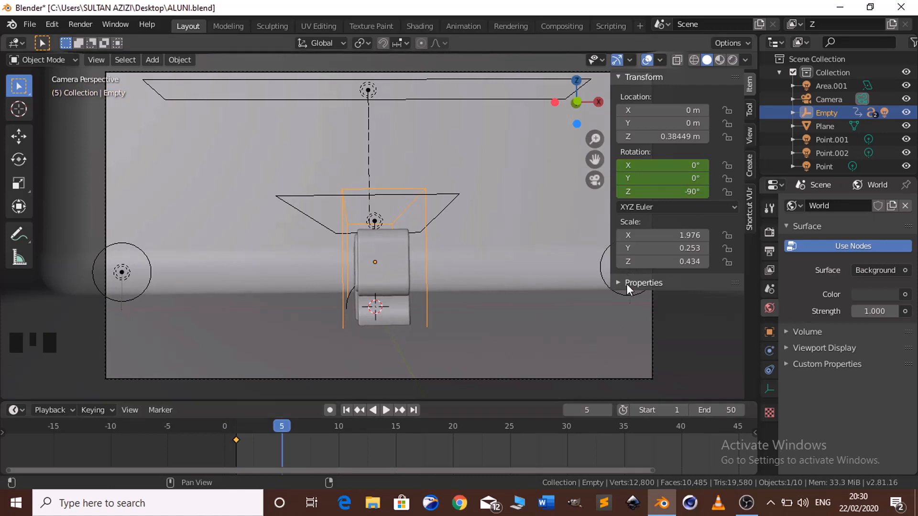
click(671, 191)
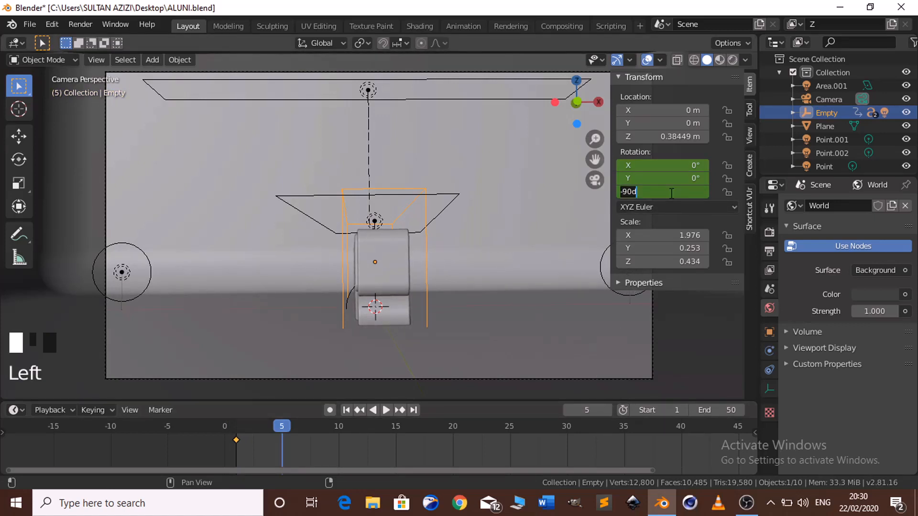
key(BackSpace)
text(-4)
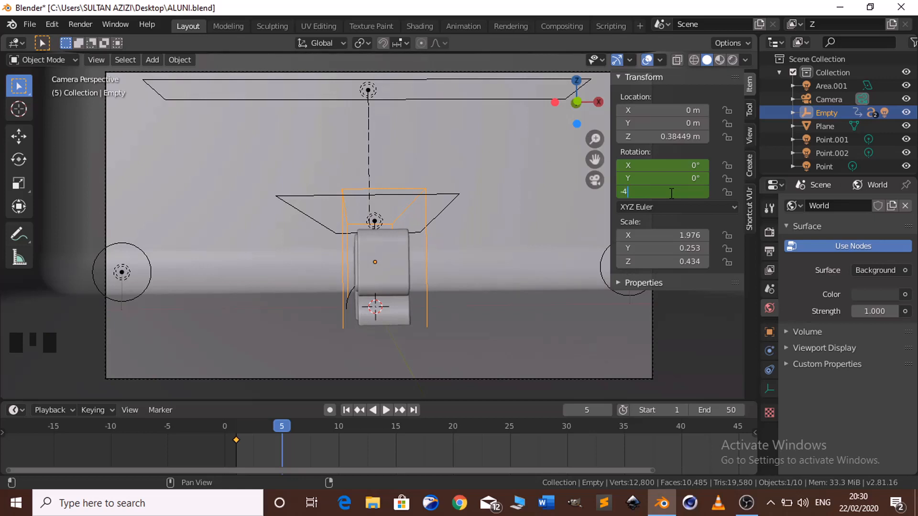
text(0)
key(Return)
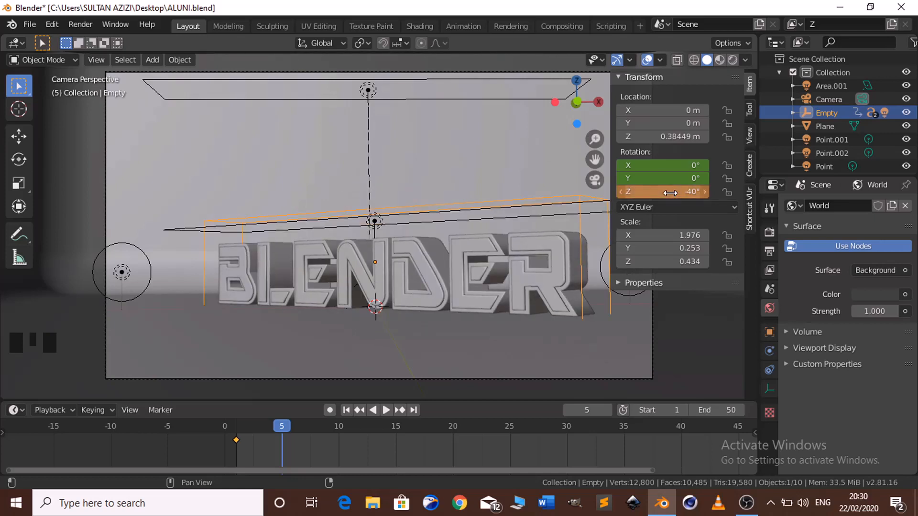
key(i)
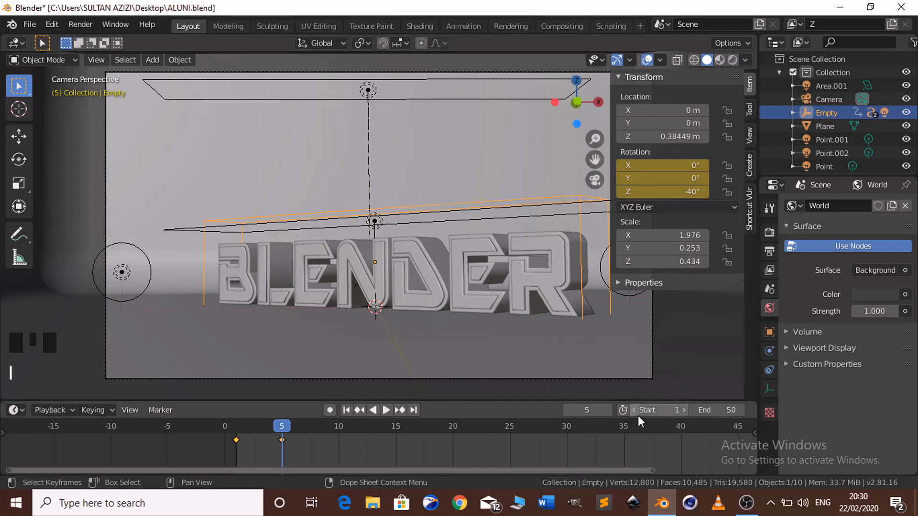
At frame 45, set the cube empty's Z rotation to 45° and insert a rotation keyframe
click(593, 407)
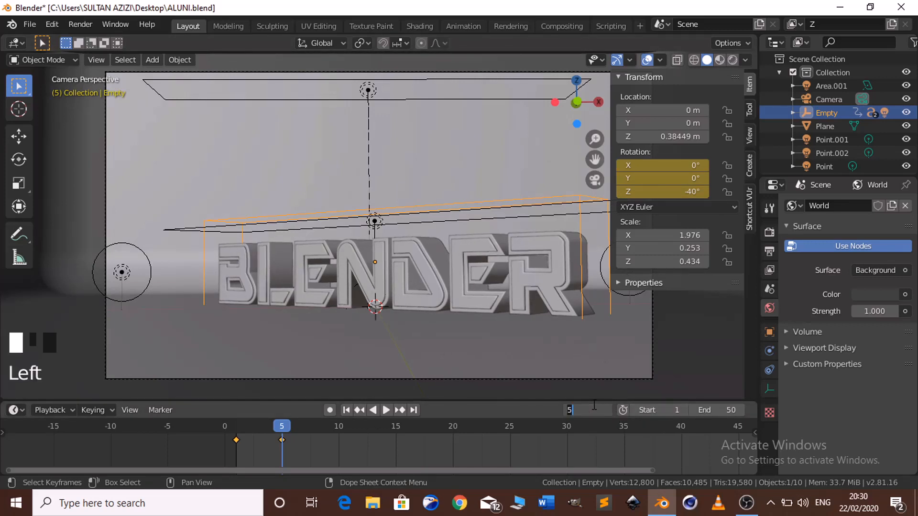
text(45)
key(Return)
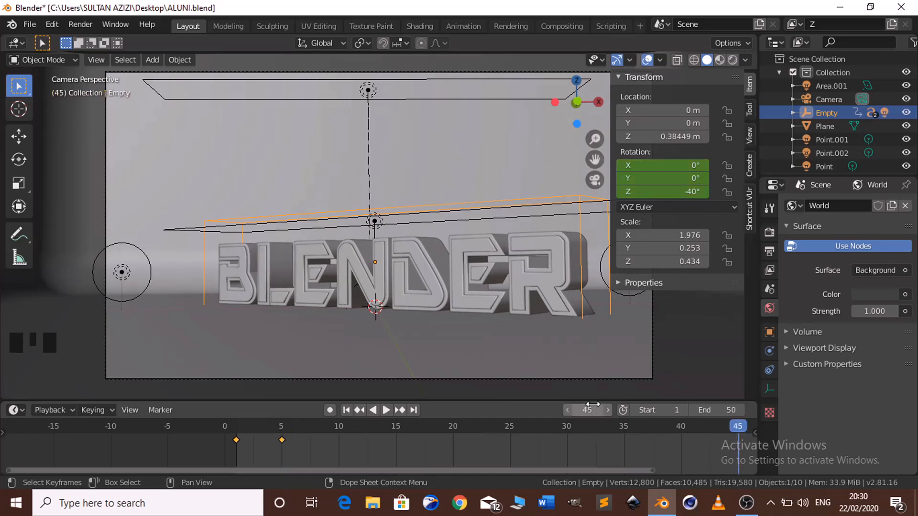
drag(640, 471, 680, 467)
click(717, 459)
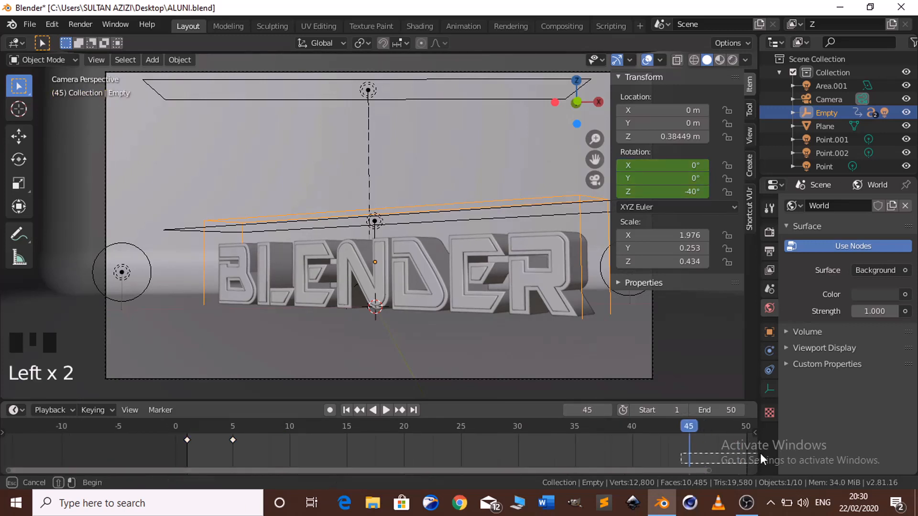
click(659, 192)
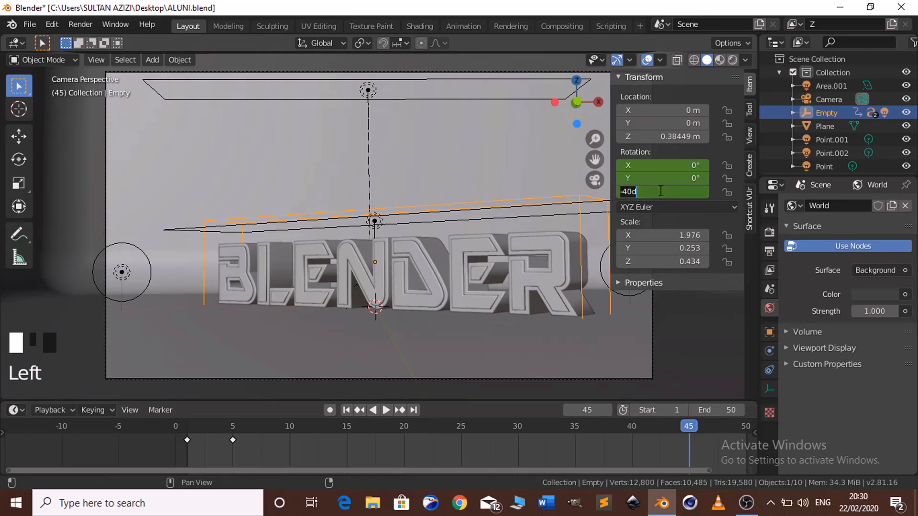
text(45)
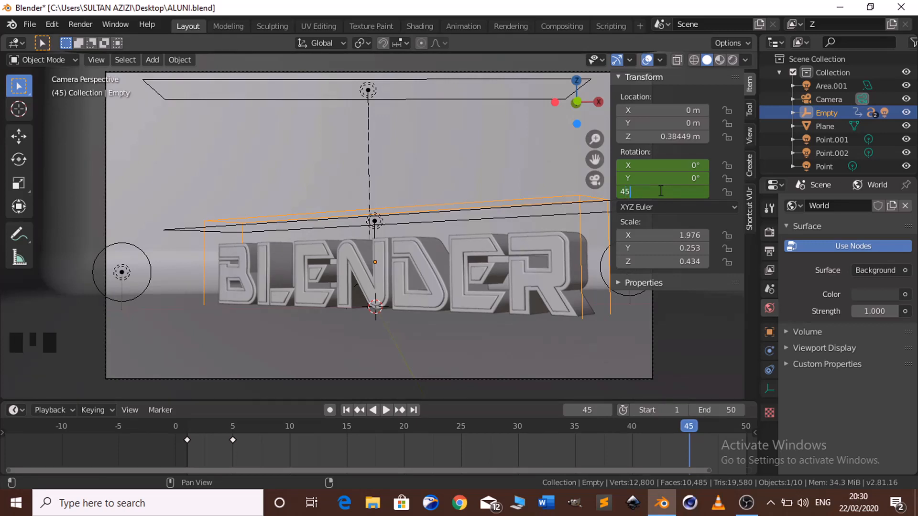
key(Return)
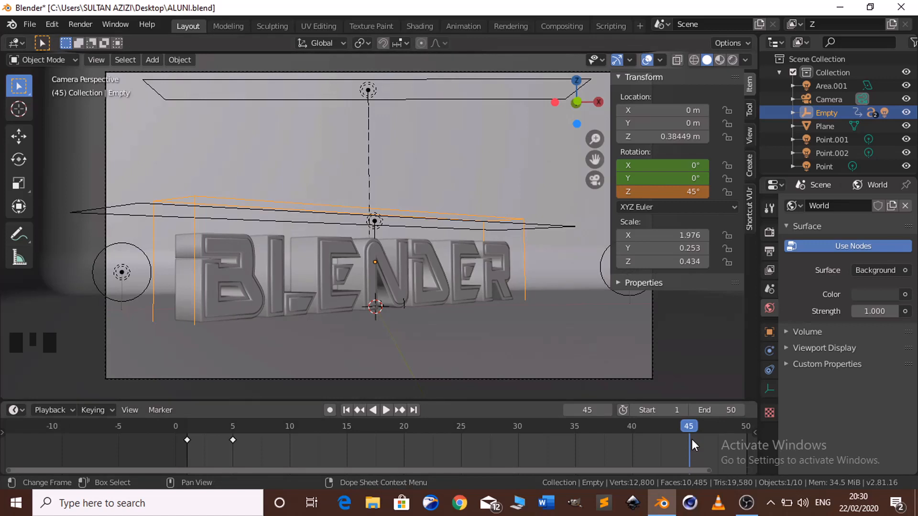
key(i)
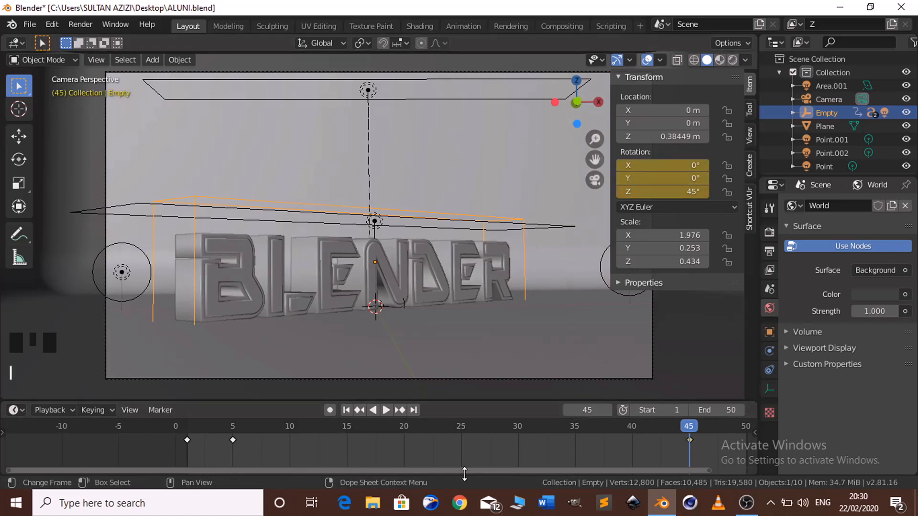
At frame 50, set the cube empty's Z rotation to 90° and insert a rotation keyframe
click(418, 407)
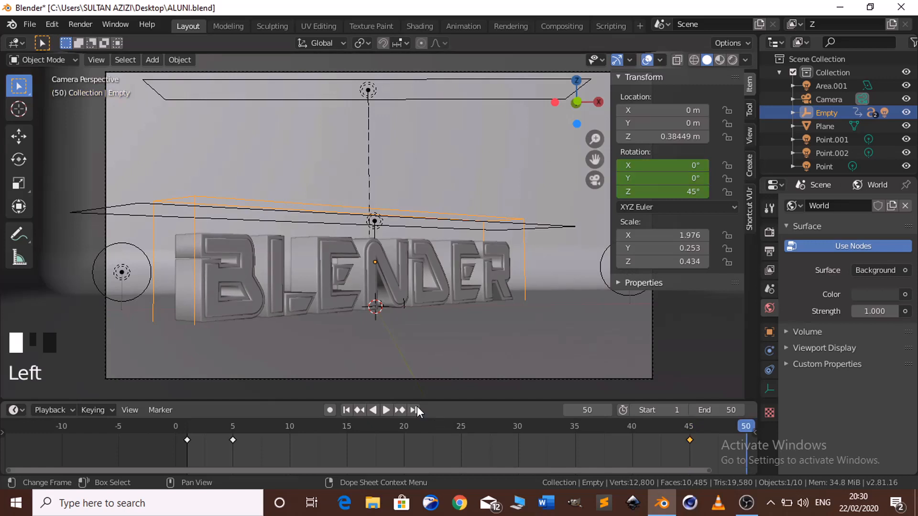
double_click(672, 188)
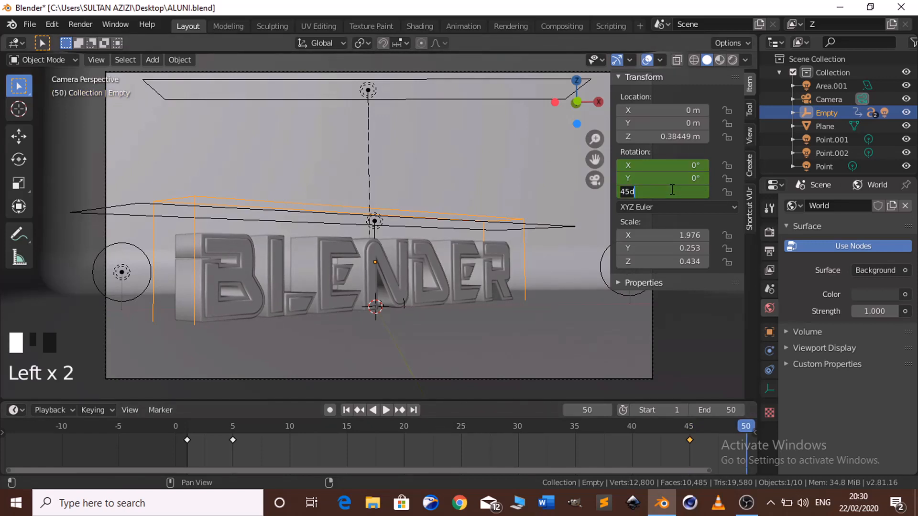
text(90)
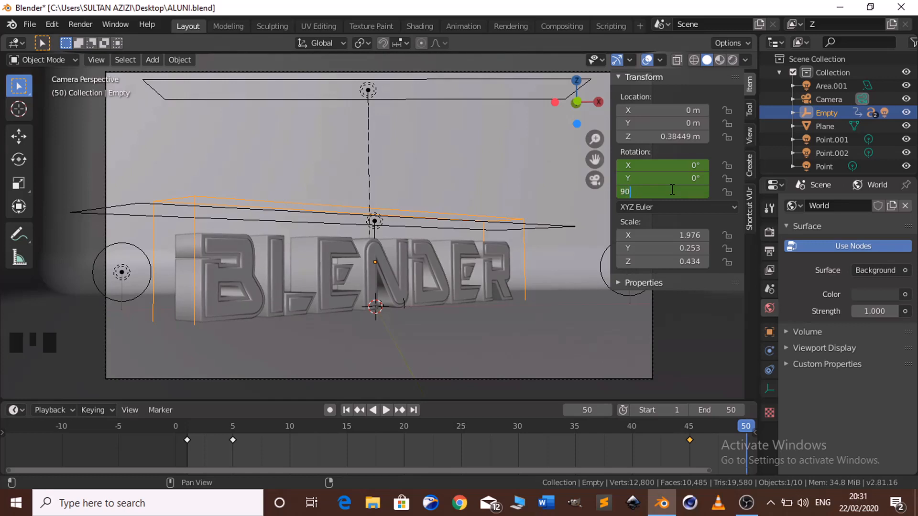
key(Return)
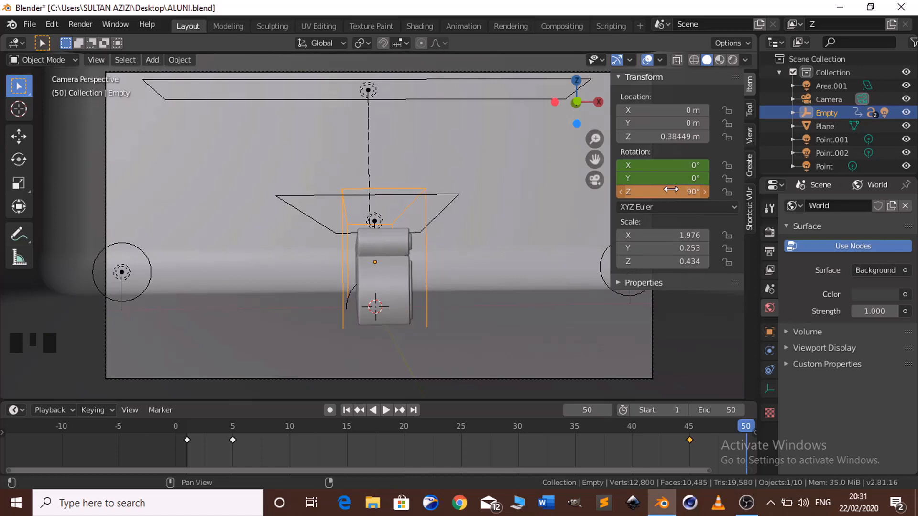
key(i)
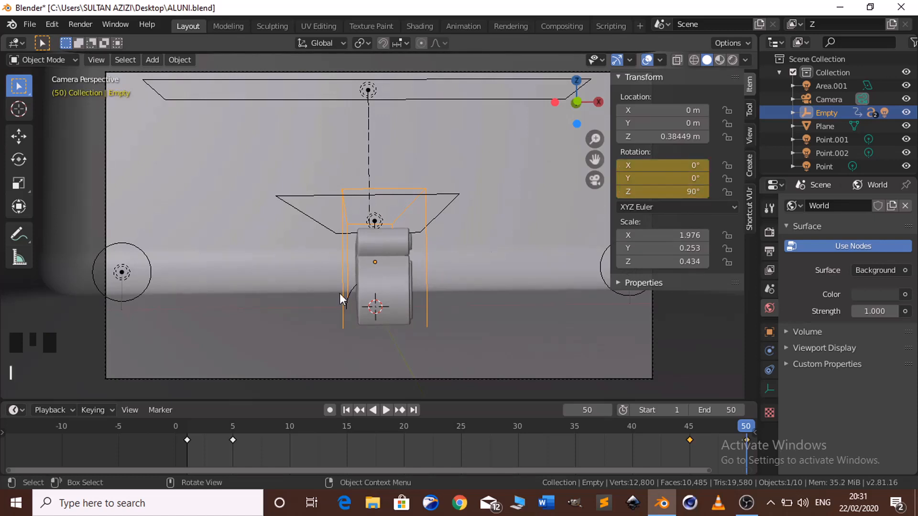
Play the text rotation animation from the first frame to preview it, and stop playback
click(347, 409)
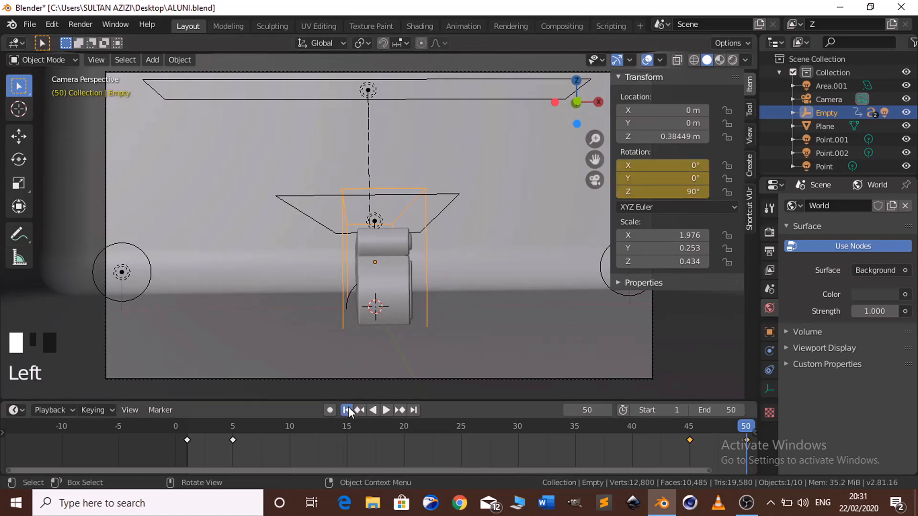
click(385, 410)
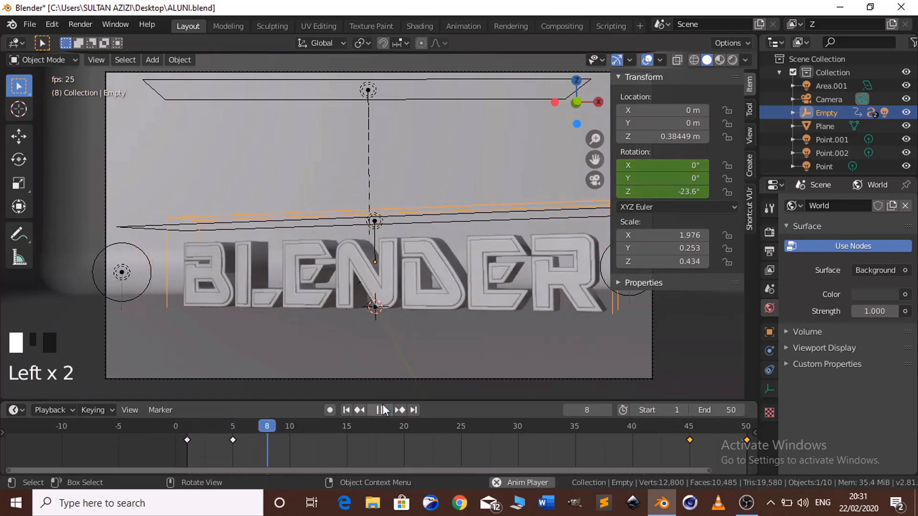
click(384, 409)
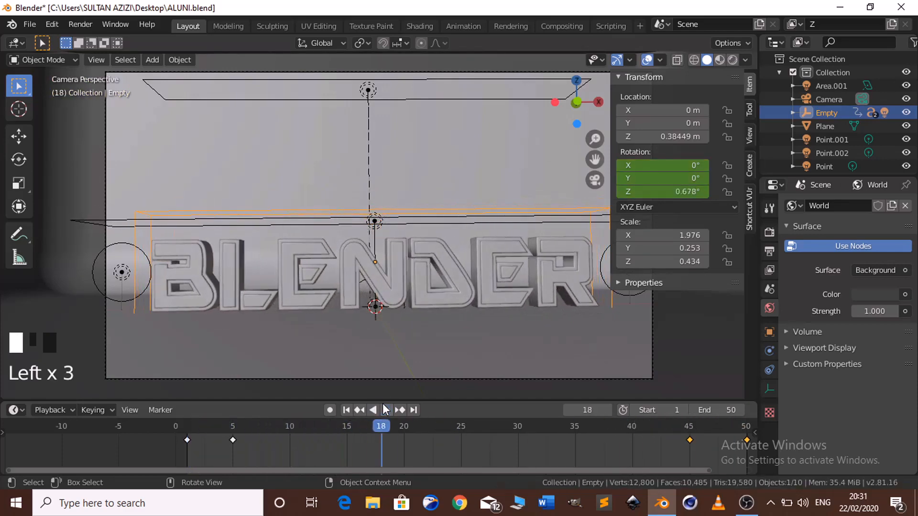
Set the interpolation of all the empty's keyframes to Linear and play the animation from the first frame
click(278, 456)
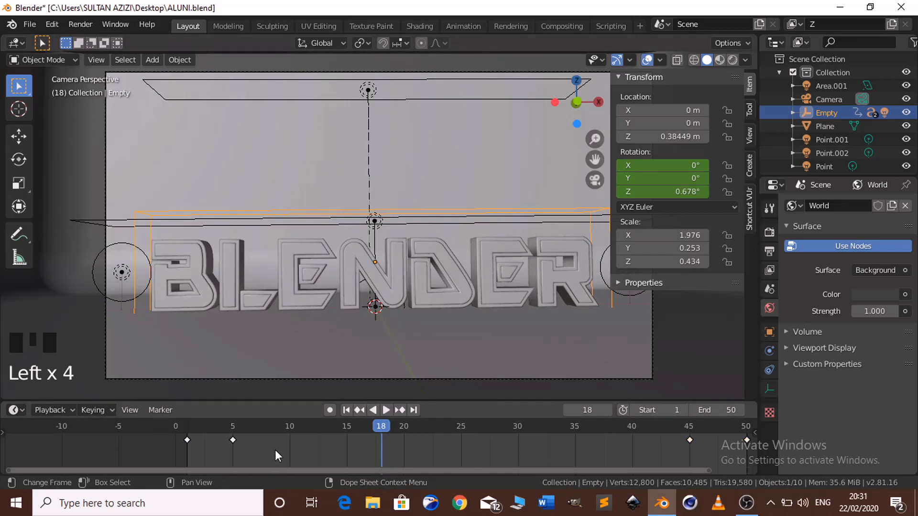
key(a)
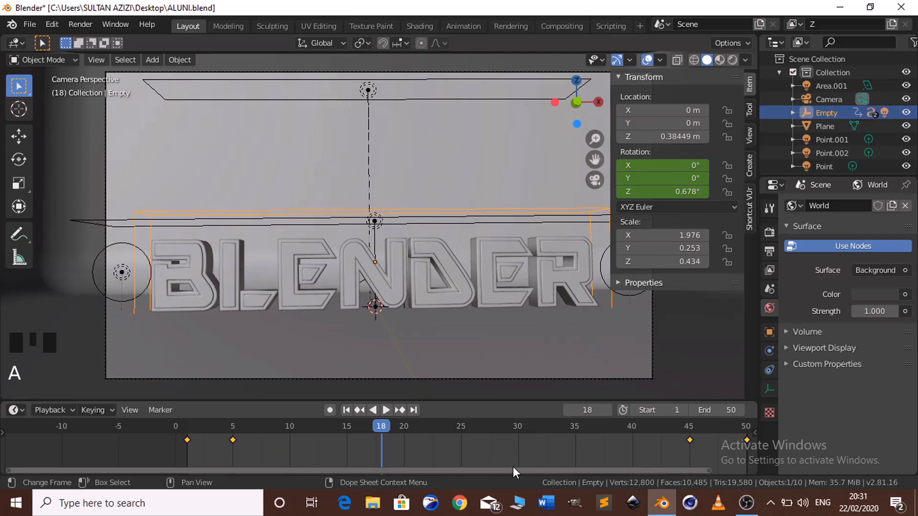
drag(513, 466, 555, 463)
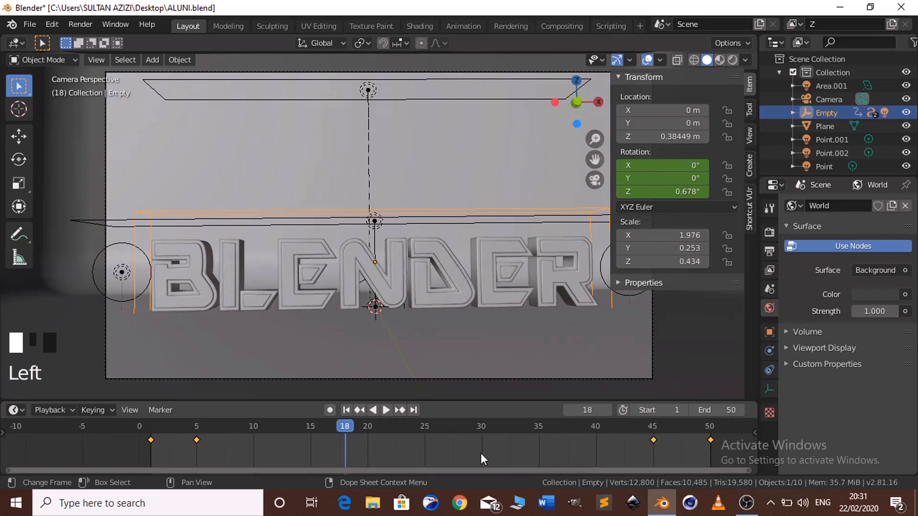
key(t)
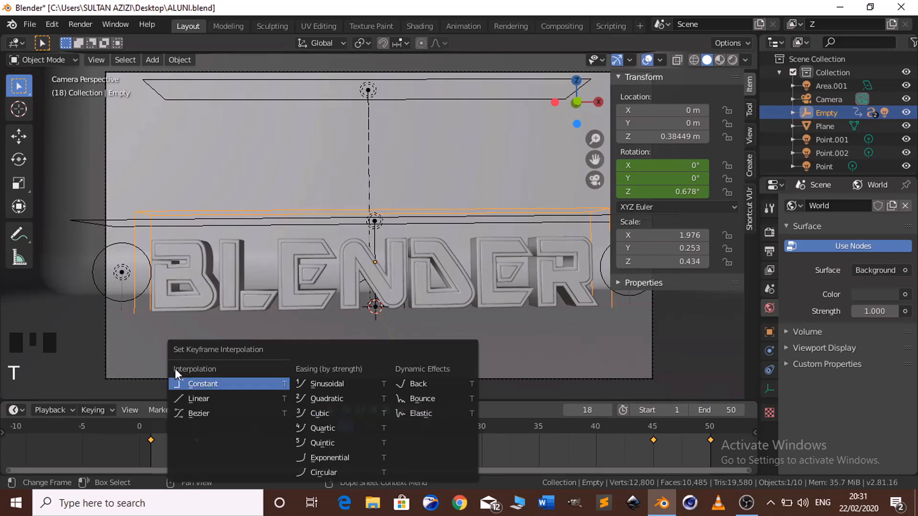
click(191, 393)
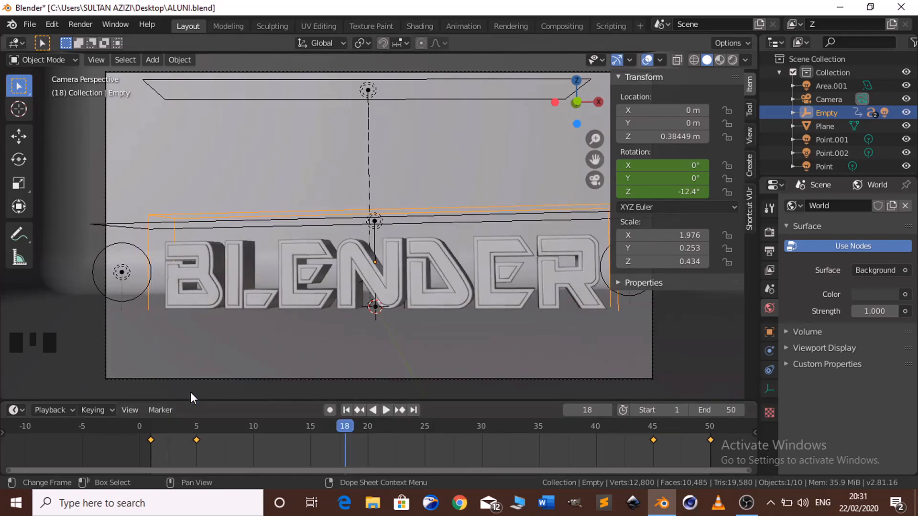
click(345, 411)
click(387, 409)
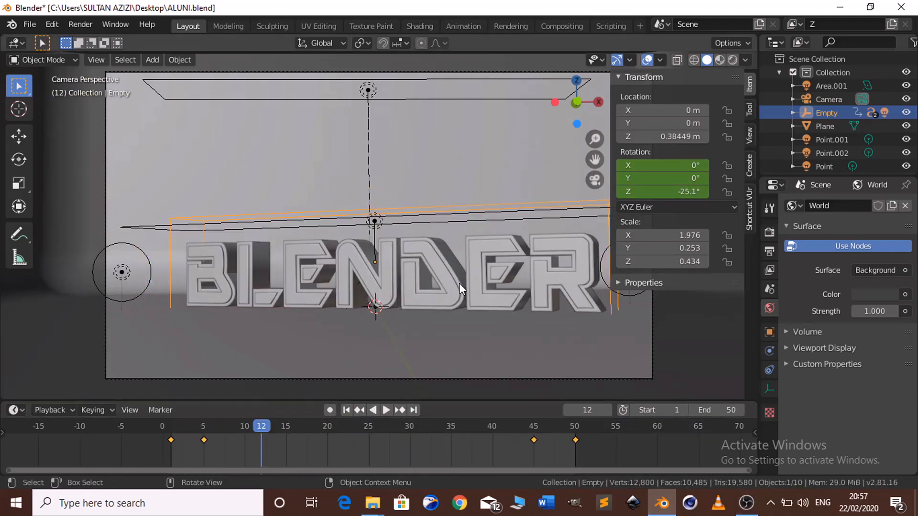
Set both the Eevee render samples and the viewport samples to 10
click(768, 235)
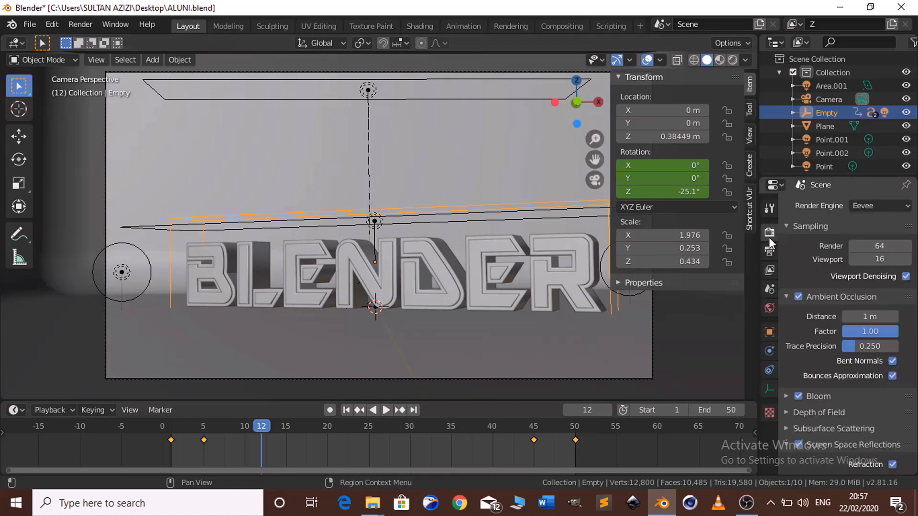
click(880, 247)
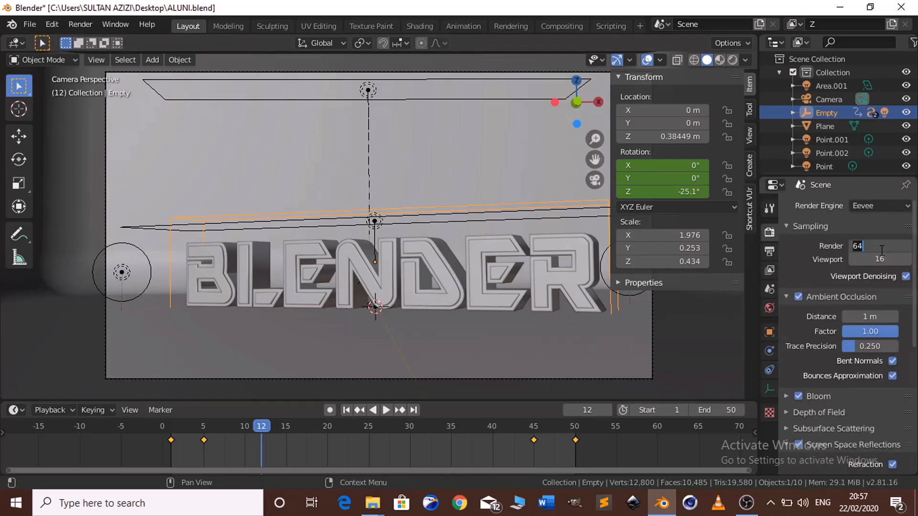
text(10)
key(Return)
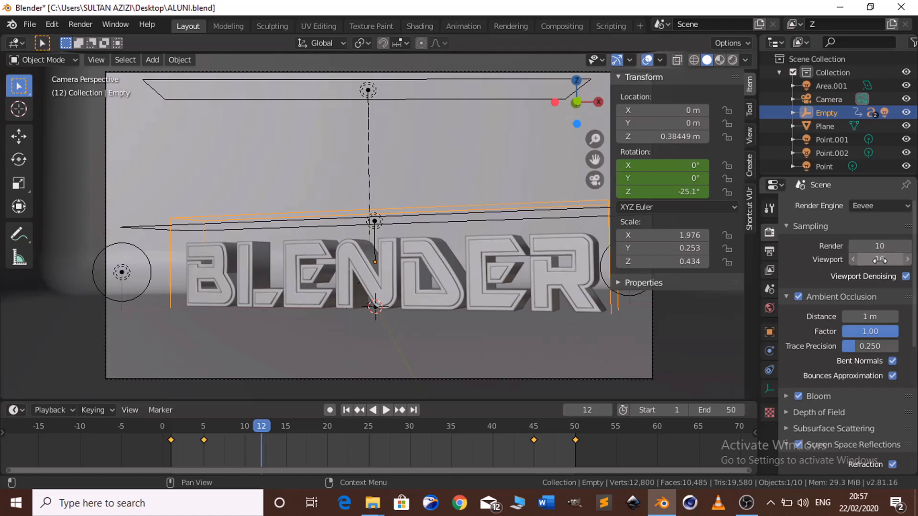
click(880, 260)
text(10)
key(Return)
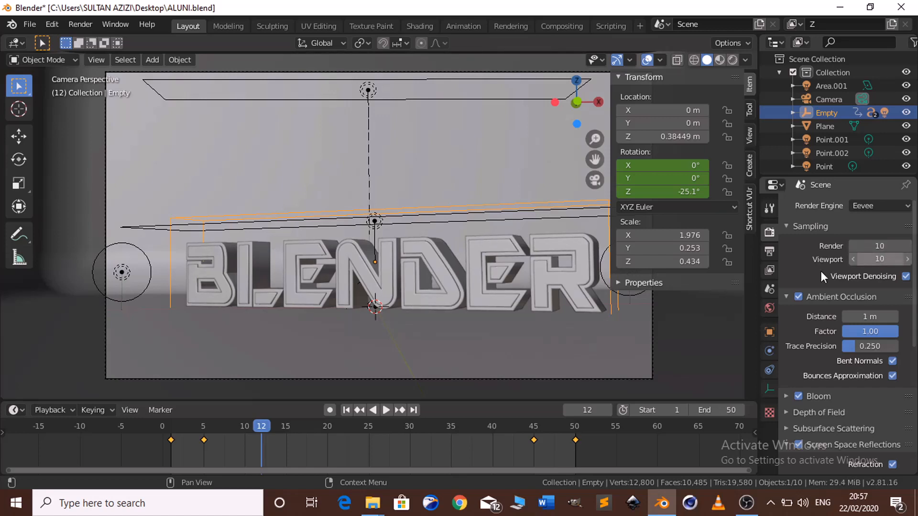
Browse for the render output location and create a new folder named TEXT ANIMATION on the Desktop
click(769, 251)
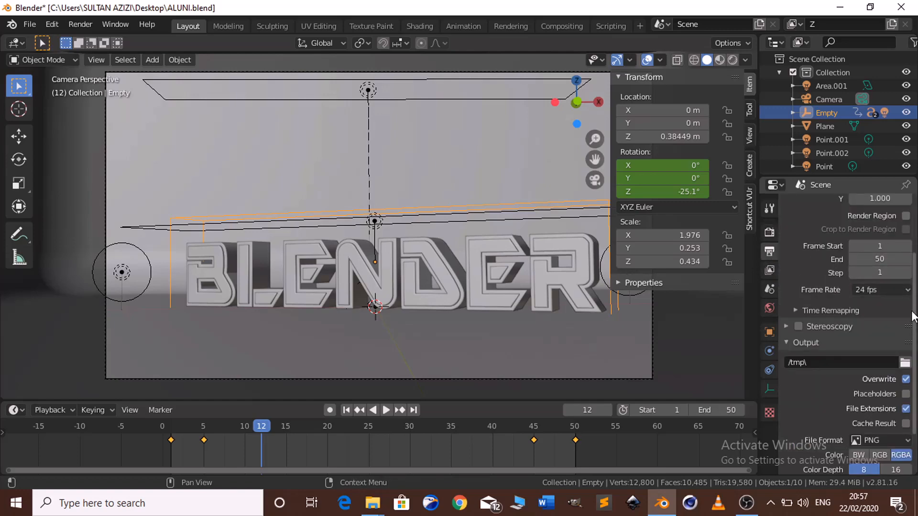
click(905, 362)
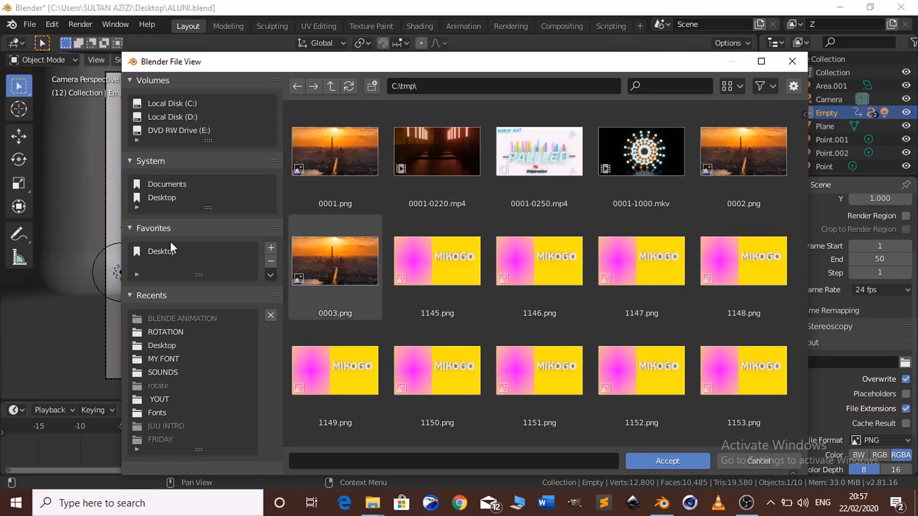
click(161, 198)
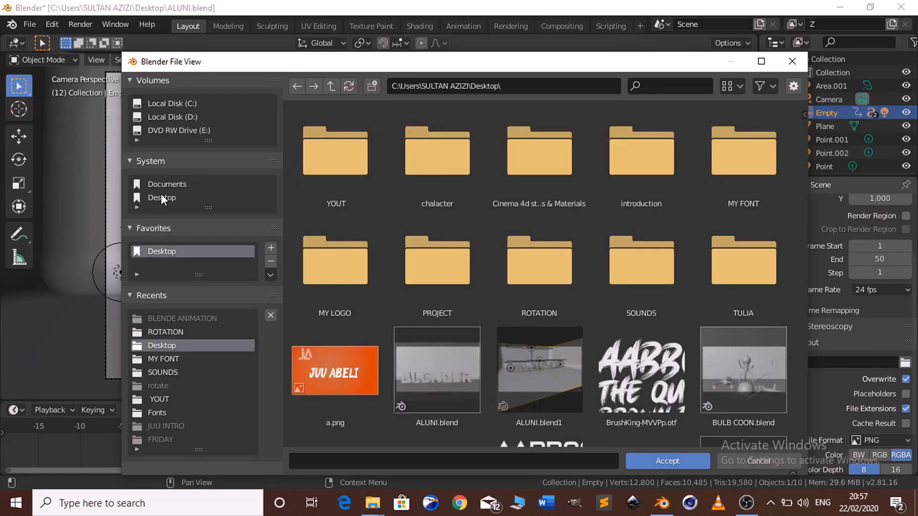
click(506, 87)
click(509, 87)
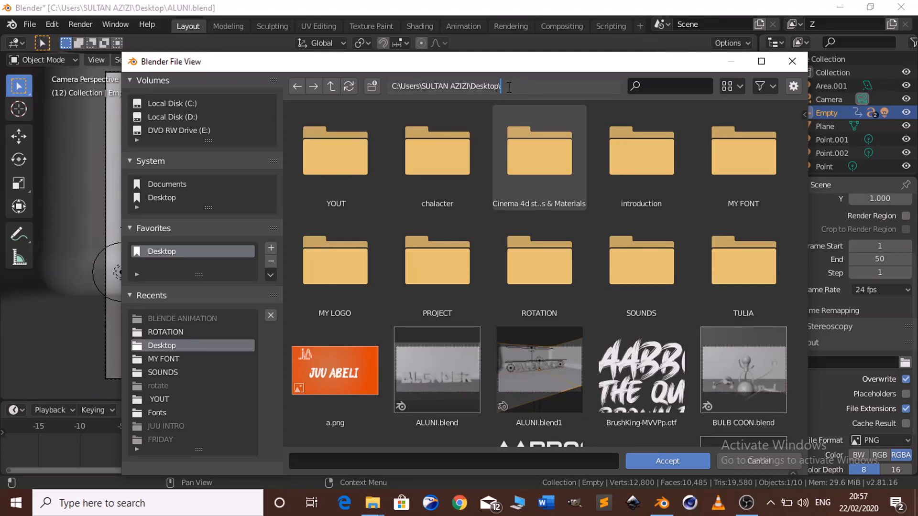
text(TEXT ANIMATIOP)
key(BackSpace)
text(N)
key(Return)
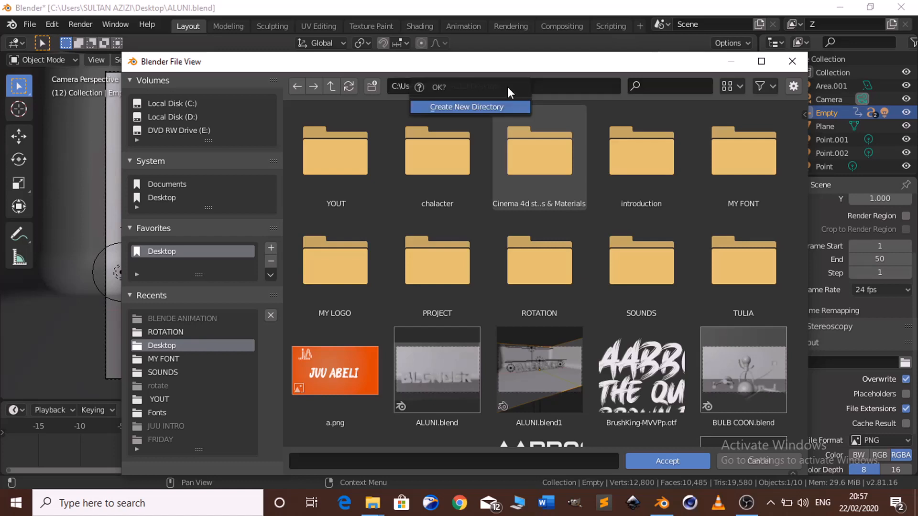
click(460, 108)
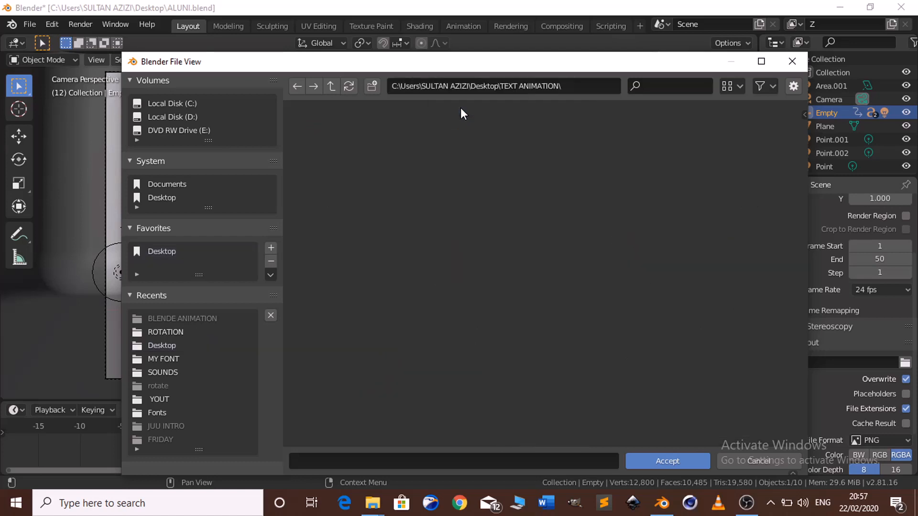
Name the render output file BLENDER and accept it as the output path
click(427, 462)
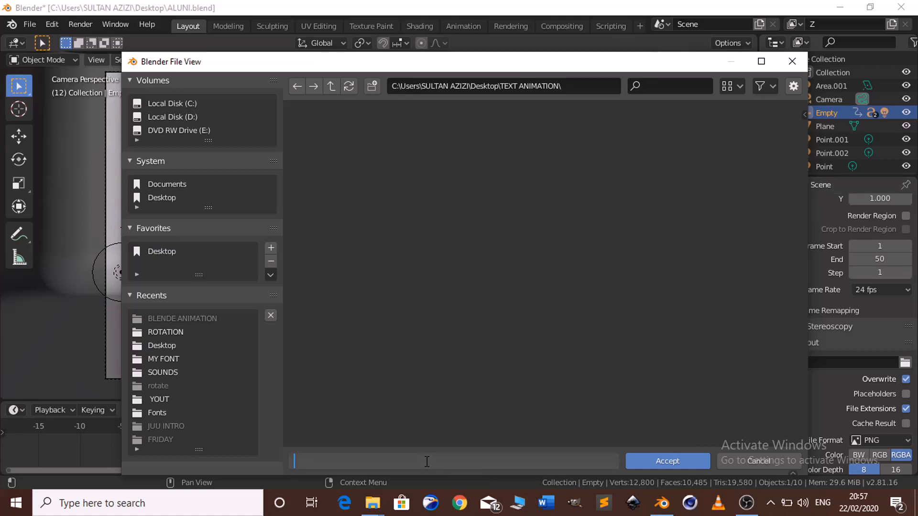
text(BLENDER)
key(Return)
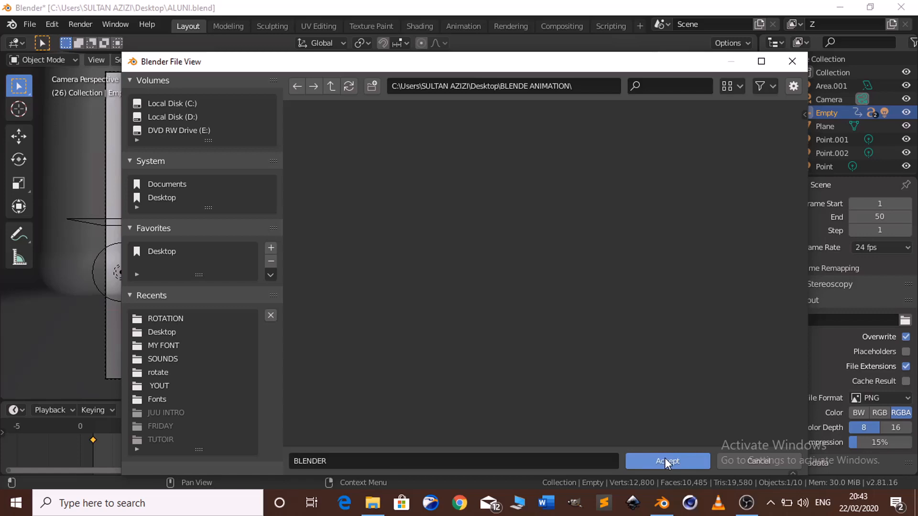
click(665, 458)
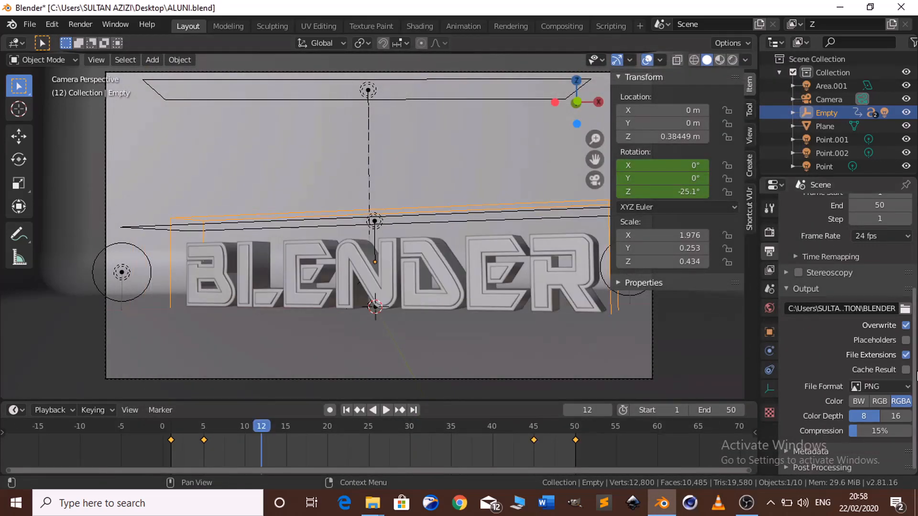
Set the output file format to FFmpeg video with an MPEG-4 container and High quality output
click(887, 385)
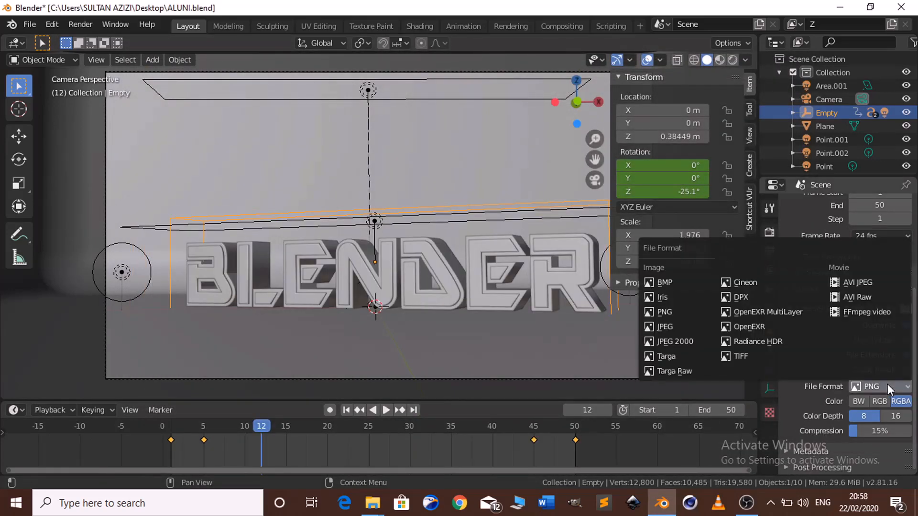
click(873, 314)
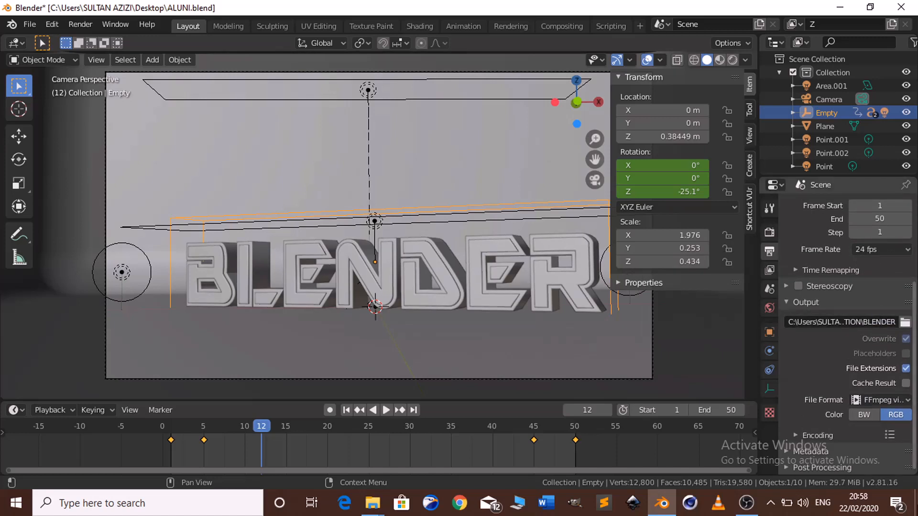
click(792, 435)
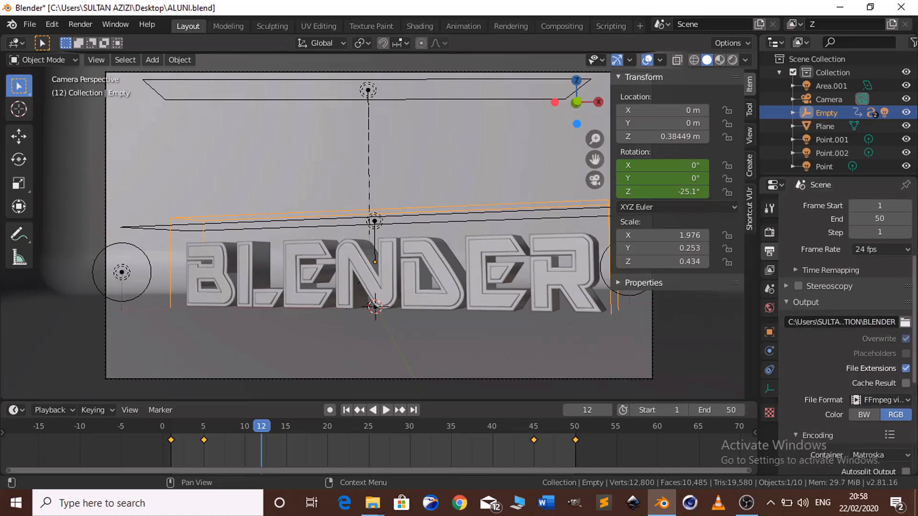
scroll(791, 434, down, 5)
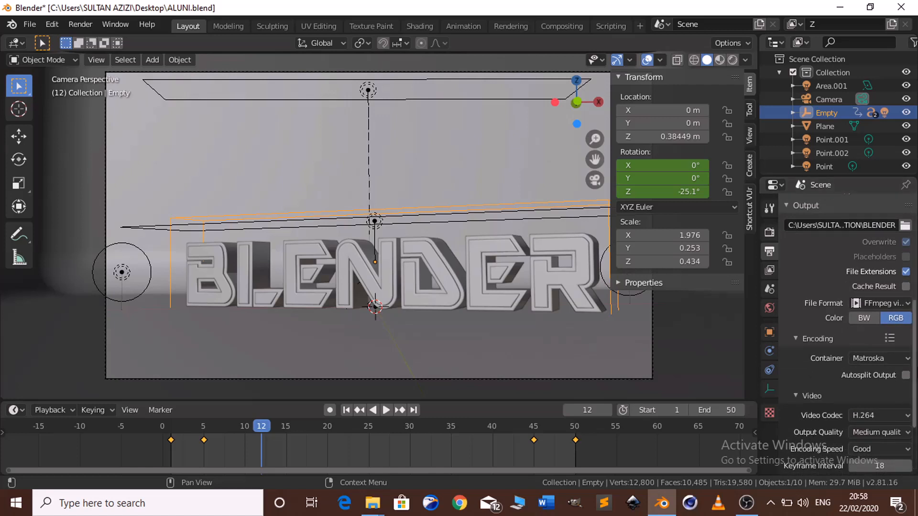
click(899, 359)
click(851, 311)
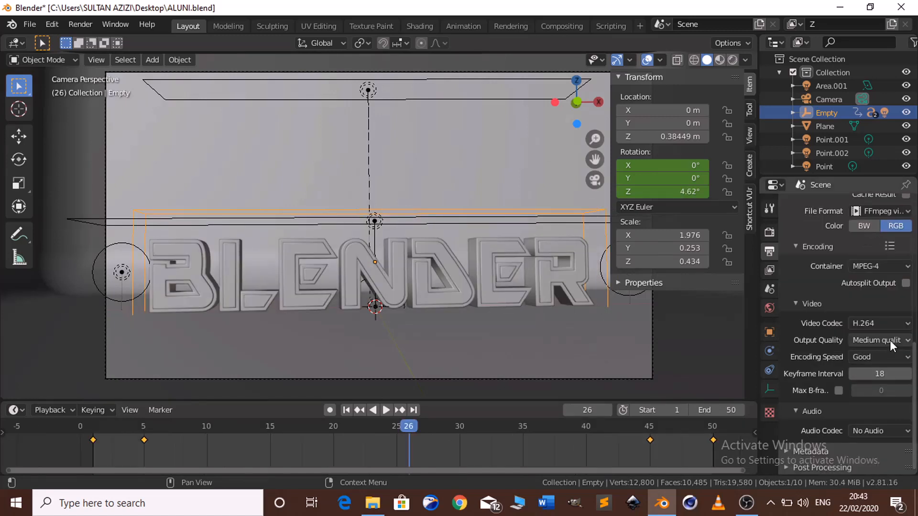
click(876, 341)
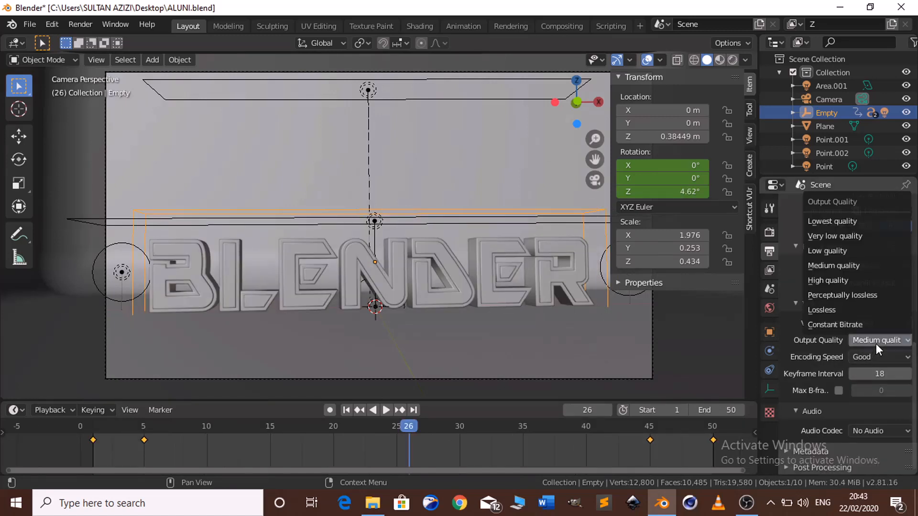
click(824, 281)
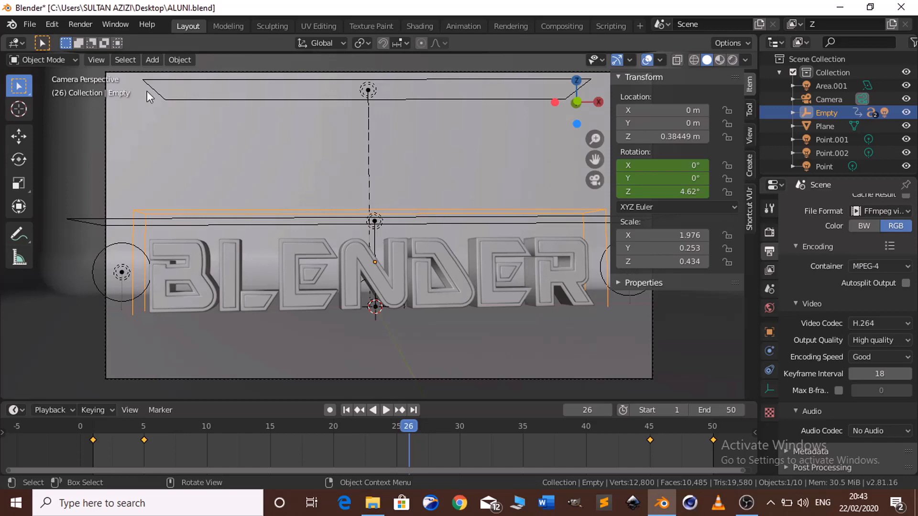
Render the 50-frame BLENDER animation to the video file
click(84, 26)
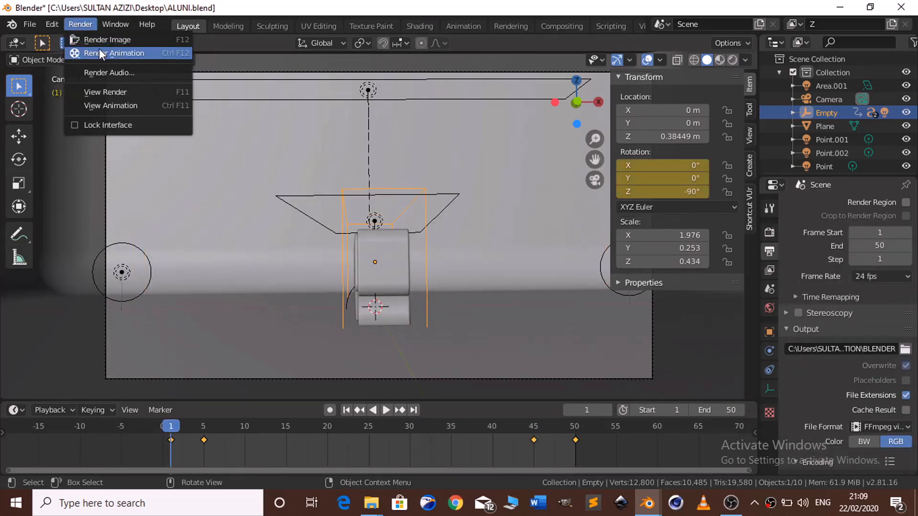
click(99, 49)
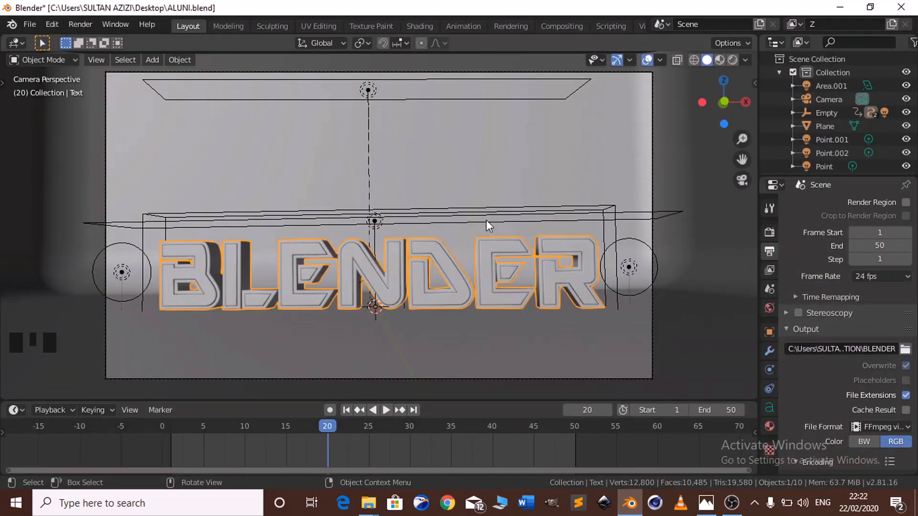
Replace the wording of the selected outer outline text layer with TEXT
key(Tab)
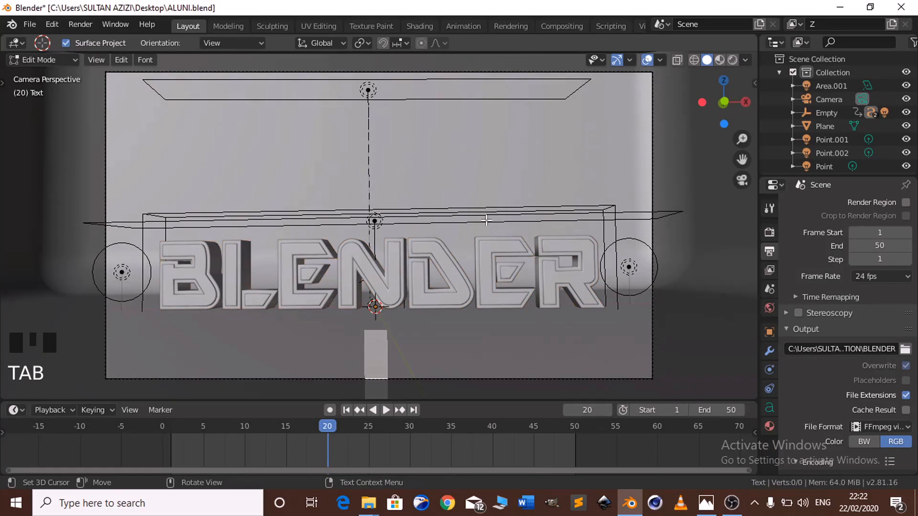
key(BackSpace)
key(BackSpace)
key(BackSpace)
key(BackSpace)
key(BackSpace)
key(BackSpace)
key(BackSpace)
key(BackSpace)
key(BackSpace)
key(BackSpace)
key(BackSpace)
key(BackSpace)
key(BackSpace)
key(BackSpace)
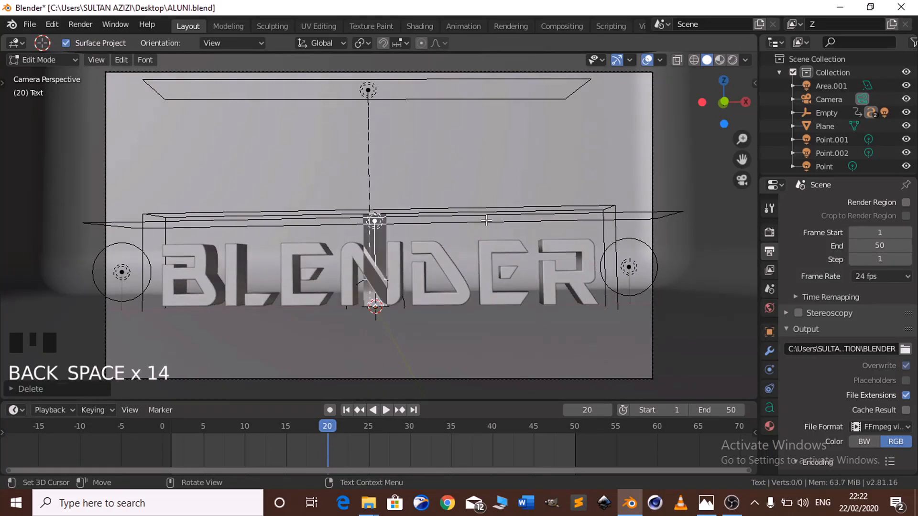
text(TEX)
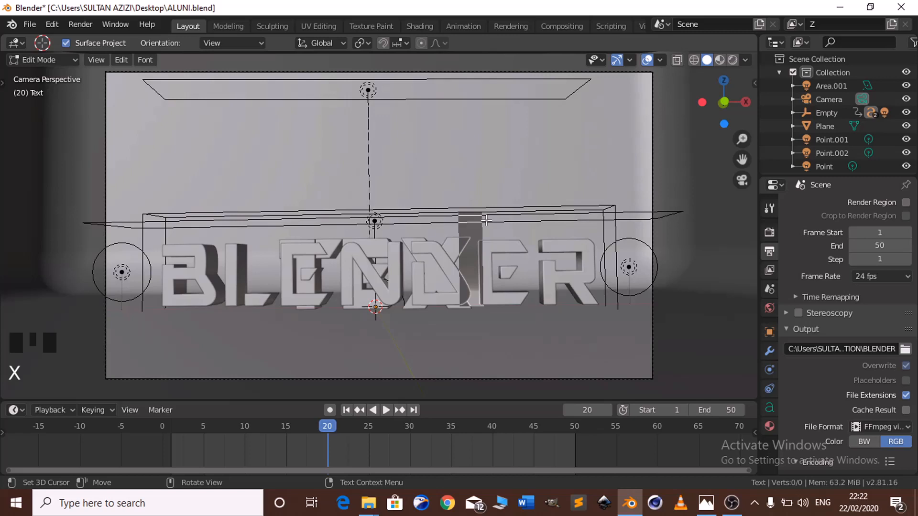
text(T)
key(Tab)
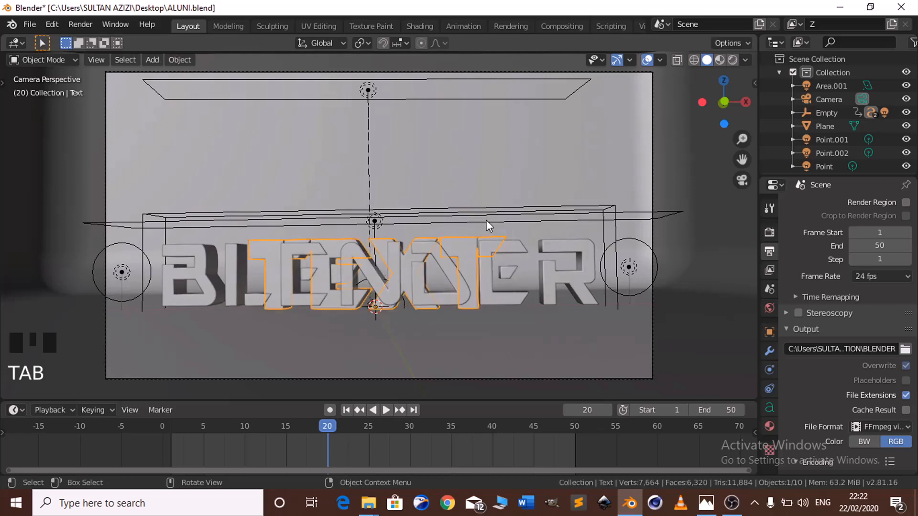
Replace the BLENDER wording of the inner front text layer with TEXT
click(569, 251)
key(Tab)
key(BackSpace)
key(BackSpace)
key(BackSpace)
key(BackSpace)
key(BackSpace)
key(BackSpace)
key(BackSpace)
key(BackSpace)
key(BackSpace)
key(BackSpace)
key(BackSpace)
key(BackSpace)
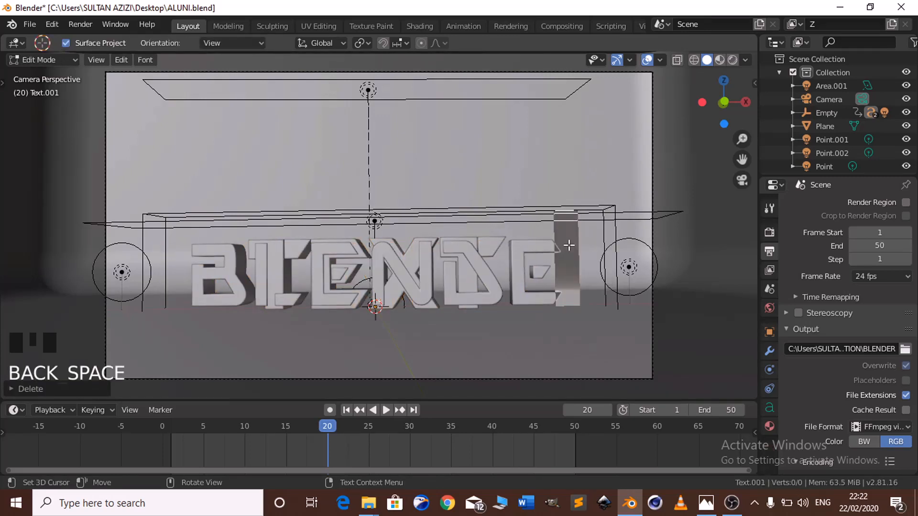
text(TEXT)
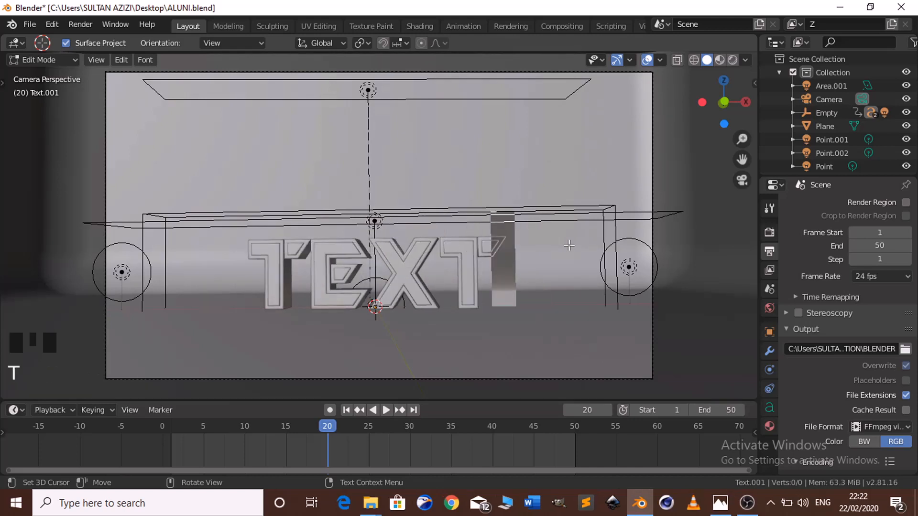
key(Tab)
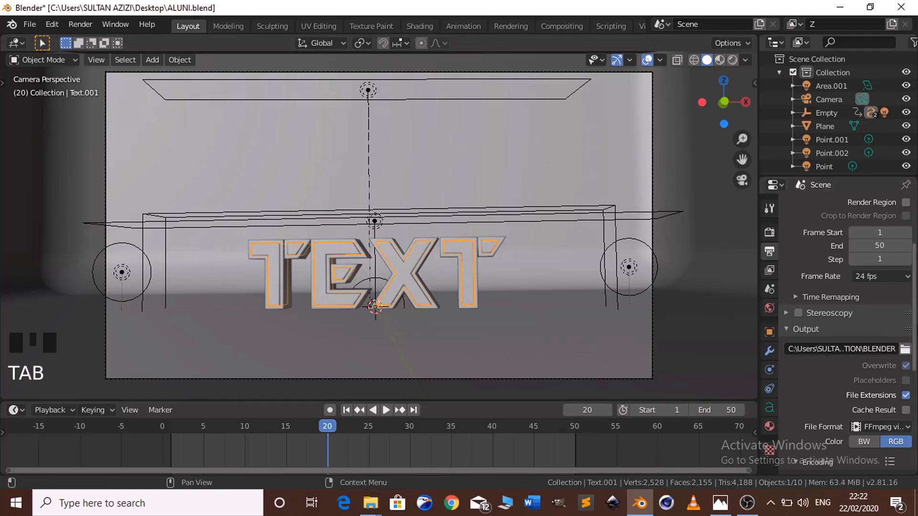
Set the render output file name to TEXT in the TEXT ANIMATION folder and accept the path
click(905, 349)
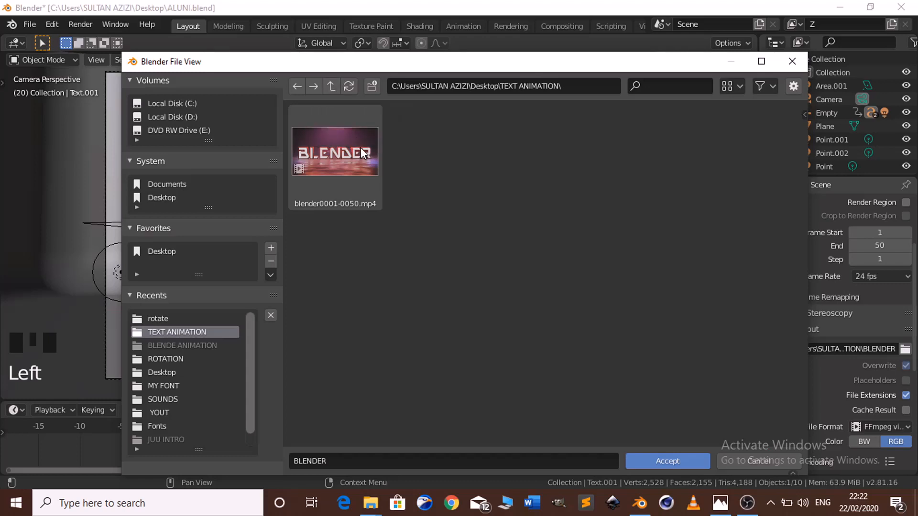
click(347, 458)
key(BackSpace)
text(TEXT)
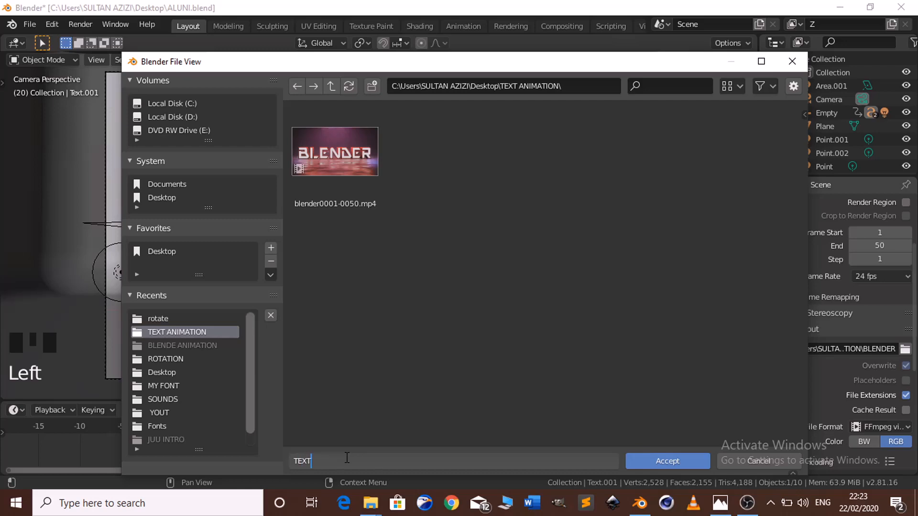
key(Return)
click(658, 458)
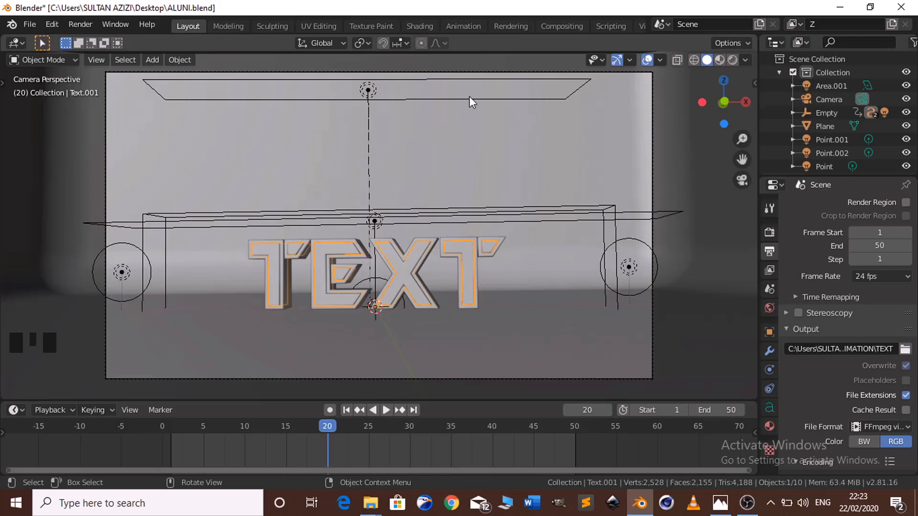
Render the TEXT version of the animation to its own video file
click(84, 26)
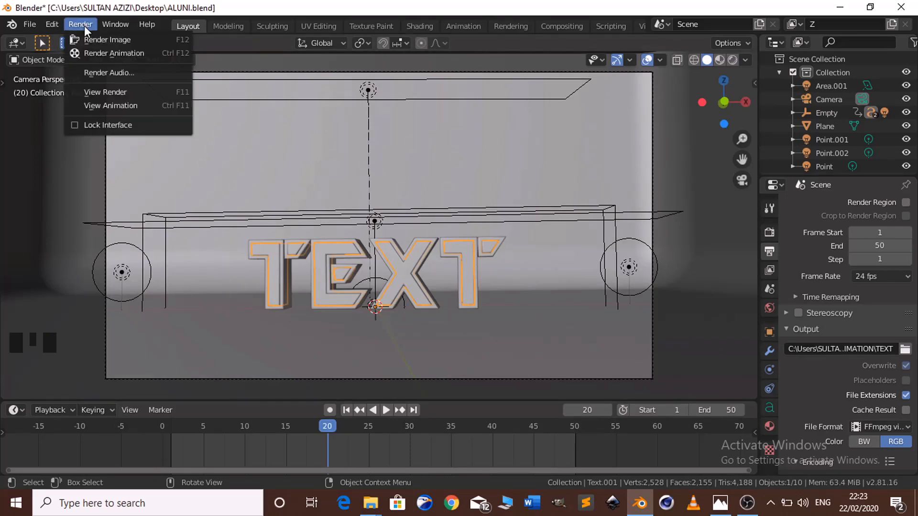
click(111, 53)
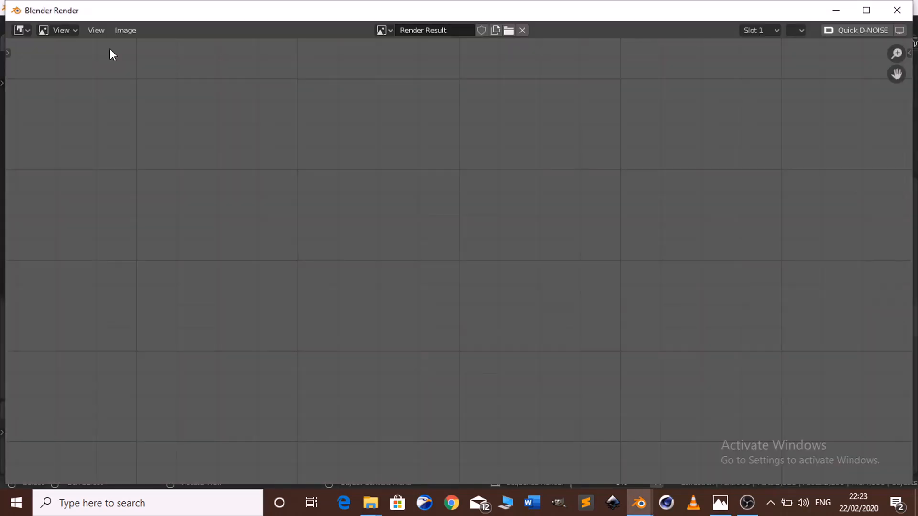
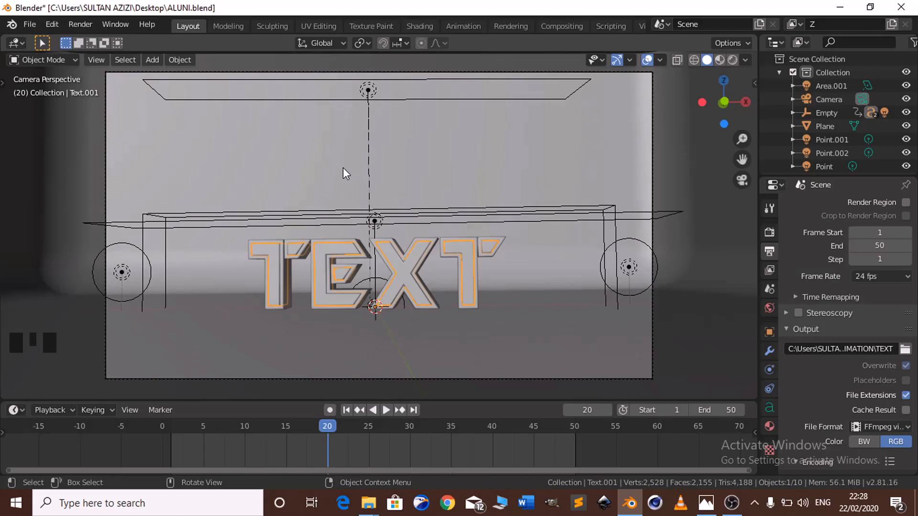
Replace the wording of the inner front text layer with ANIMATION
key(Tab)
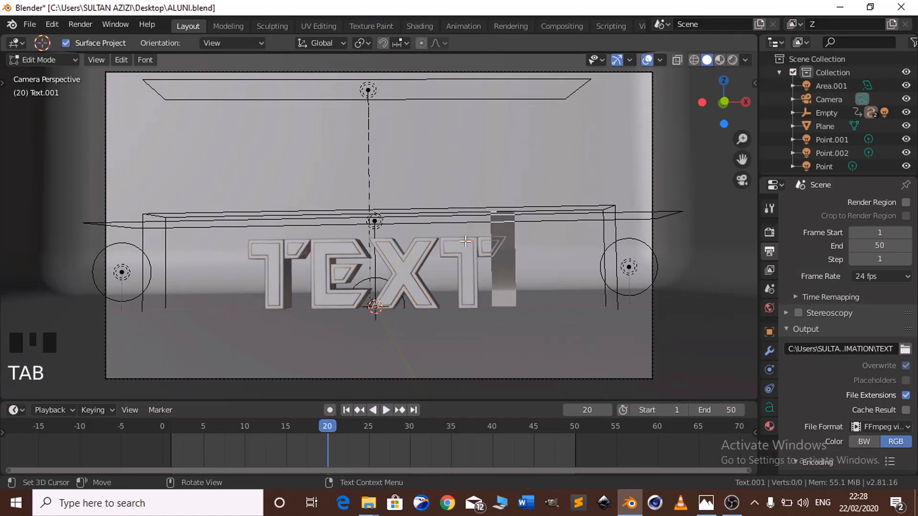
key(BackSpace)
key(BackSpace)
key(BackSpace)
key(BackSpace)
key(BackSpace)
key(BackSpace)
key(BackSpace)
key(BackSpace)
key(BackSpace)
key(BackSpace)
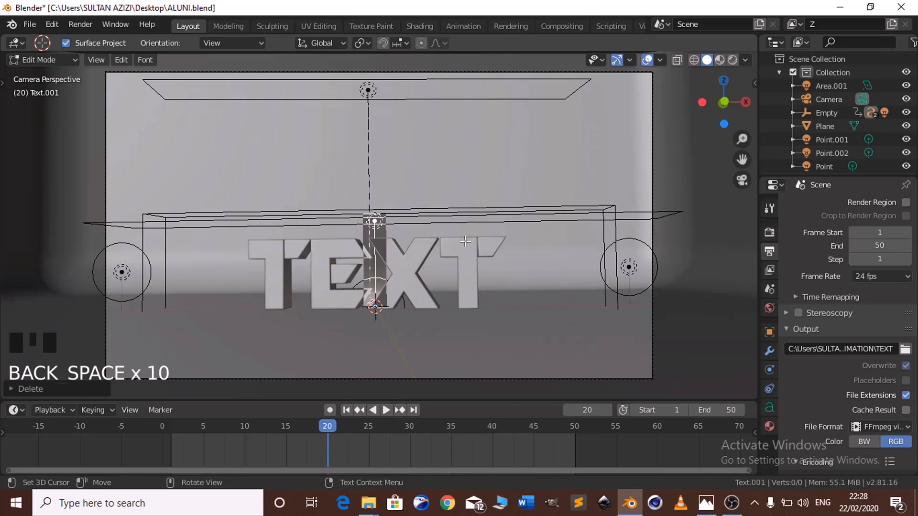
text(ANIM)
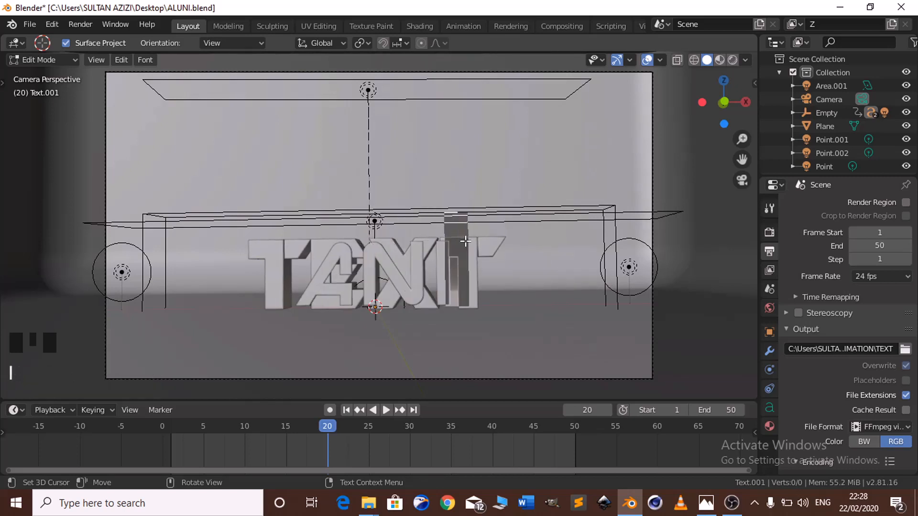
text(ATIO)
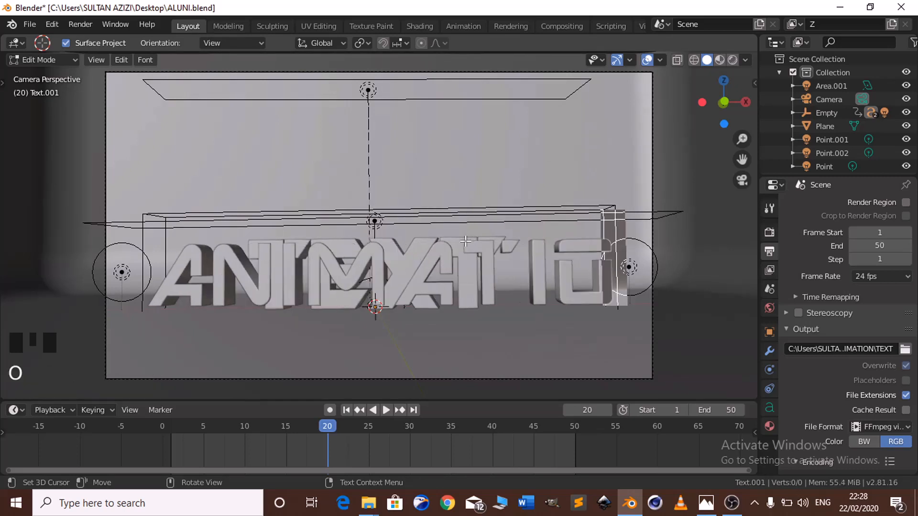
text(N)
key(Tab)
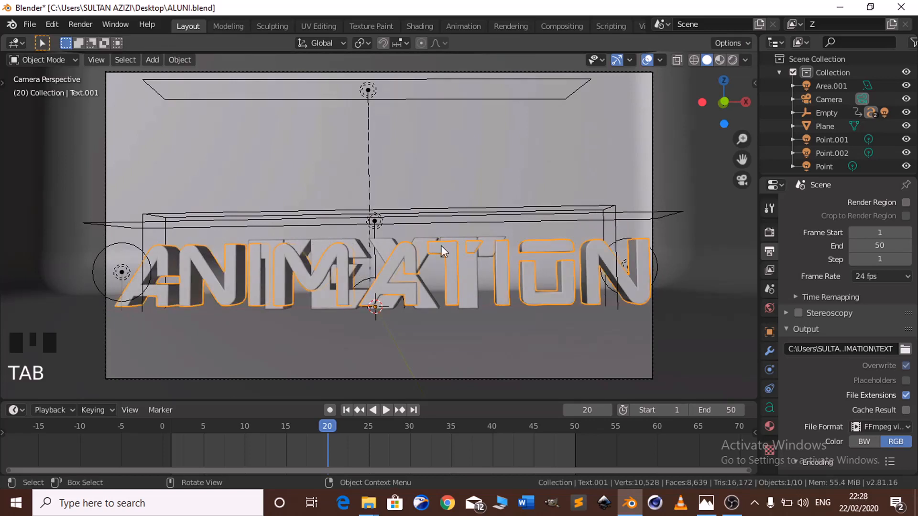
Try to replace the TEXT wording of the outer outline layer with ANIMATION
click(378, 240)
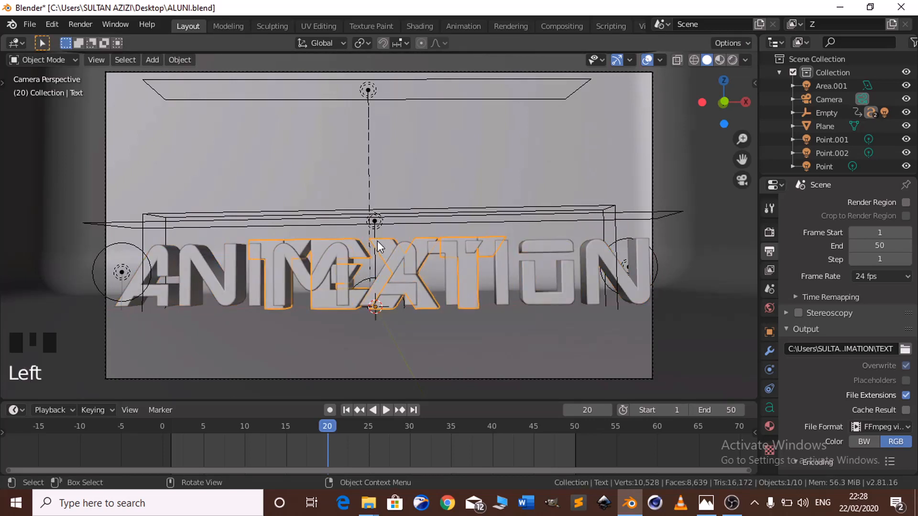
key(Tab)
key(BackSpace)
key(BackSpace)
key(BackSpace)
key(BackSpace)
key(BackSpace)
key(BackSpace)
key(BackSpace)
key(BackSpace)
key(BackSpace)
key(BackSpace)
text(AN)
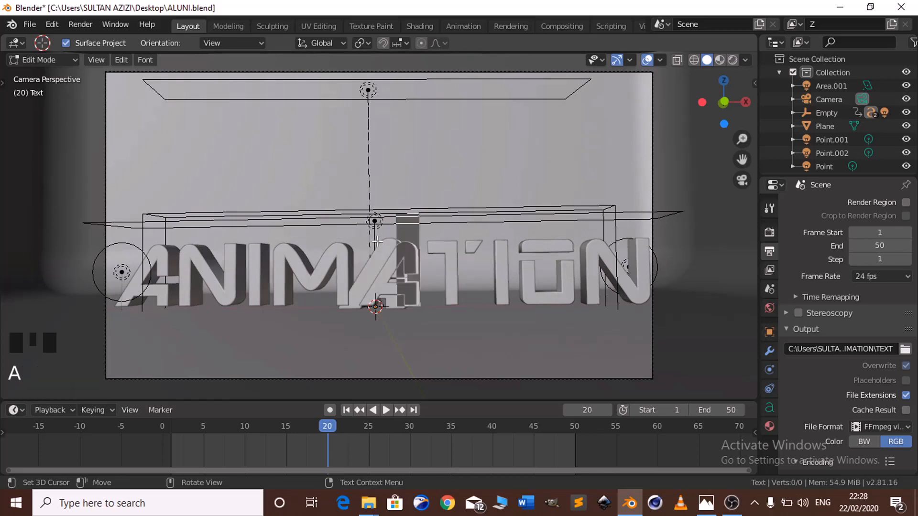
text(IMATION)
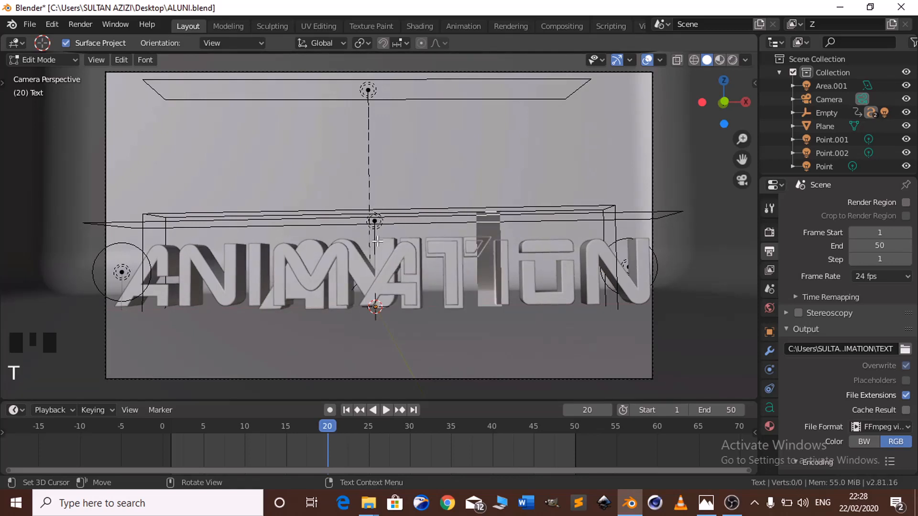
key(Tab)
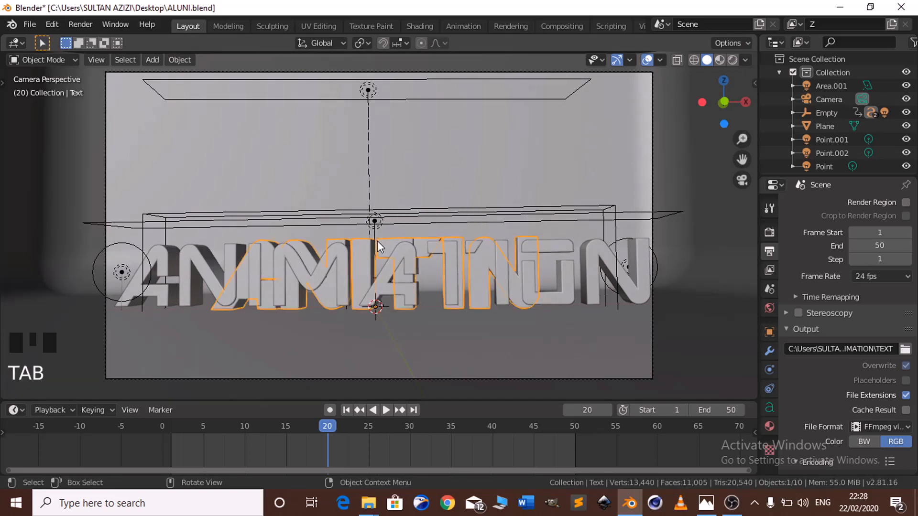
Clear the outer outline layer's wording and re-enter it as ANIMATION to match the front layer
key(Tab)
key(BackSpace)
key(BackSpace)
key(BackSpace)
key(BackSpace)
key(BackSpace)
key(BackSpace)
key(BackSpace)
key(BackSpace)
key(BackSpace)
key(BackSpace)
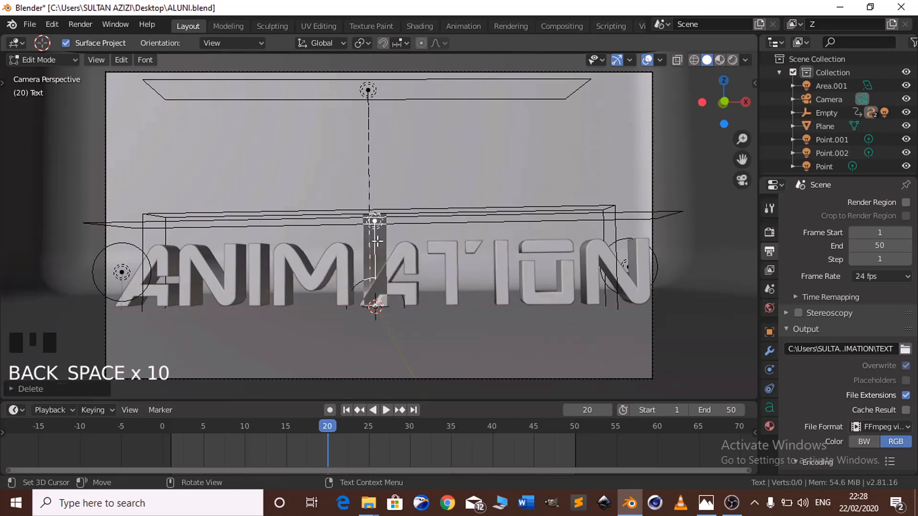
text(ANIMAT)
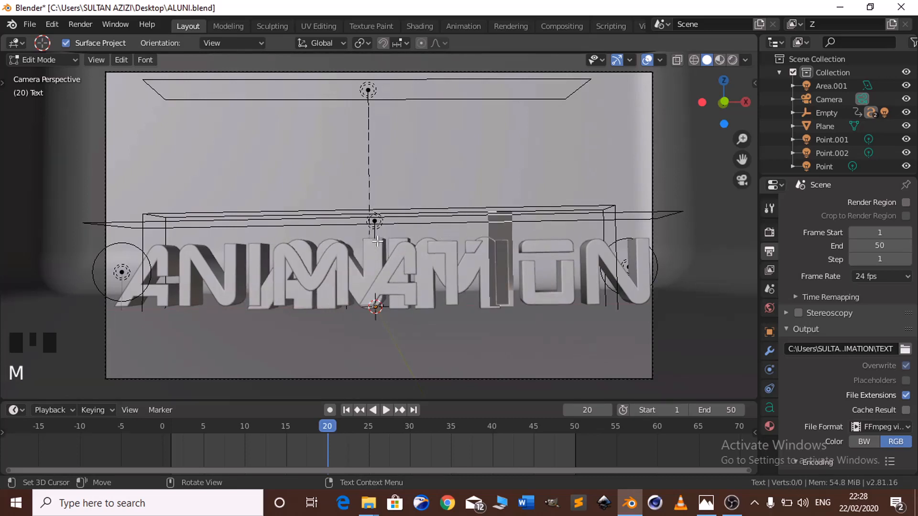
text(ION)
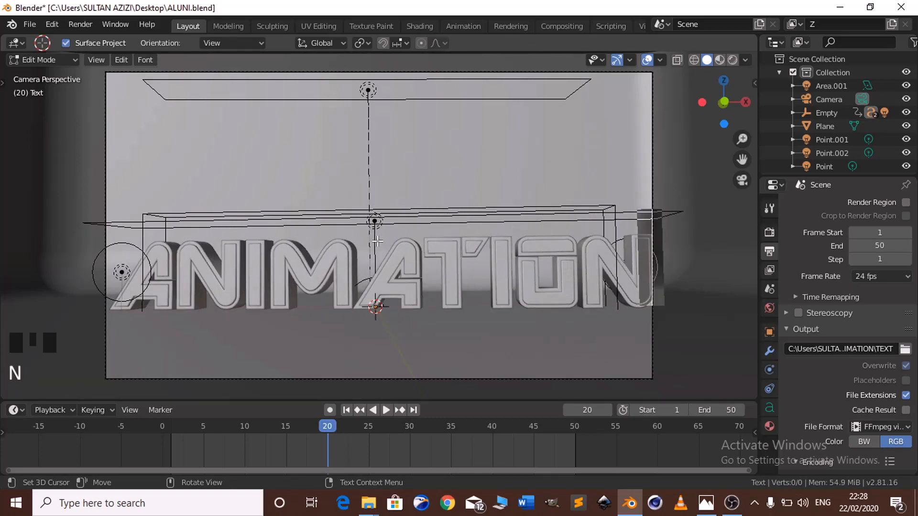
key(Tab)
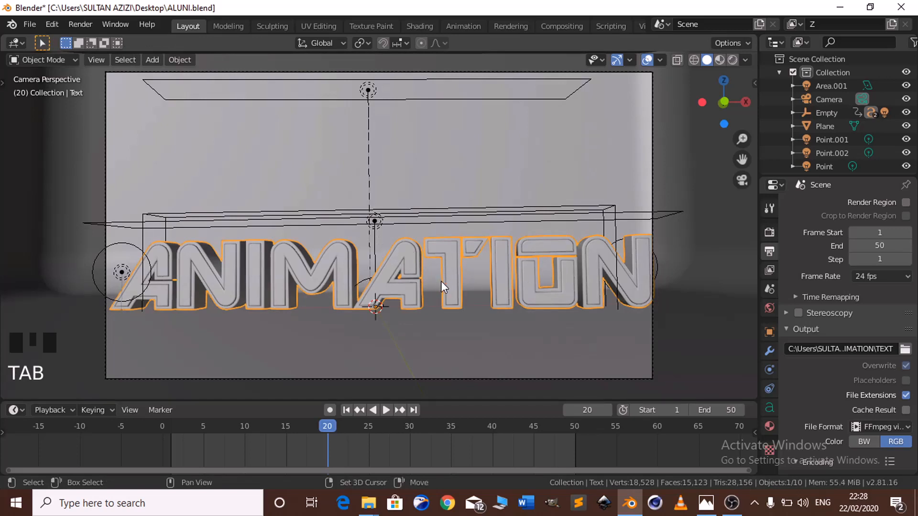
Scale both ANIMATION text layers down together to about 0.94 and preview them in rendered viewport shading
key(shift+d)
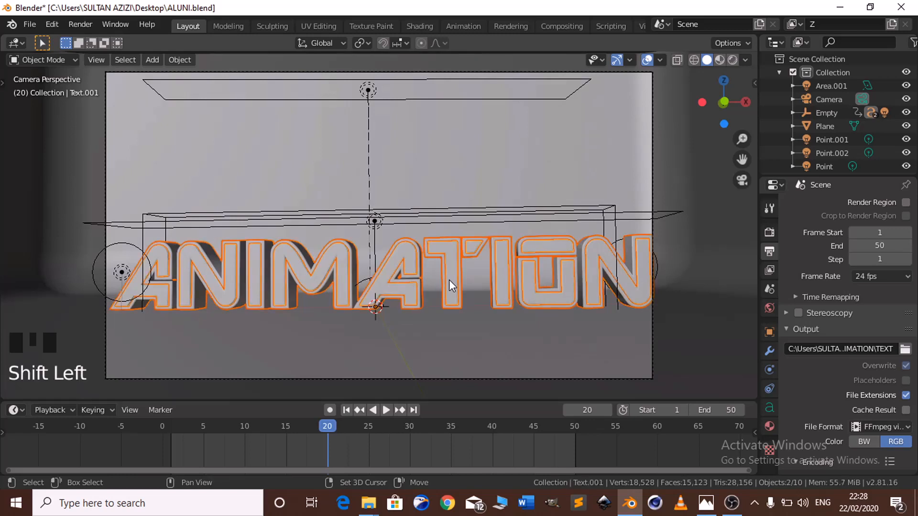
key(s)
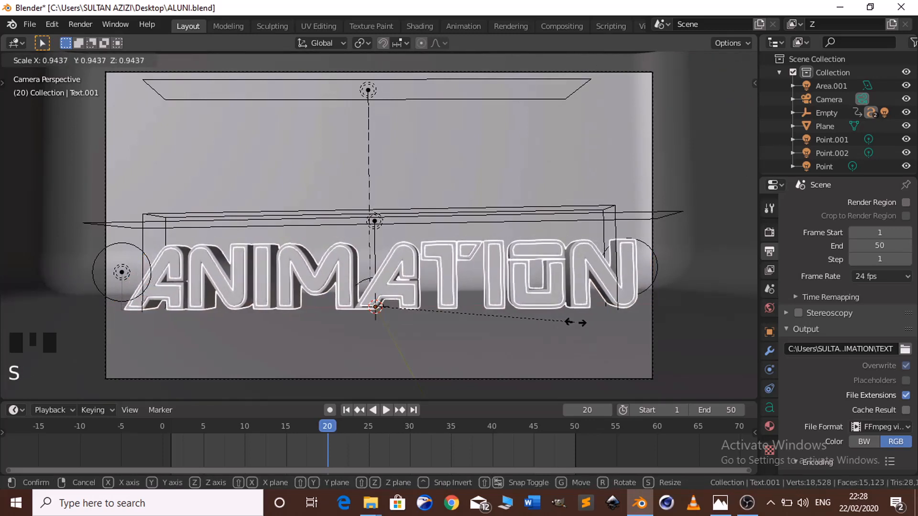
click(574, 323)
key(z)
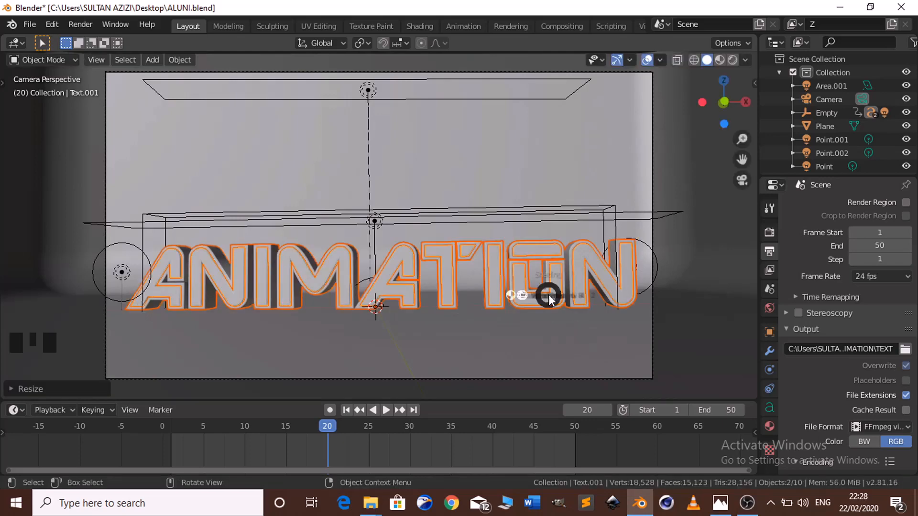
click(550, 216)
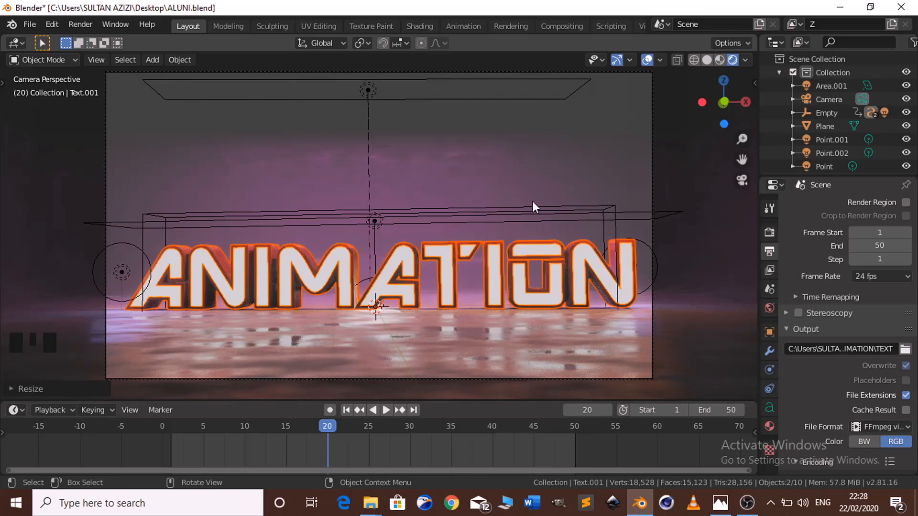
click(532, 202)
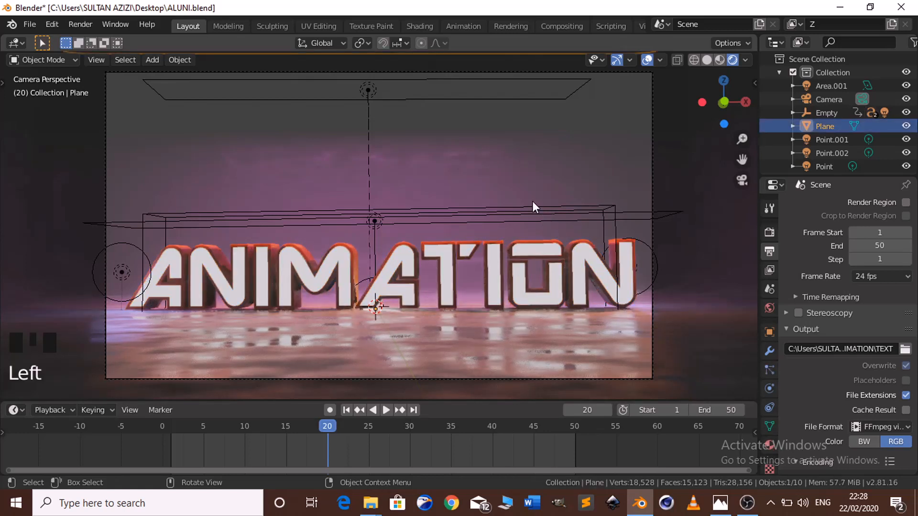
Set the output file name to ANIMATIN in the TEXT ANIMATION folder and render the animation
click(904, 351)
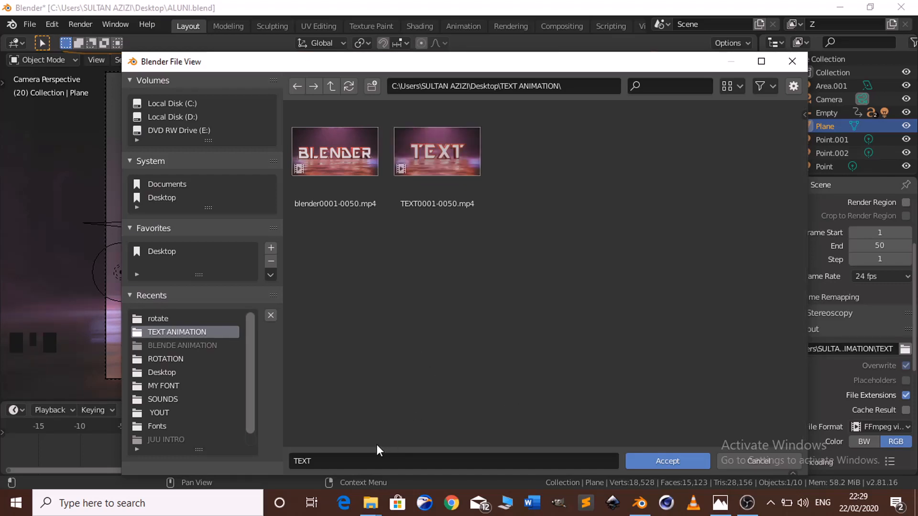
click(363, 461)
key(BackSpace)
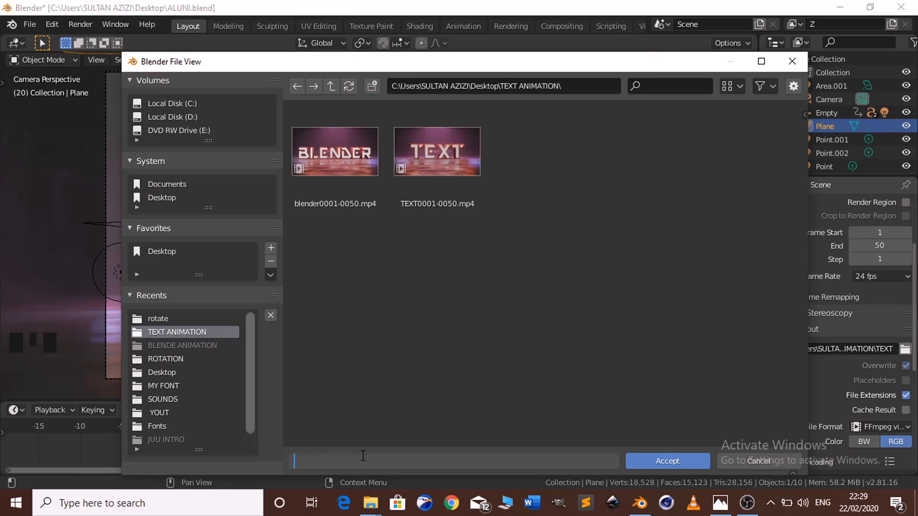
text(ANIMATIN)
click(667, 462)
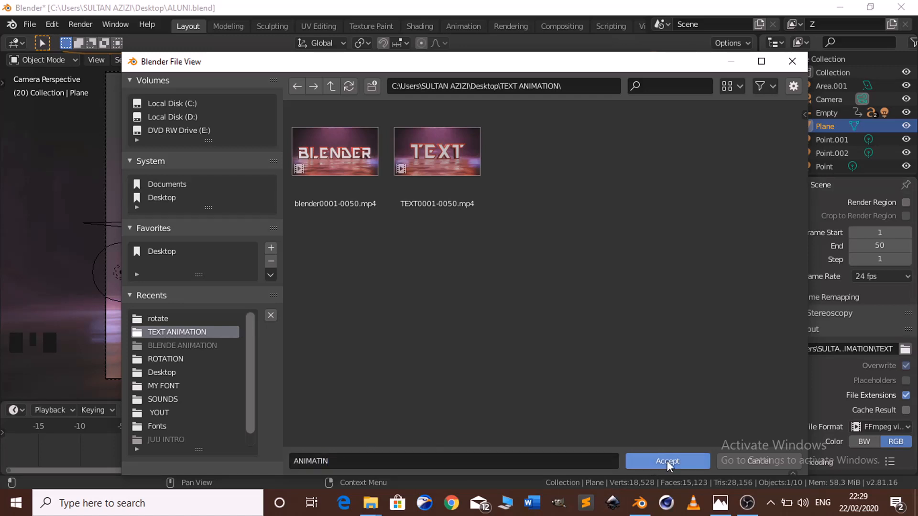
click(667, 462)
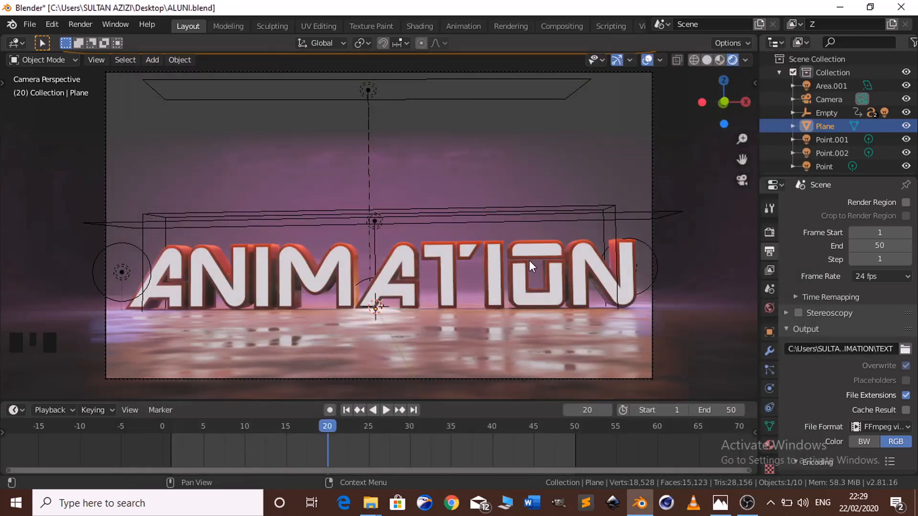
click(80, 23)
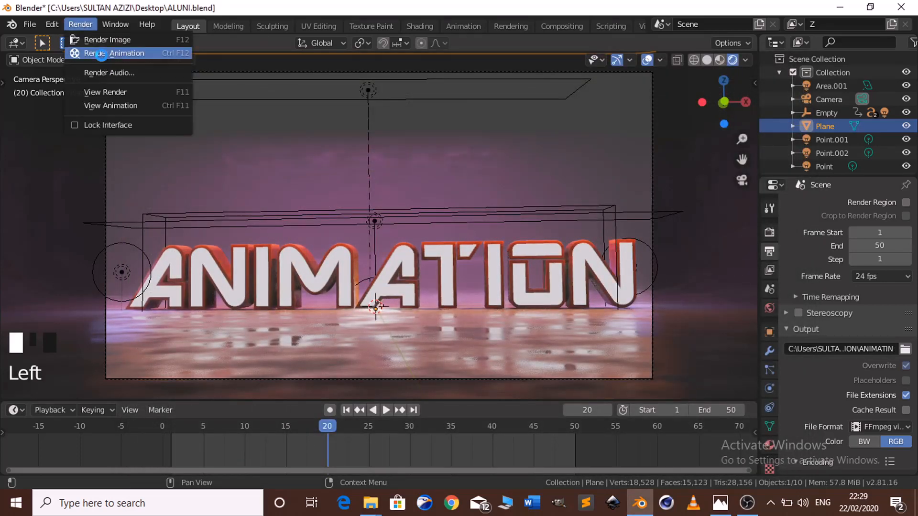
click(101, 53)
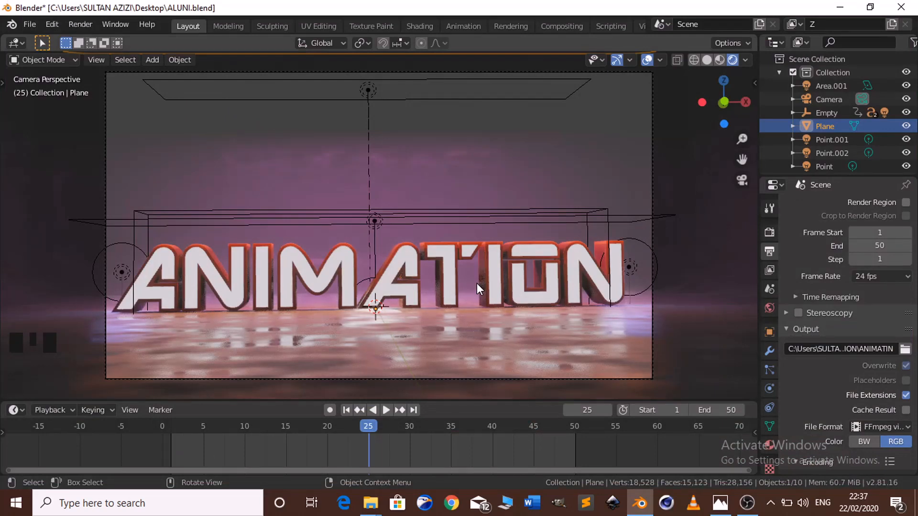
Switch to the Video Editing workspace, set the end frame to 150 and return the playhead to frame 1
click(641, 25)
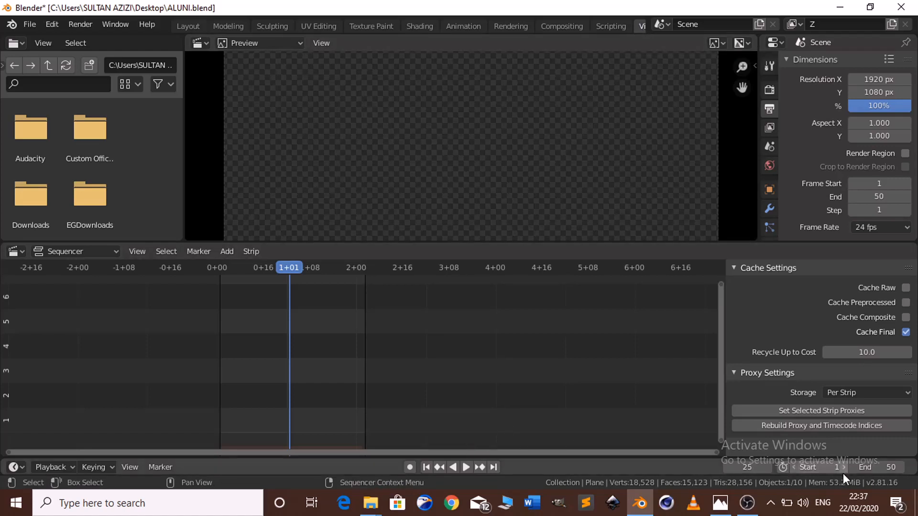
click(868, 467)
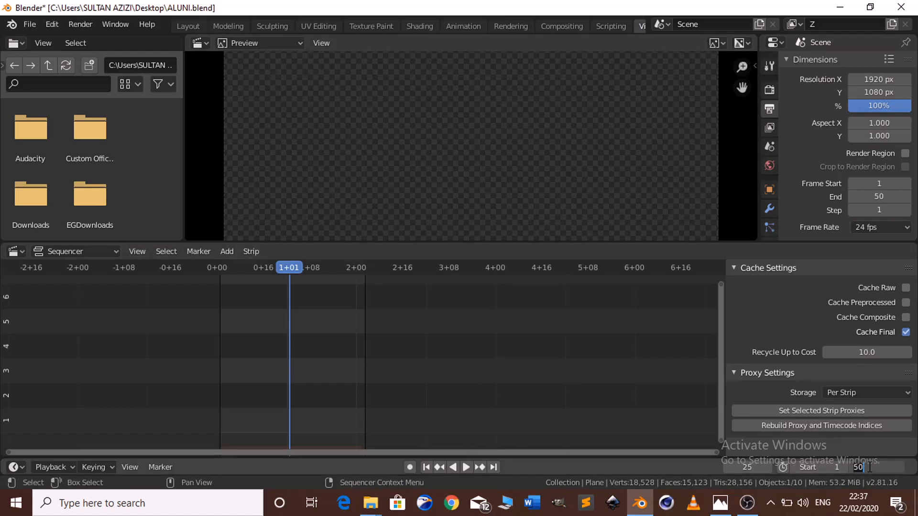
text(150)
key(Return)
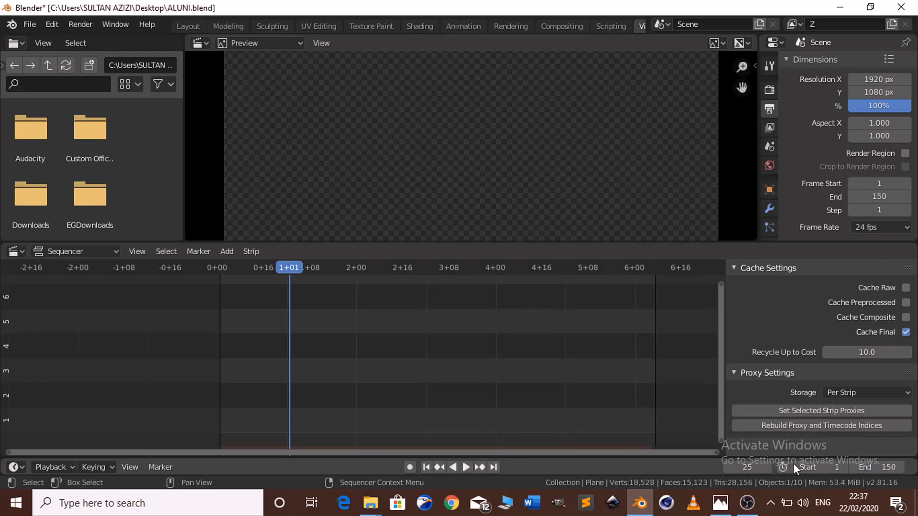
click(432, 465)
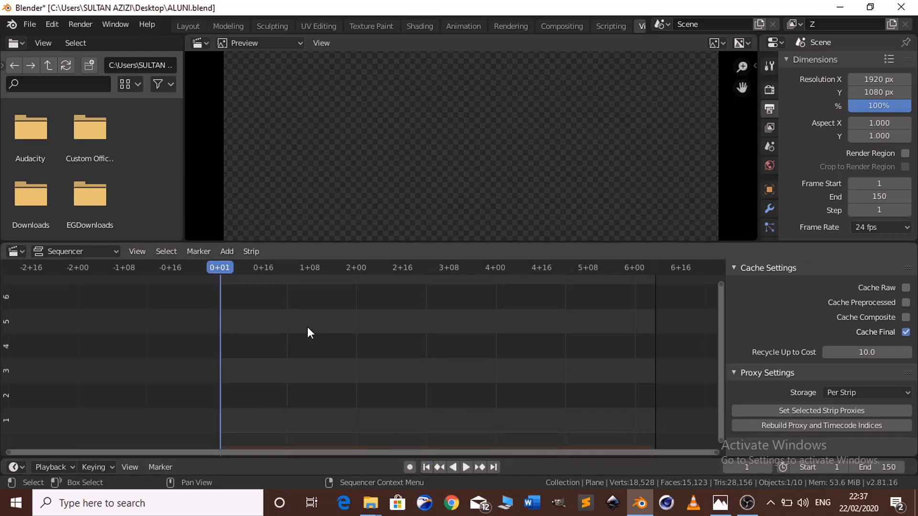
Add blender0001-0050.mp4 from the TEXT ANIMATION folder to the sequencer as a movie strip starting at frame 1
click(230, 251)
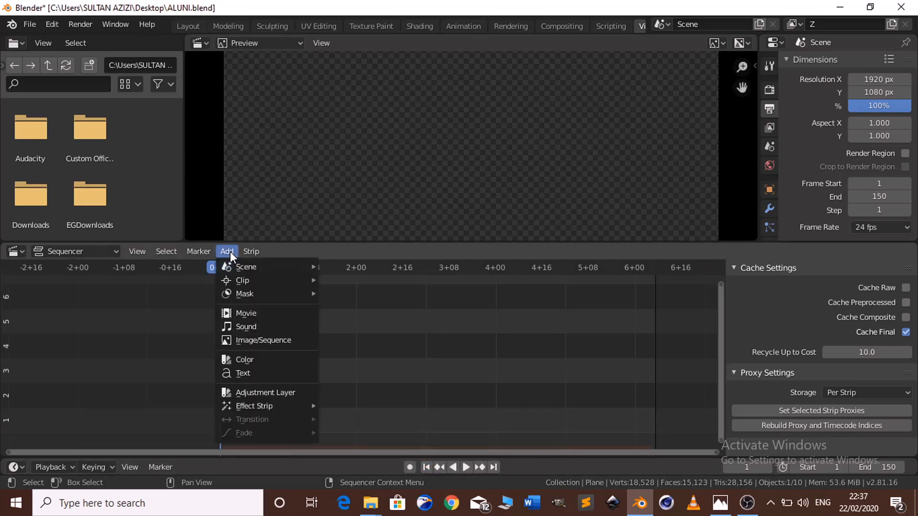
click(242, 313)
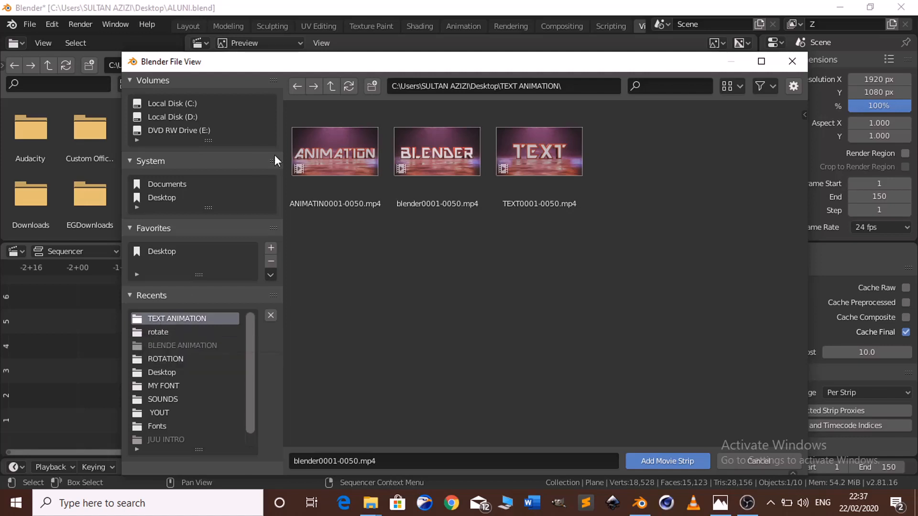
click(425, 162)
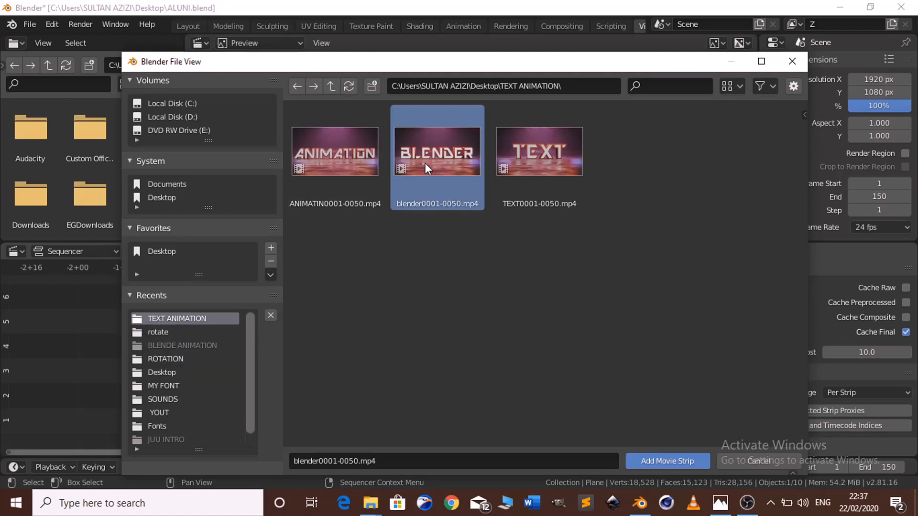
click(651, 460)
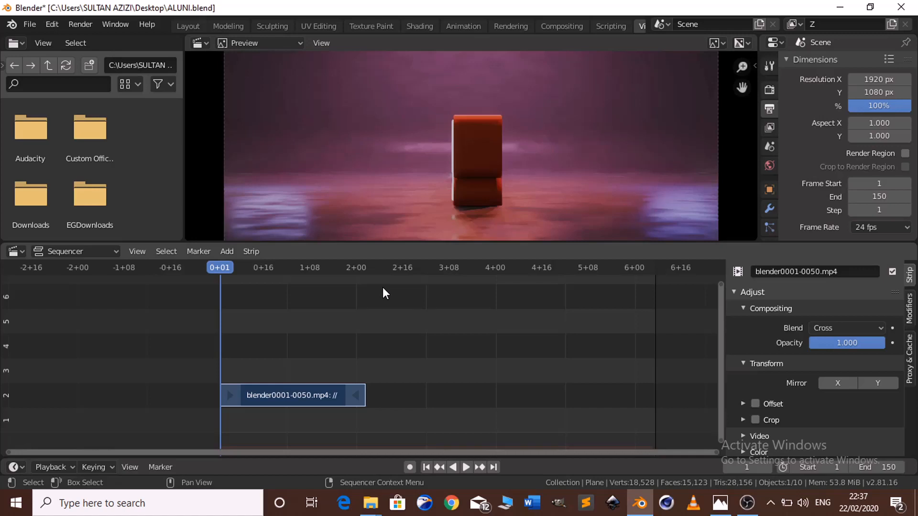
Add TEXT0001-0050.mp4 as a movie strip at frame 51, directly after the BLENDER strip
key(Page_Up)
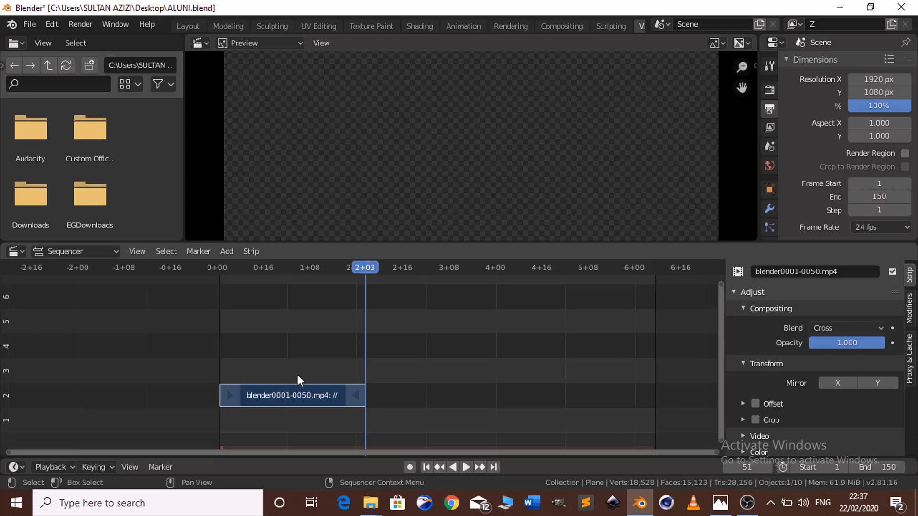
click(228, 252)
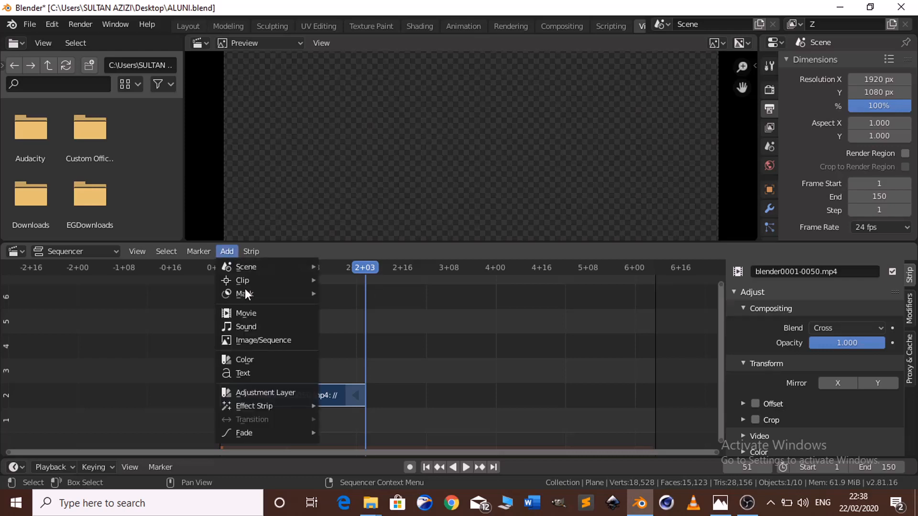
click(264, 316)
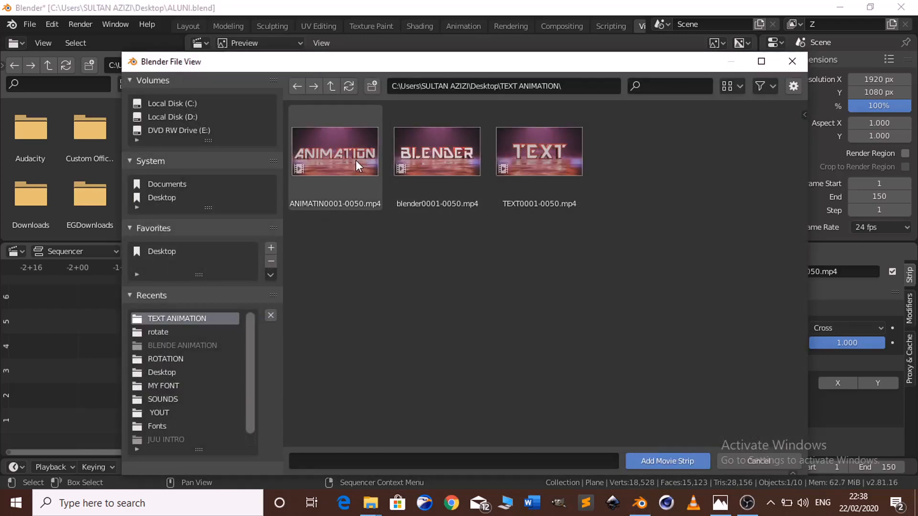
click(527, 138)
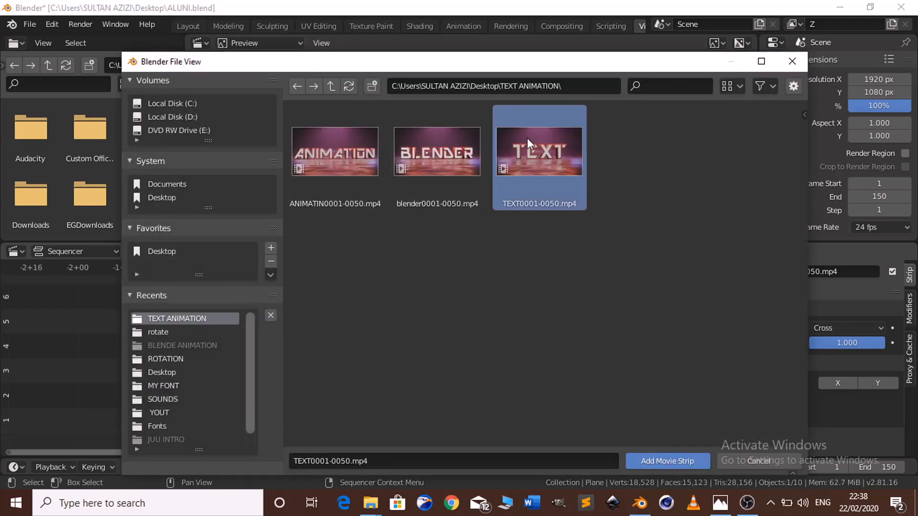
click(660, 457)
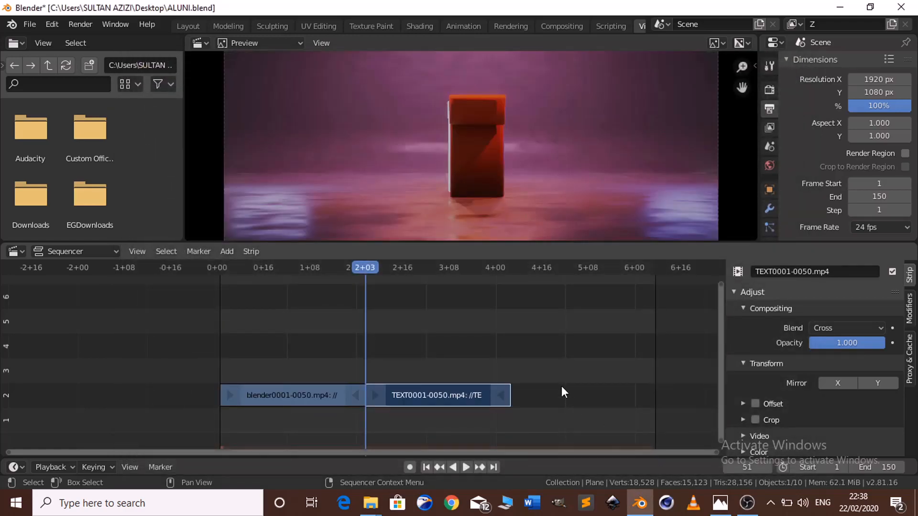
Add ANIMATIN0001-0050.mp4 as a movie strip at frame 101, directly after the TEXT strip, and play back the sequence
key(Page_Up)
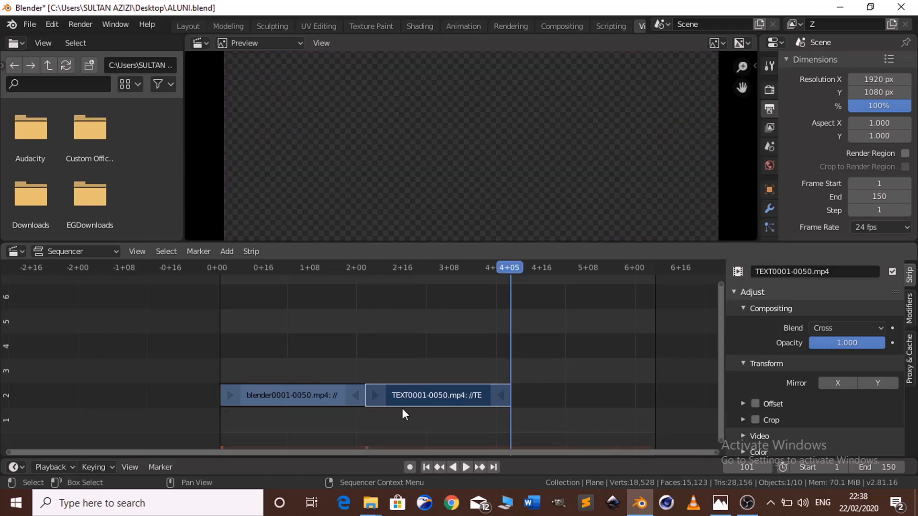
click(236, 256)
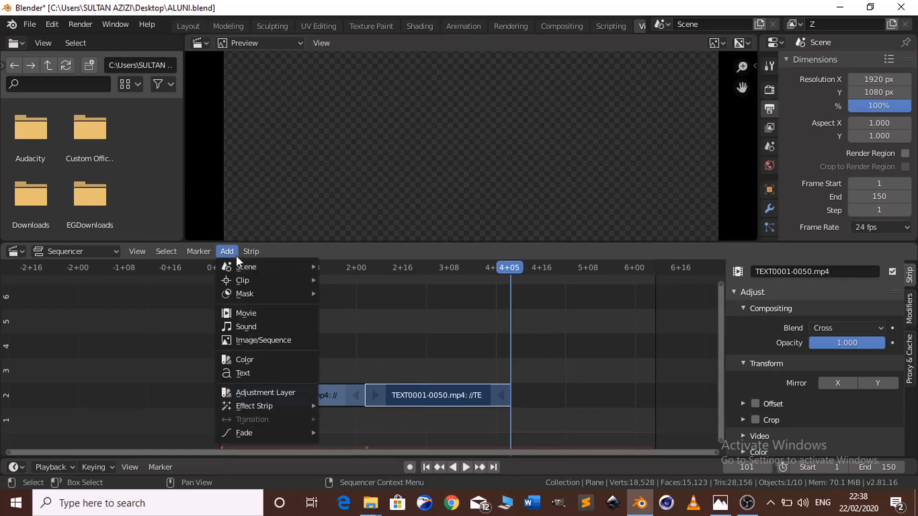
click(258, 313)
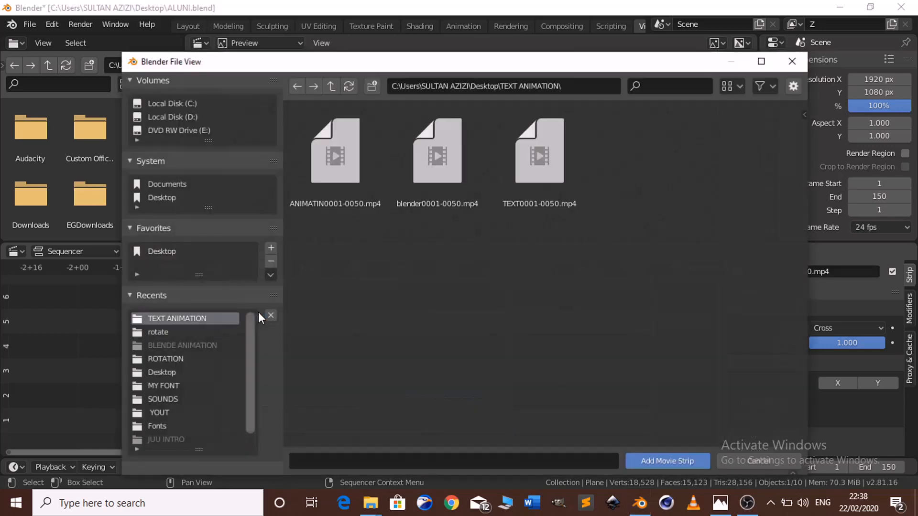
click(333, 195)
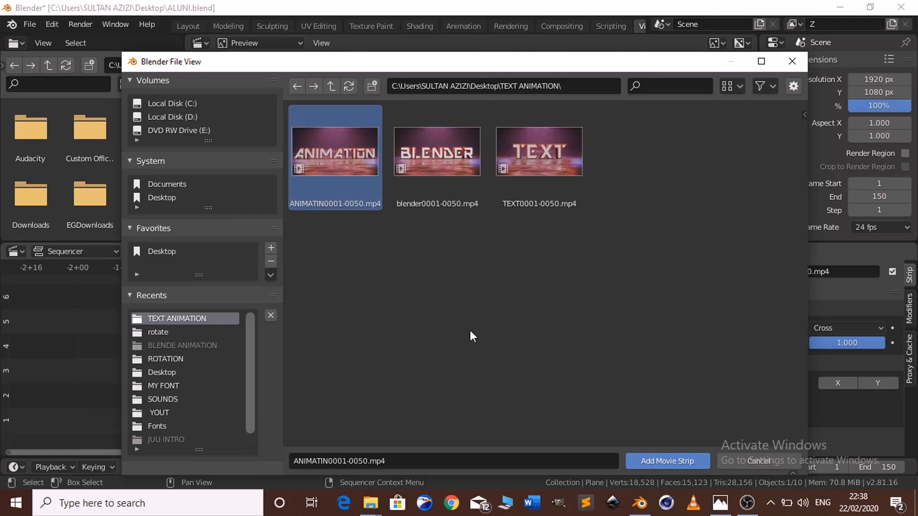
click(660, 462)
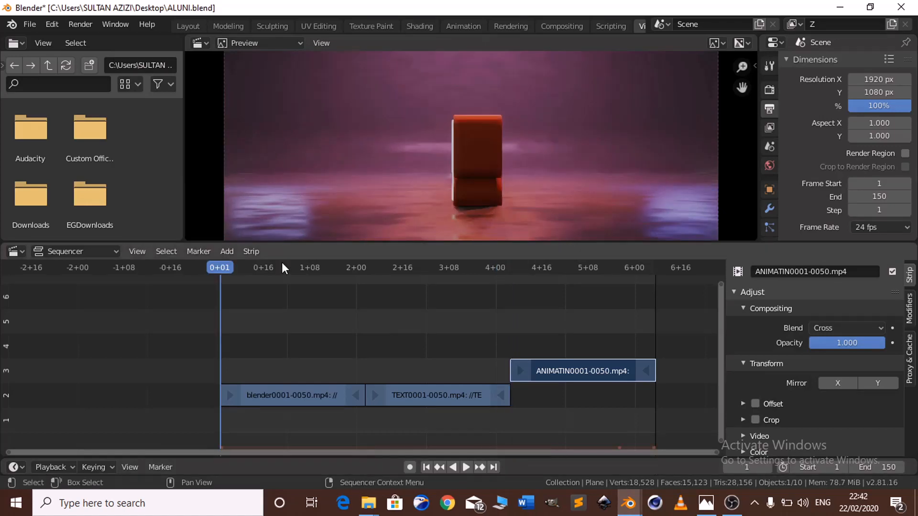
key(space)
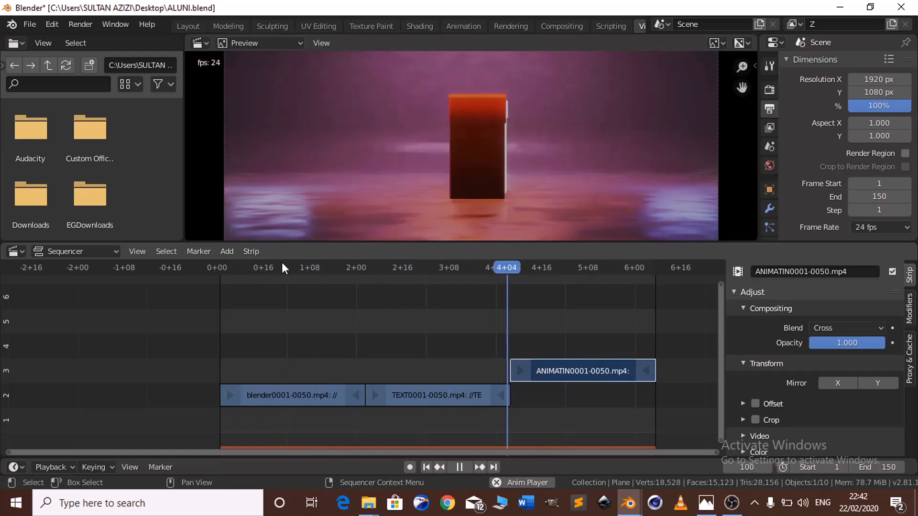
key(space)
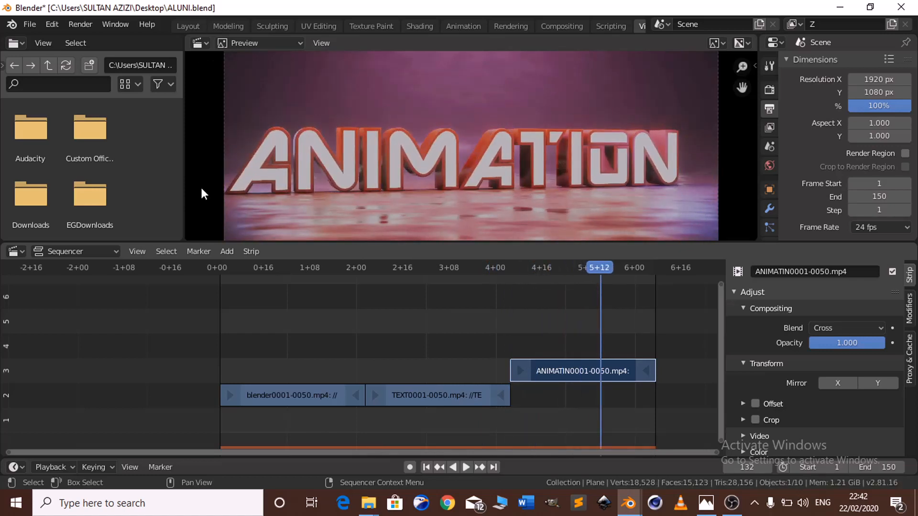